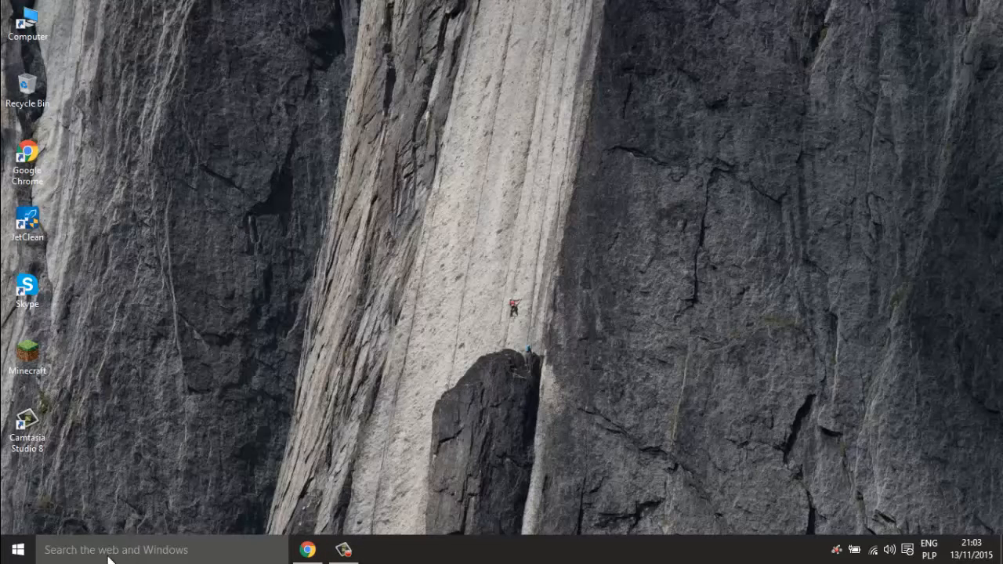
- Search for msconfig and launch System Configuration from the results
{"action": "left_click", "coordinate": [110, 549]}
{"action": "type", "text": "ms"}
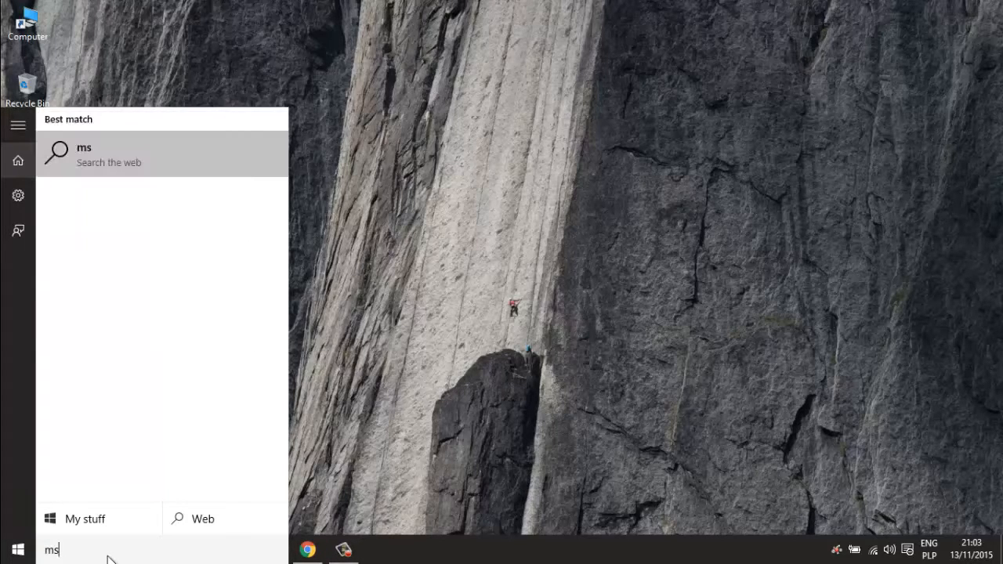
{"action": "type", "text": "config"}
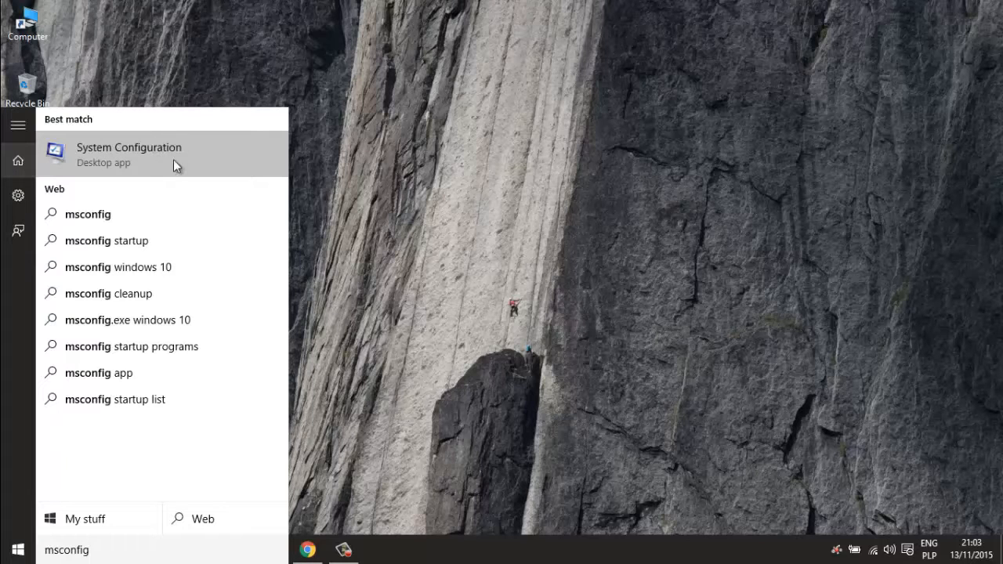
{"action": "left_click", "coordinate": [174, 166]}
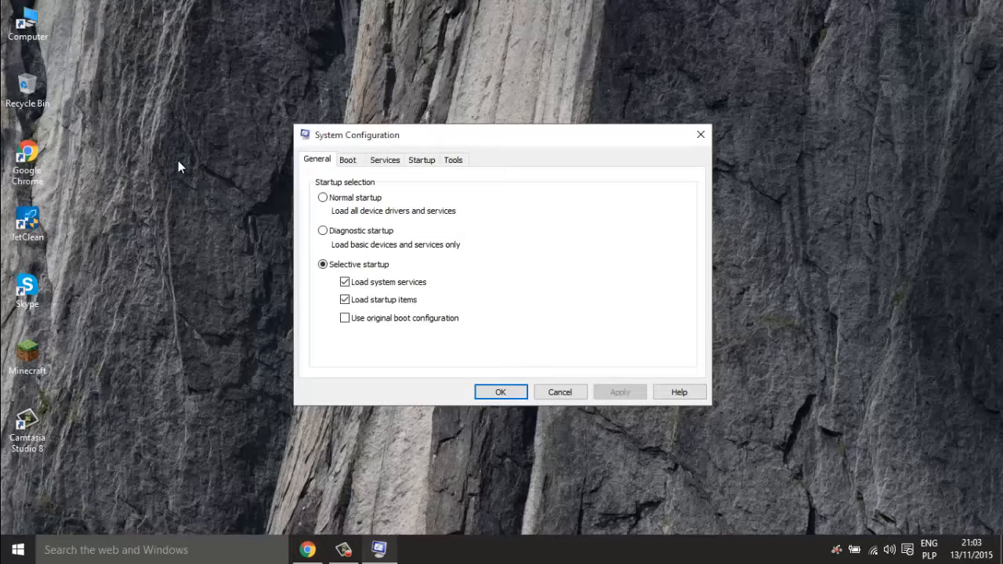
- On the Boot tab, limit the advanced boot options to 2 processors
{"action": "left_click", "coordinate": [353, 159]}
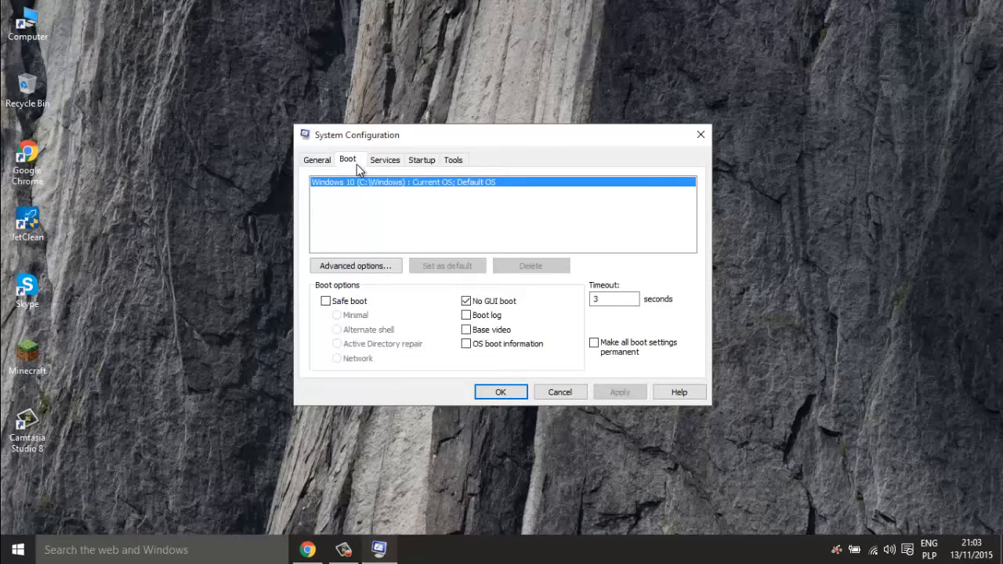
{"action": "left_click", "coordinate": [383, 264]}
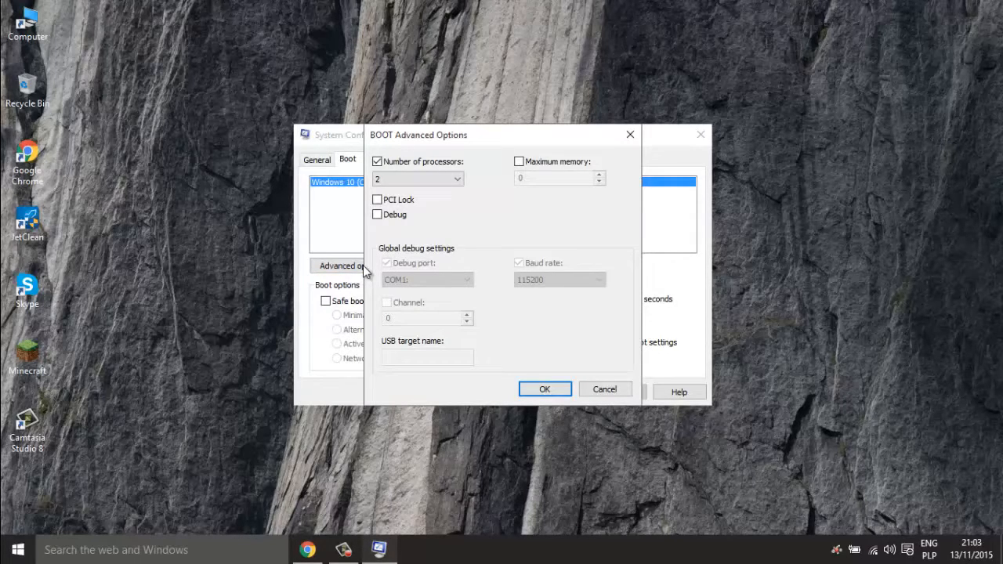
{"action": "left_click", "coordinate": [378, 160]}
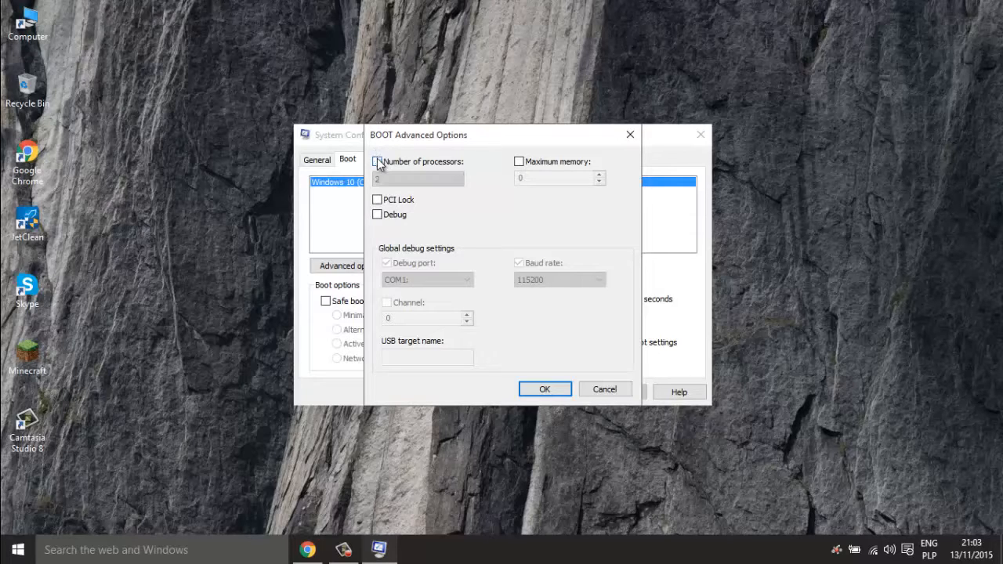
{"action": "left_click", "coordinate": [383, 164]}
{"action": "left_click", "coordinate": [405, 180]}
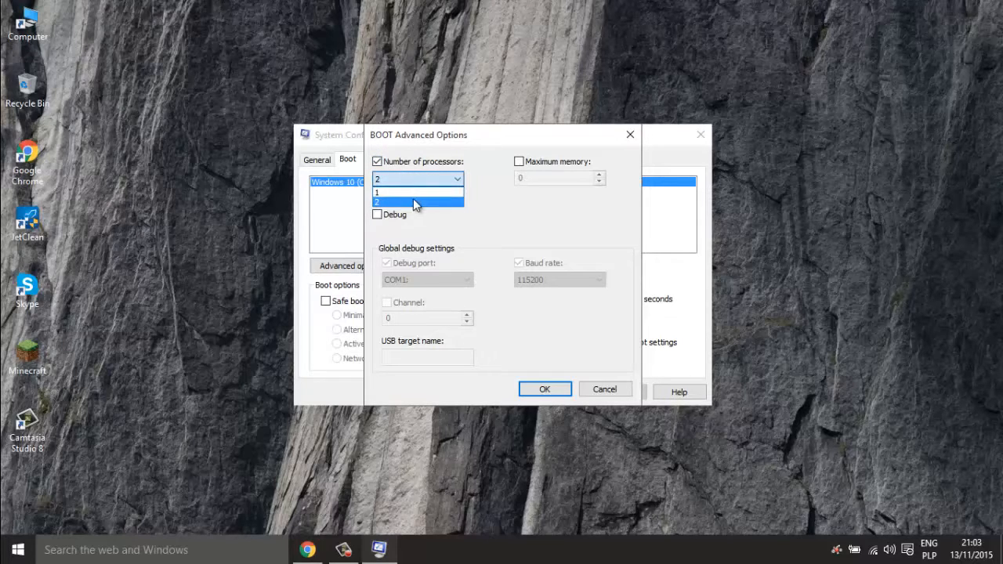
{"action": "left_click", "coordinate": [414, 202]}
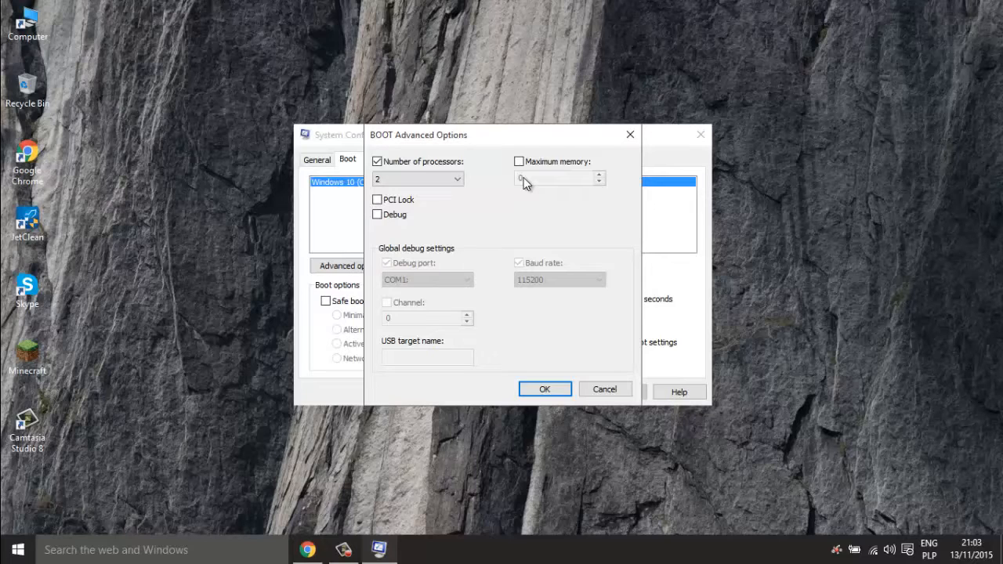
{"action": "left_click", "coordinate": [455, 179]}
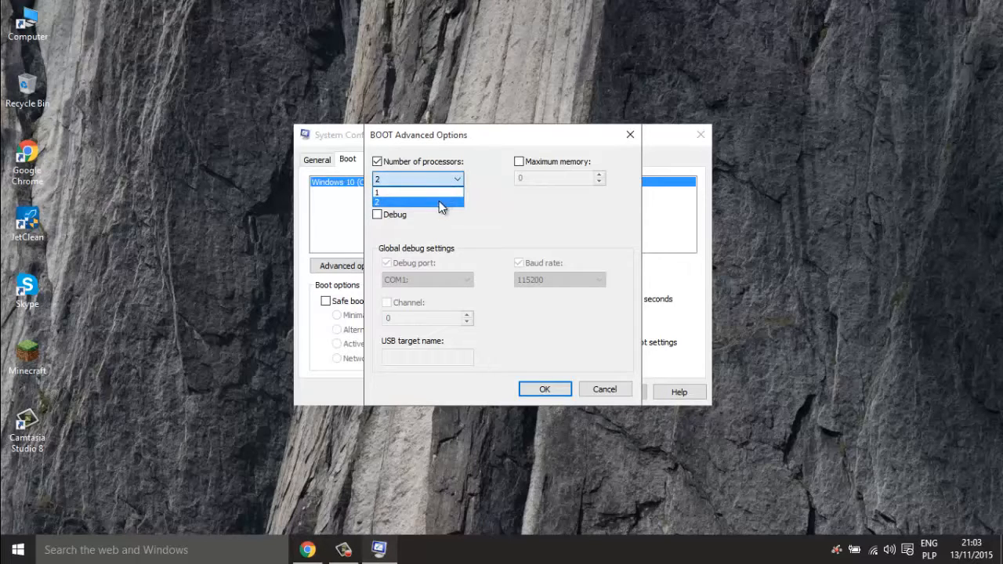
{"action": "left_click", "coordinate": [452, 199]}
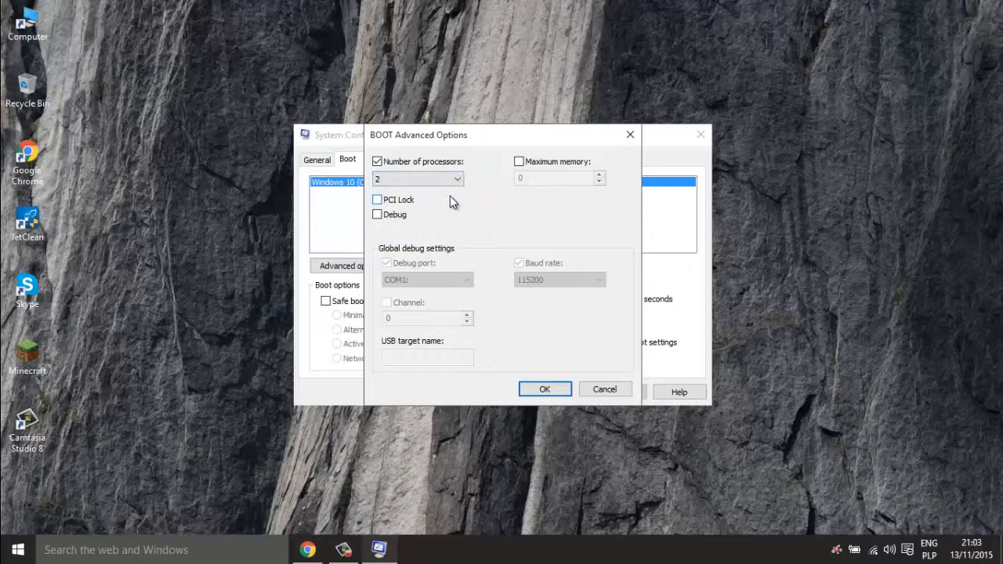
{"action": "left_click", "coordinate": [545, 392]}
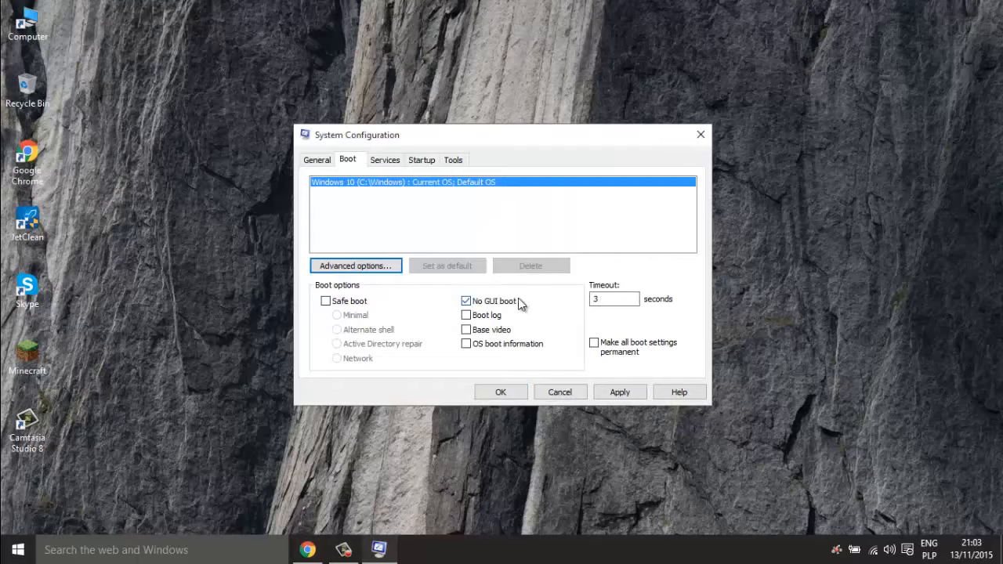
- Keep No GUI boot checked and select the 3-second timeout value
{"action": "left_click", "coordinate": [491, 304]}
{"action": "left_click", "coordinate": [484, 308]}
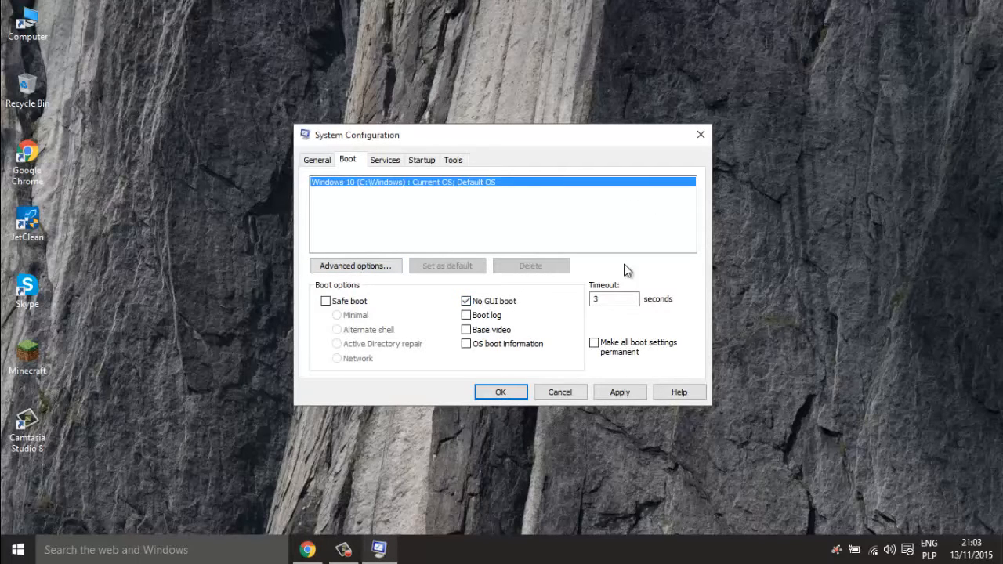
{"action": "left_click", "coordinate": [613, 301]}
- Hide all Microsoft services and disable all the remaining non-Microsoft services
{"action": "left_click", "coordinate": [383, 161]}
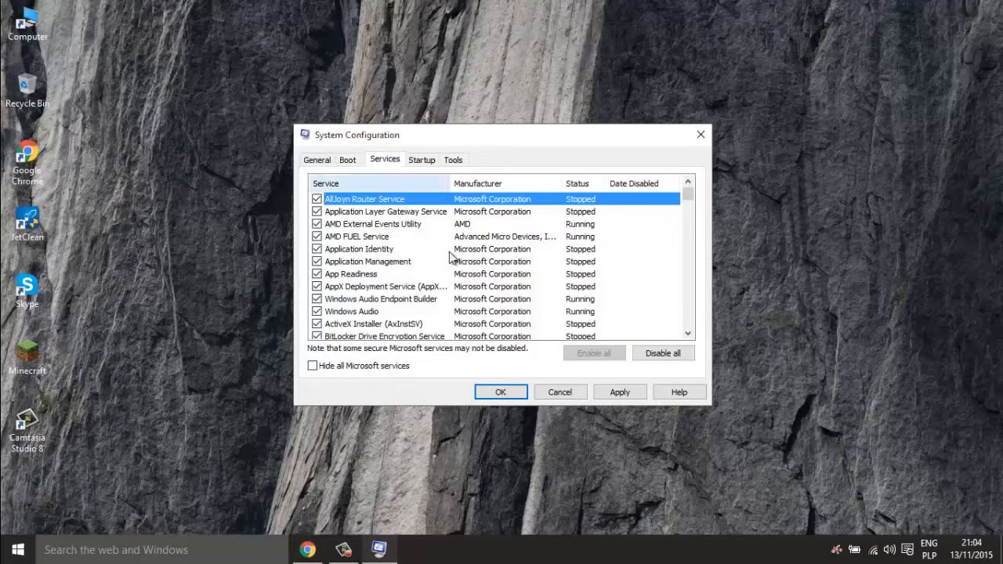
{"action": "left_click", "coordinate": [363, 365]}
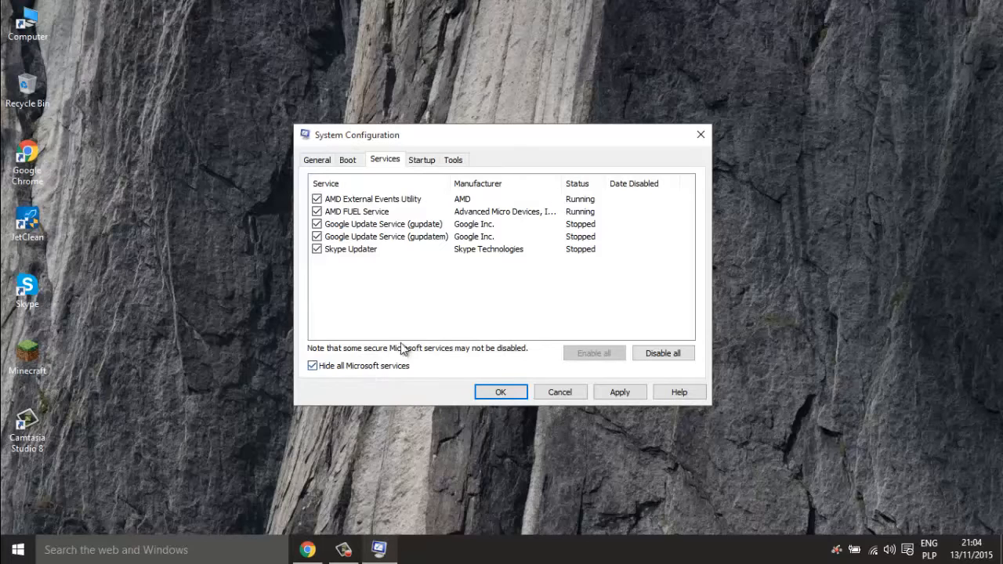
{"action": "left_click", "coordinate": [425, 281]}
{"action": "left_click", "coordinate": [387, 234]}
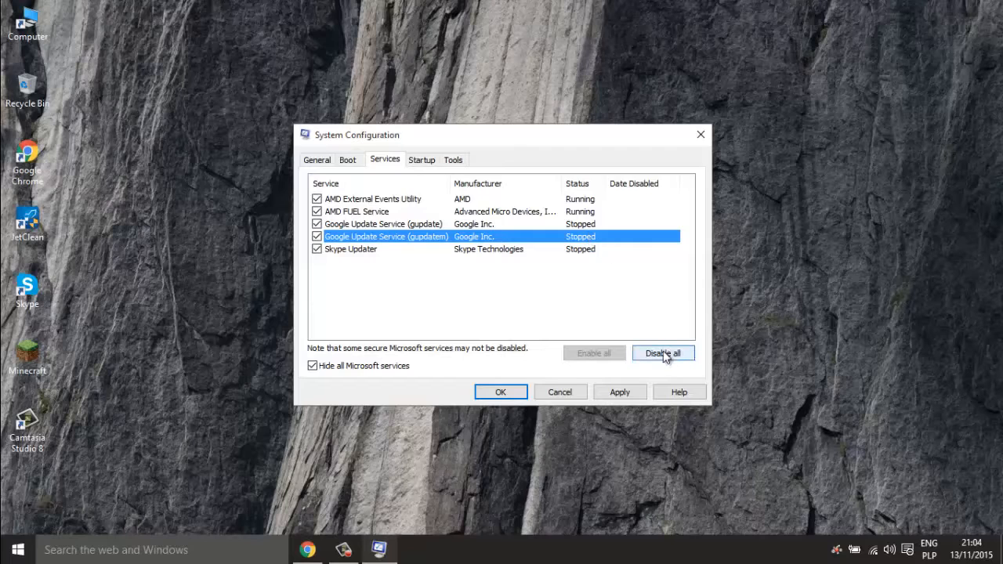
{"action": "left_click", "coordinate": [586, 212]}
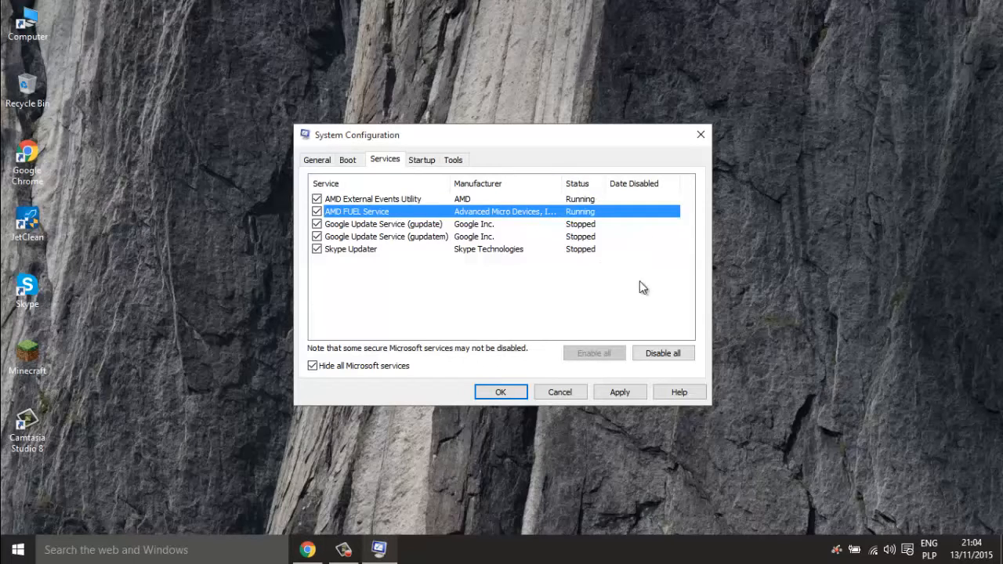
{"action": "left_click", "coordinate": [670, 351]}
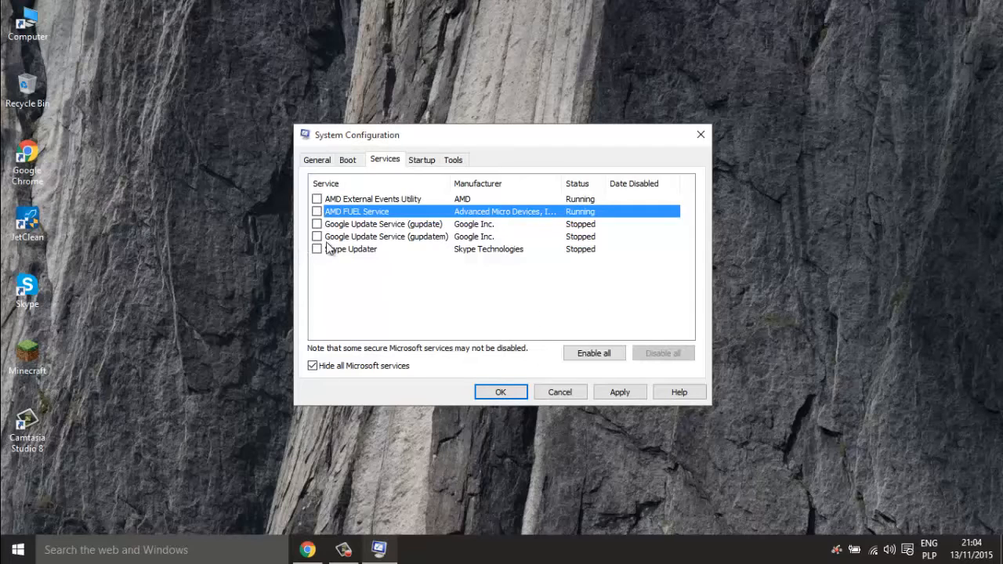
- Keep AMD FUEL Service disabled and open the startup items in Task Manager
{"action": "left_click", "coordinate": [316, 212]}
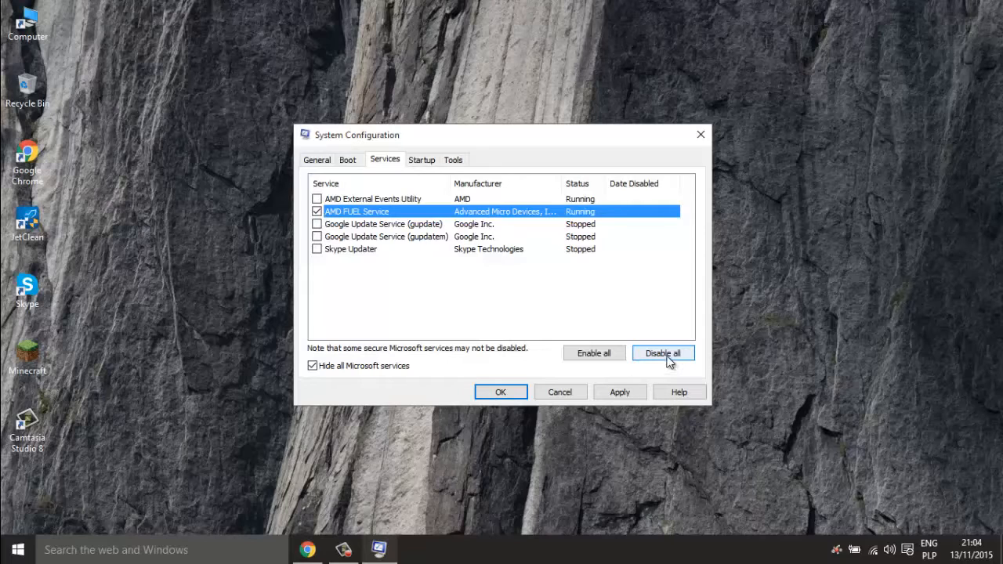
{"action": "left_click", "coordinate": [316, 212]}
{"action": "left_click", "coordinate": [433, 166]}
{"action": "left_click", "coordinate": [496, 200]}
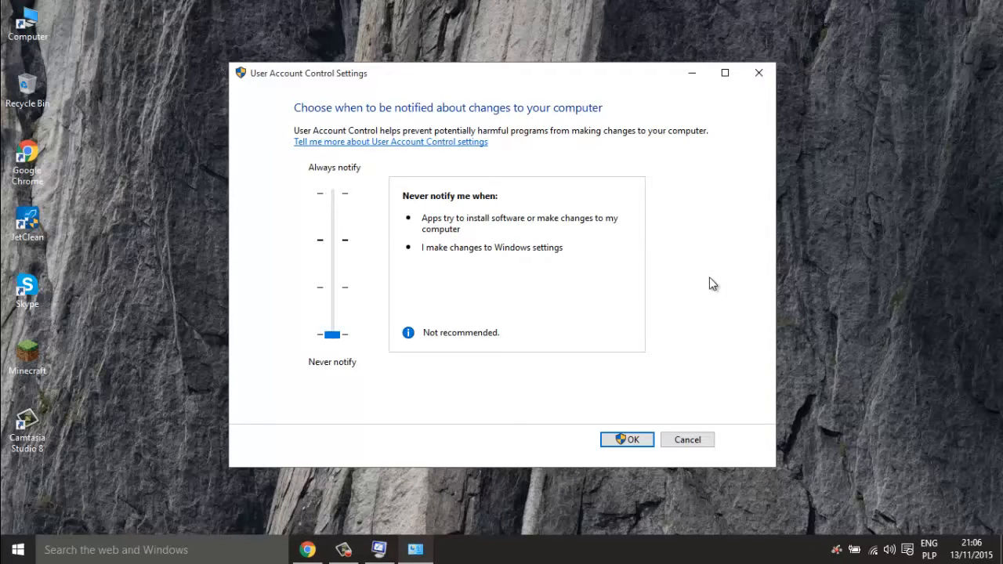
- Confirm Never notify, apply and save the System Configuration changes, then refresh the desktop
{"action": "left_click", "coordinate": [627, 439]}
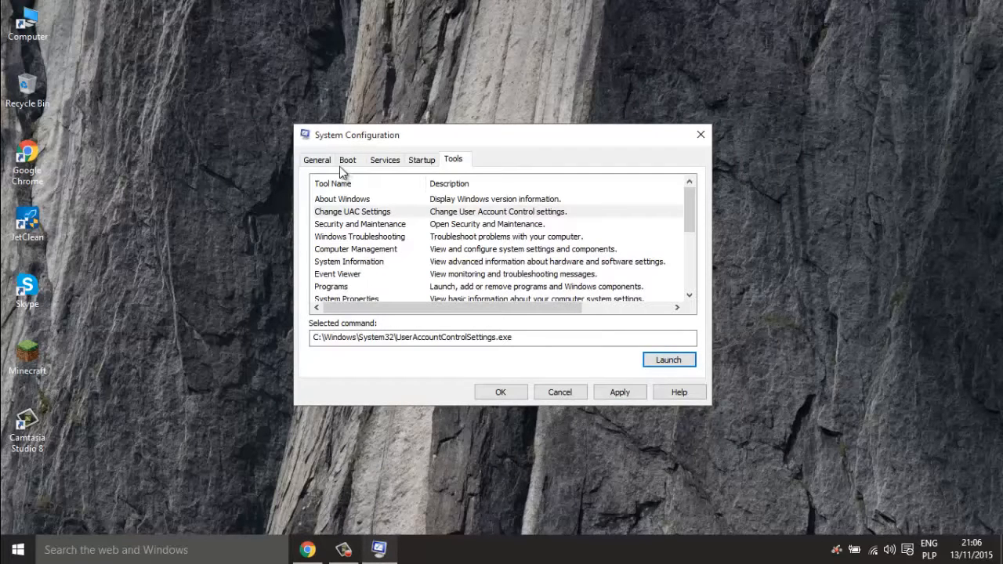
{"action": "left_click", "coordinate": [318, 159]}
{"action": "left_click", "coordinate": [610, 387]}
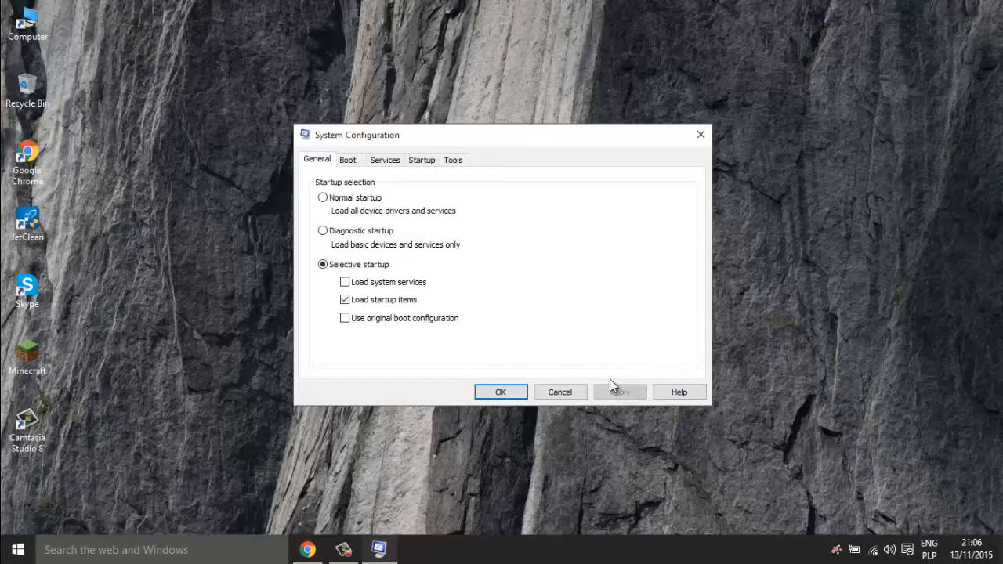
{"action": "left_click", "coordinate": [497, 393]}
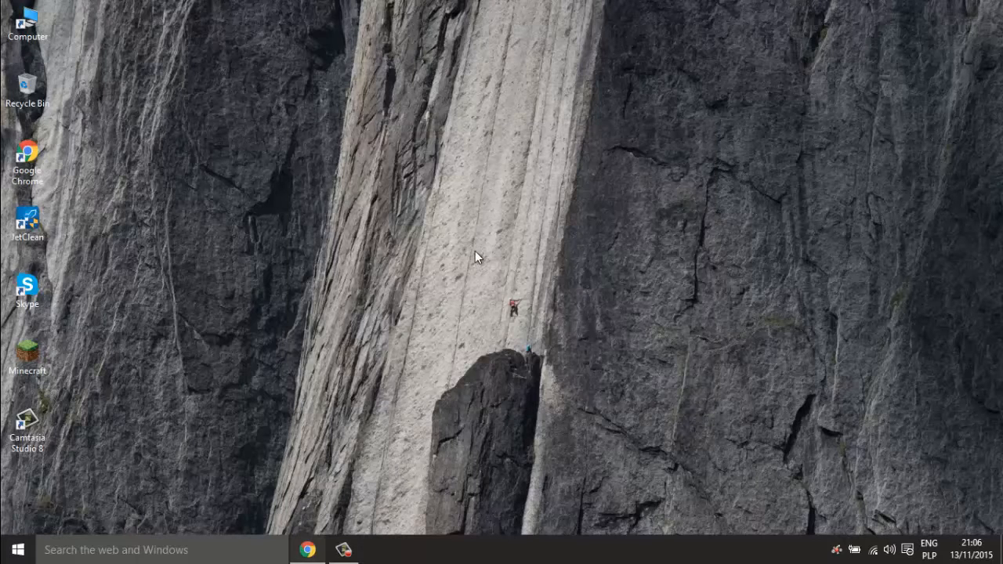
{"action": "right_click", "coordinate": [475, 251]}
{"action": "left_click", "coordinate": [509, 318]}
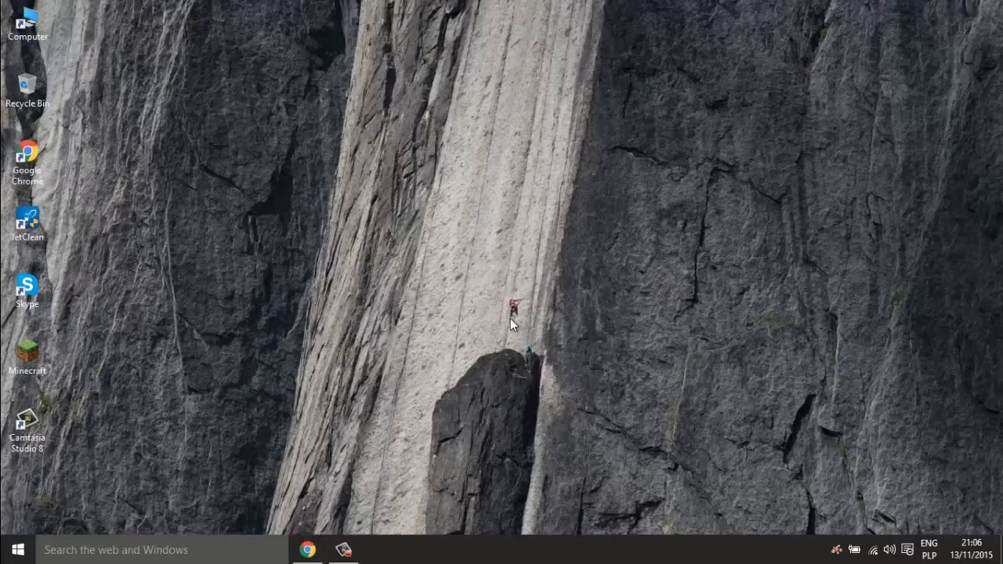
- Launch the Settings app from search and open the Privacy section
{"action": "left_click", "coordinate": [203, 558]}
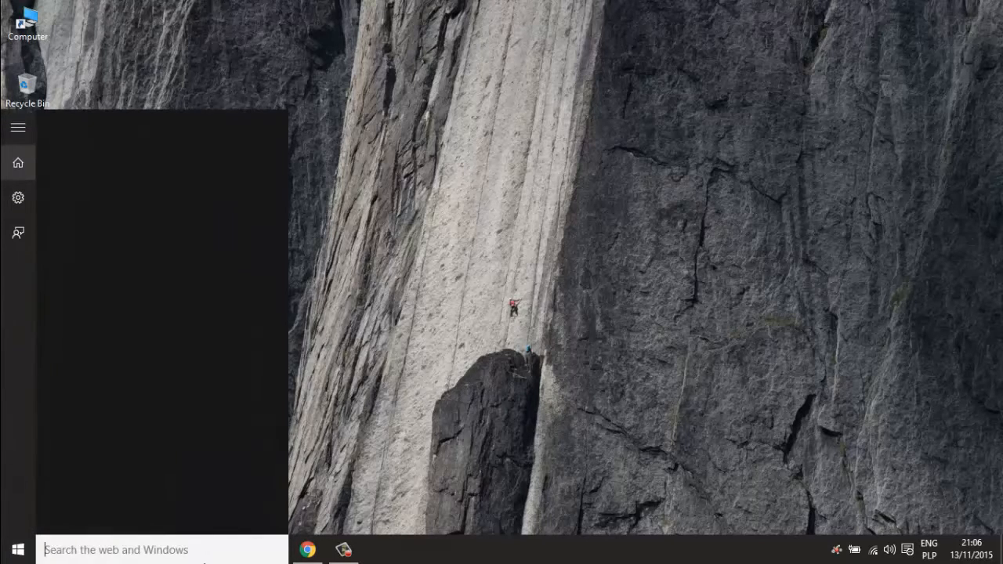
{"action": "type", "text": "Settings"}
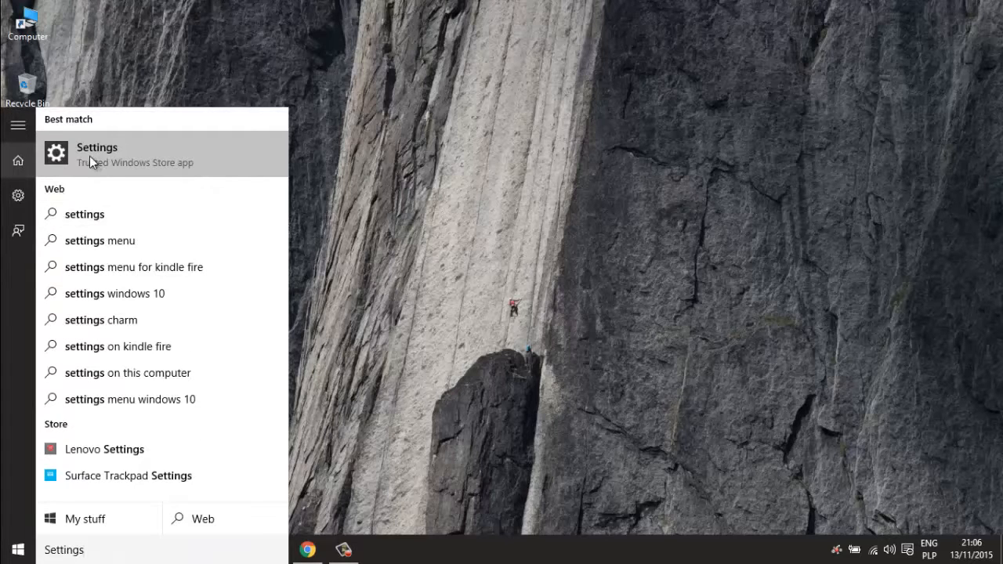
{"action": "left_click", "coordinate": [89, 156]}
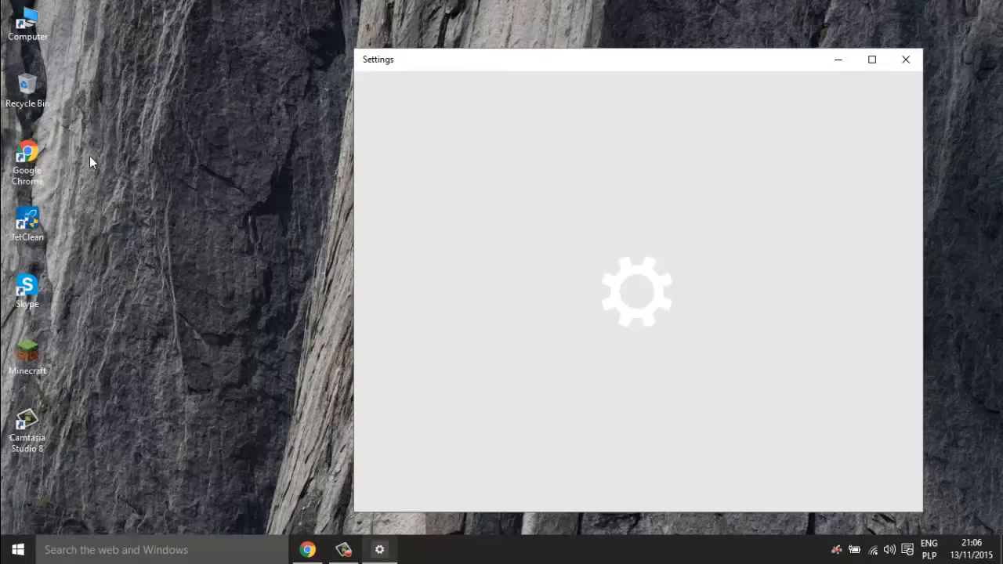
{"action": "scroll", "coordinate": [901, 290], "scroll_direction": "down", "scroll_amount": 2}
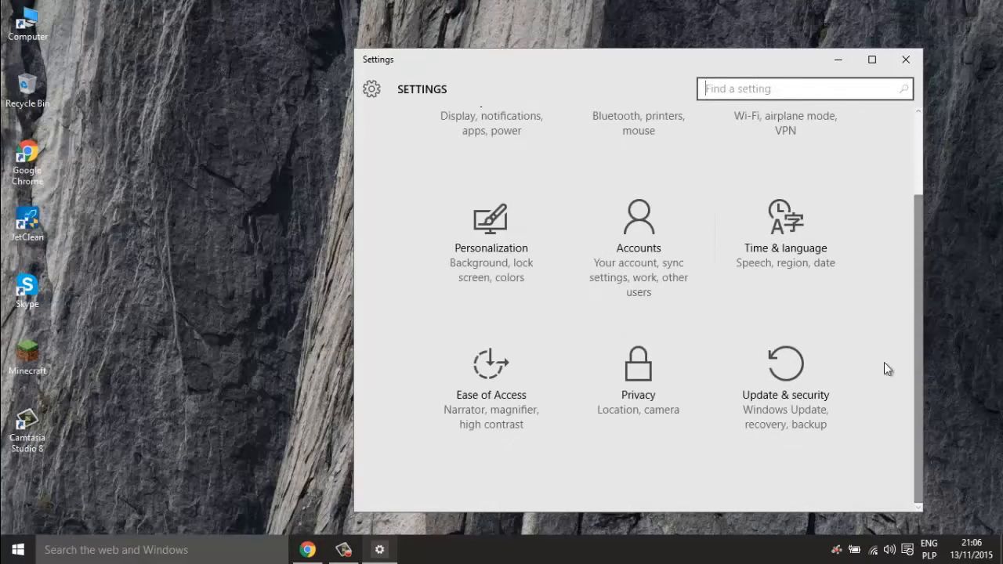
{"action": "left_click", "coordinate": [656, 414]}
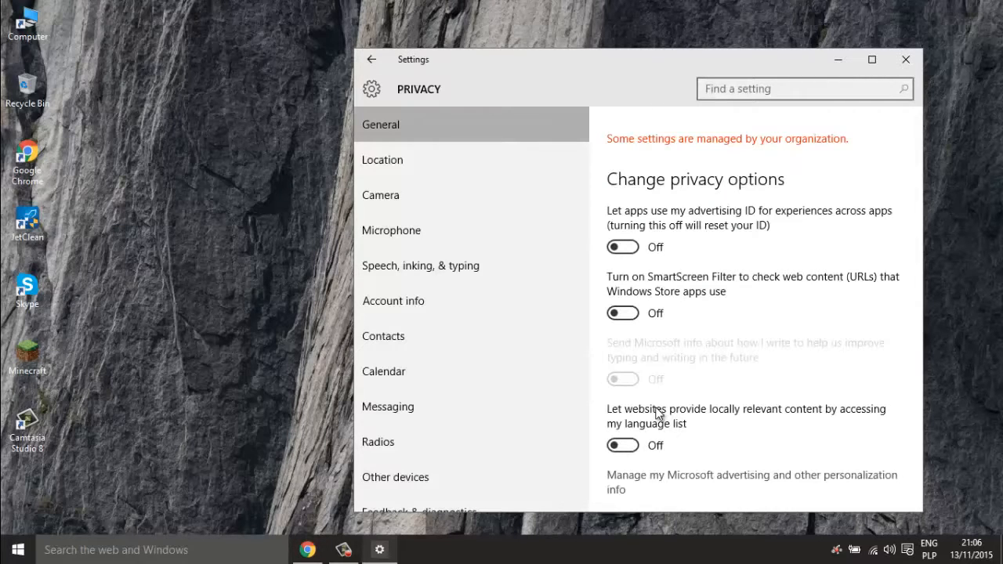
- Maximize the Settings window and show the Location privacy page
{"action": "left_click", "coordinate": [871, 61]}
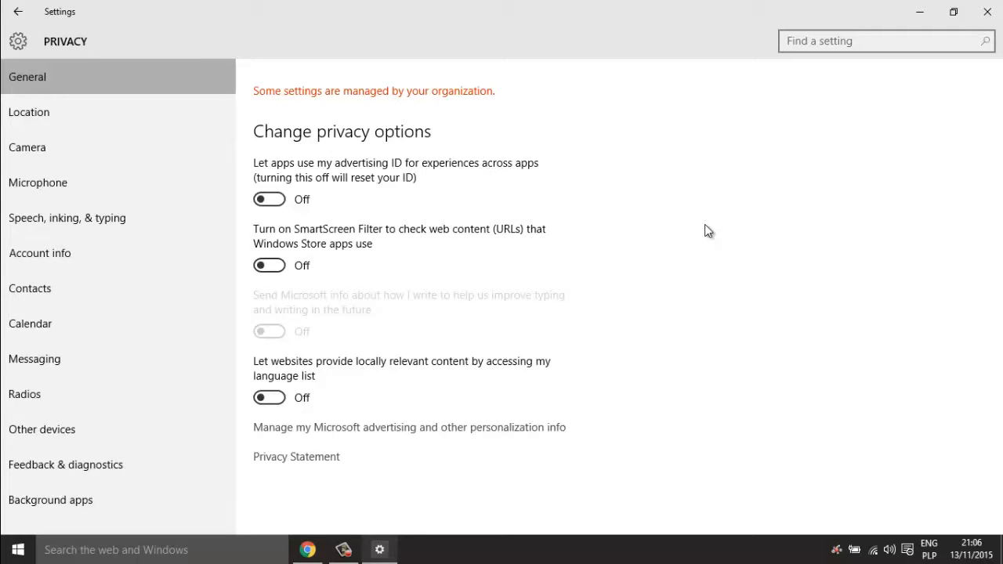
{"action": "left_click", "coordinate": [83, 111]}
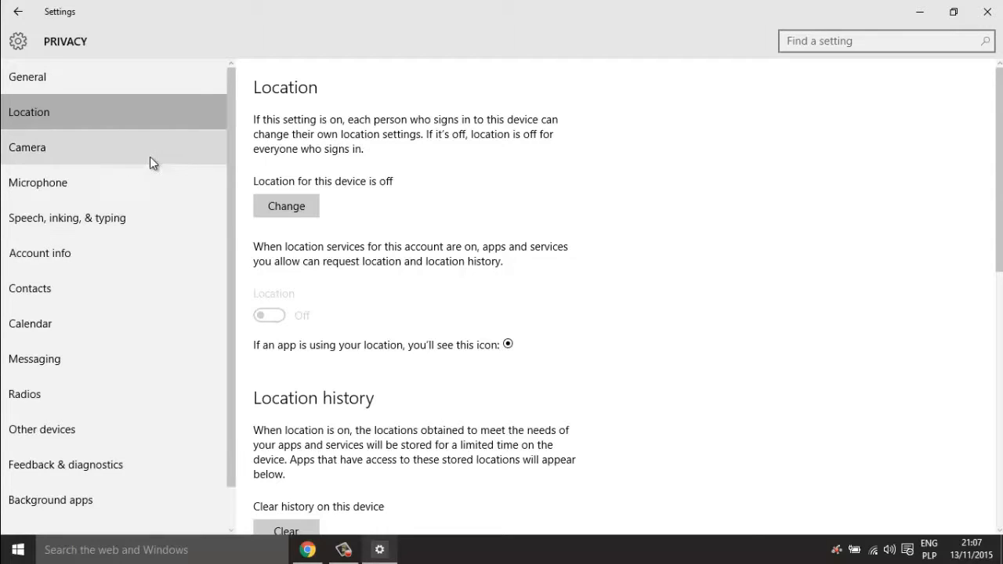
- Review the Camera, Microphone and Speech pages, keeping camera access and Get to know me off
{"action": "left_click", "coordinate": [120, 156]}
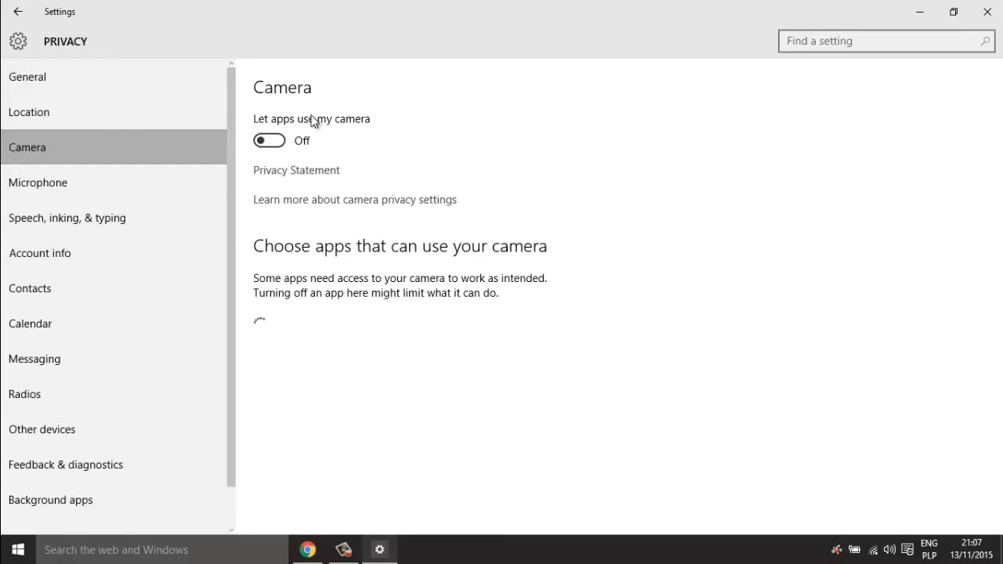
{"action": "left_click", "coordinate": [278, 144]}
{"action": "left_click", "coordinate": [262, 140]}
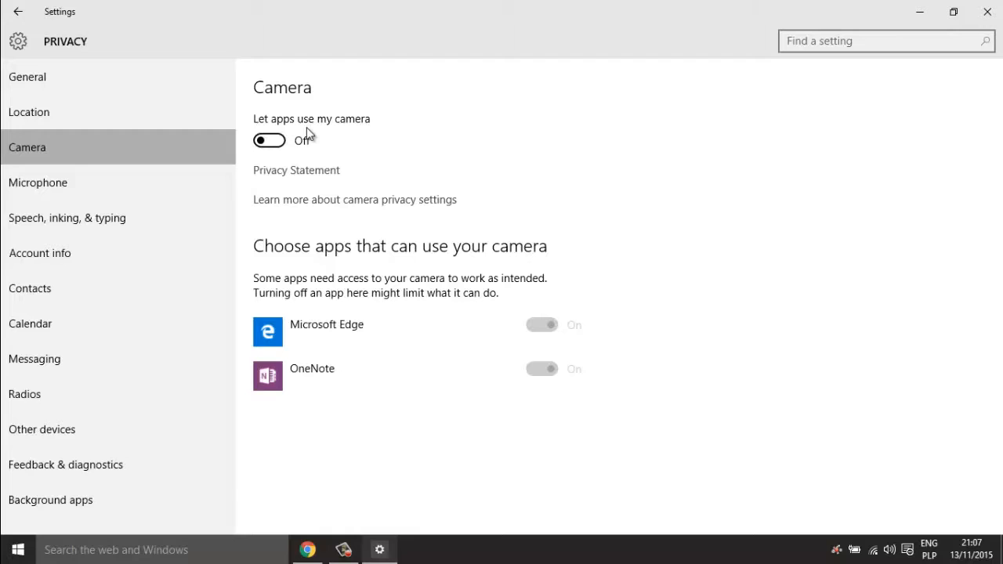
{"action": "left_click", "coordinate": [96, 191]}
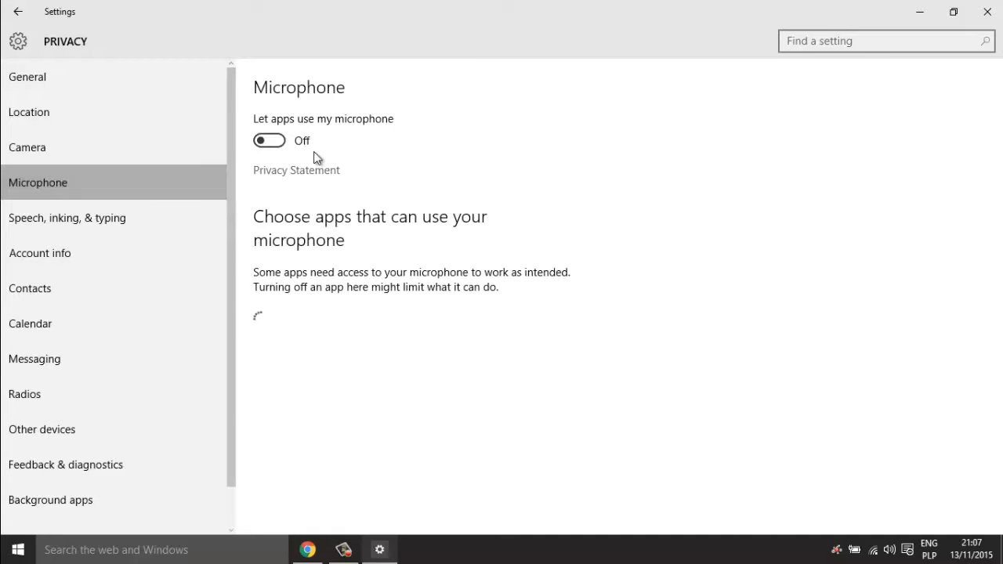
{"action": "left_click", "coordinate": [129, 224]}
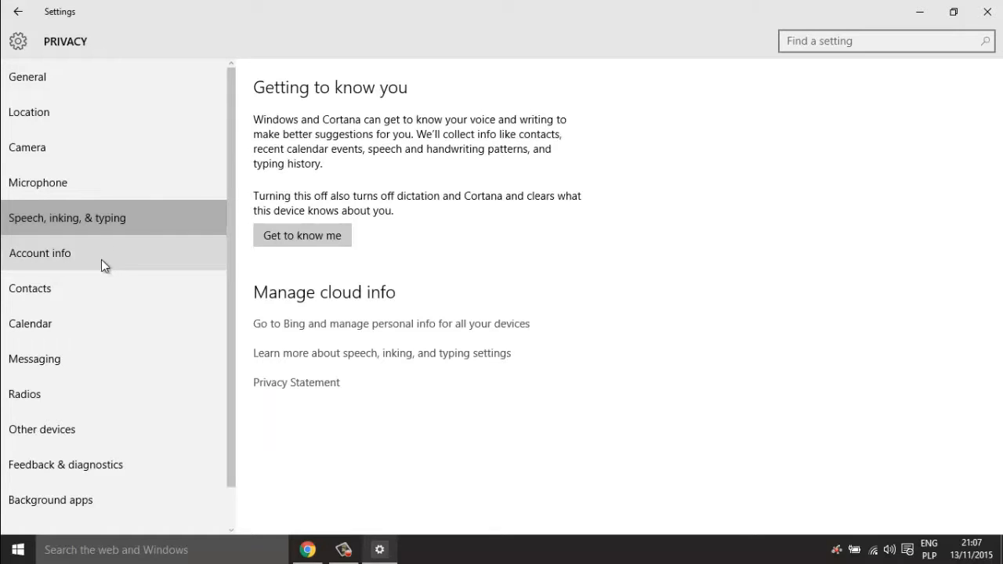
{"action": "left_click", "coordinate": [271, 236]}
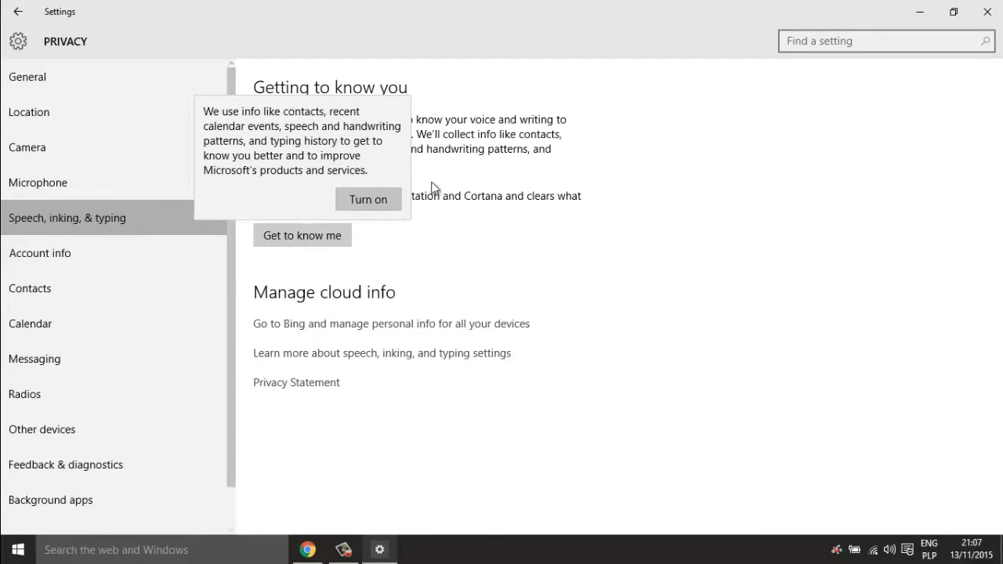
{"action": "left_click", "coordinate": [478, 239]}
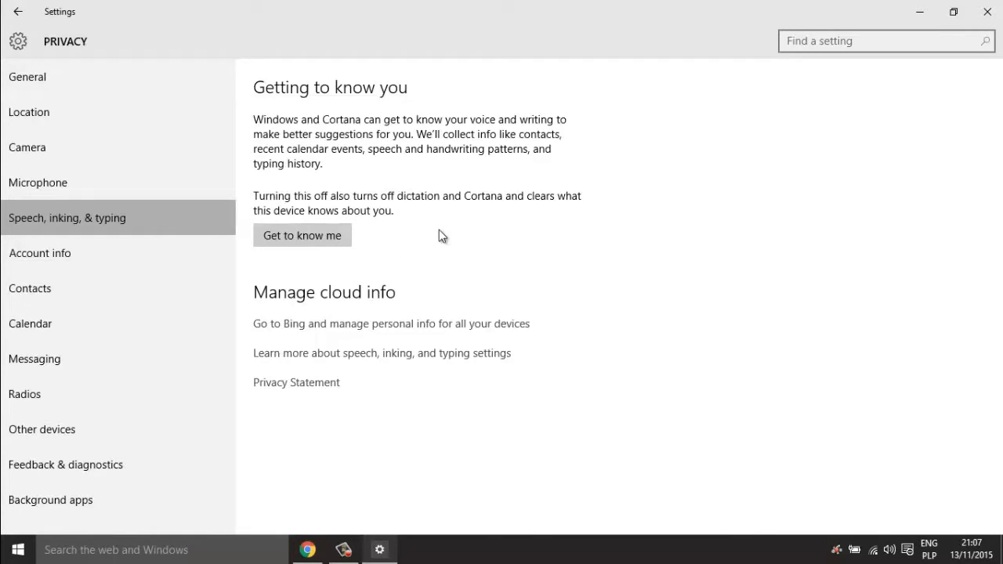
- Browse Account info through Radios, then switch Sync with devices Off under Other devices
{"action": "left_click", "coordinate": [146, 252]}
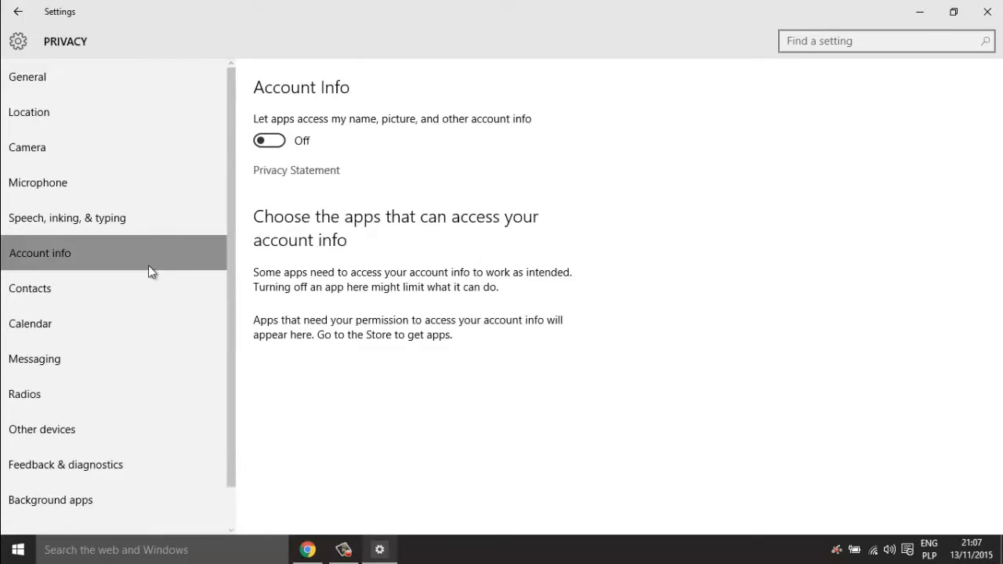
{"action": "left_click", "coordinate": [123, 282]}
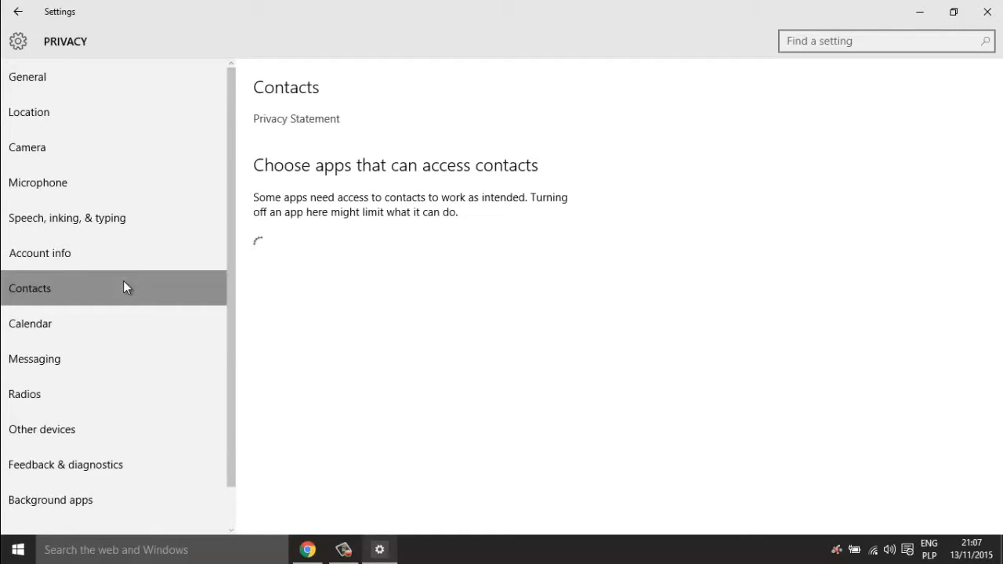
{"action": "left_click", "coordinate": [103, 330]}
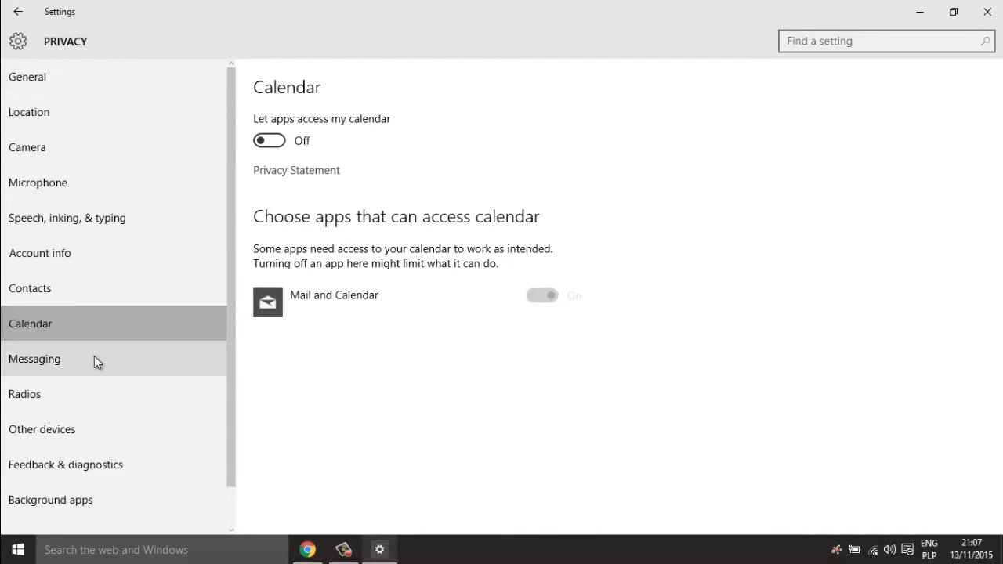
{"action": "left_click", "coordinate": [94, 358]}
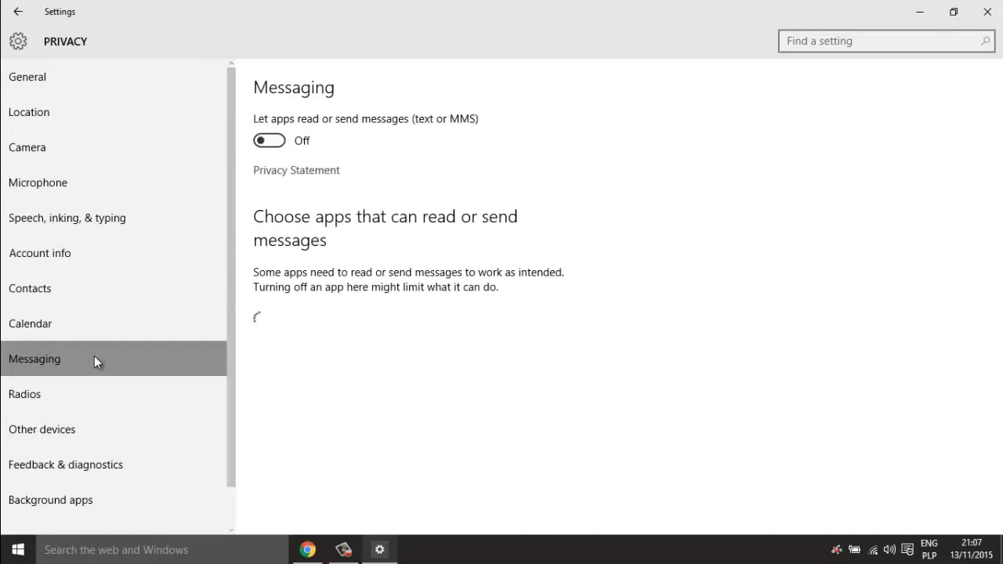
{"action": "left_click", "coordinate": [61, 388]}
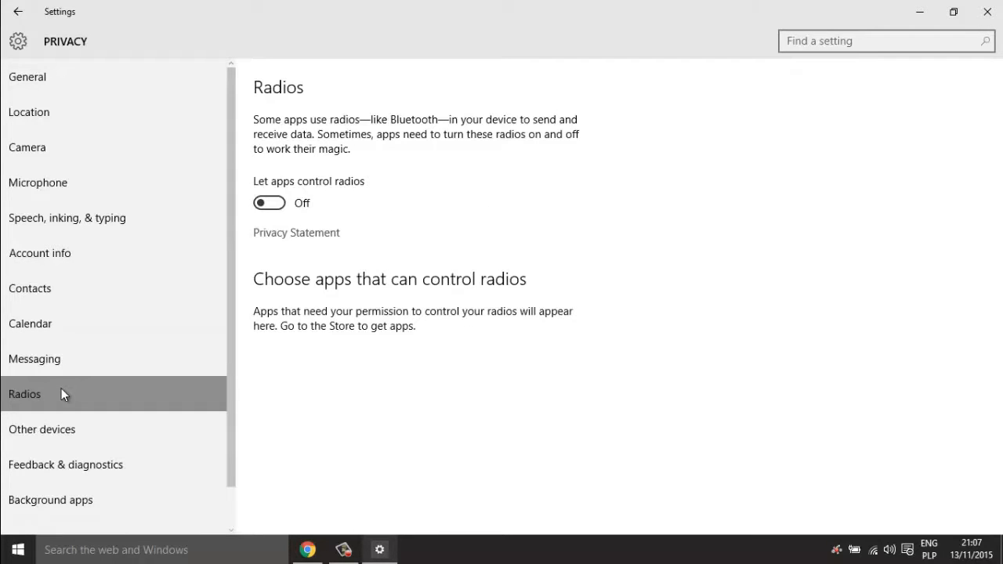
{"action": "left_click", "coordinate": [87, 423]}
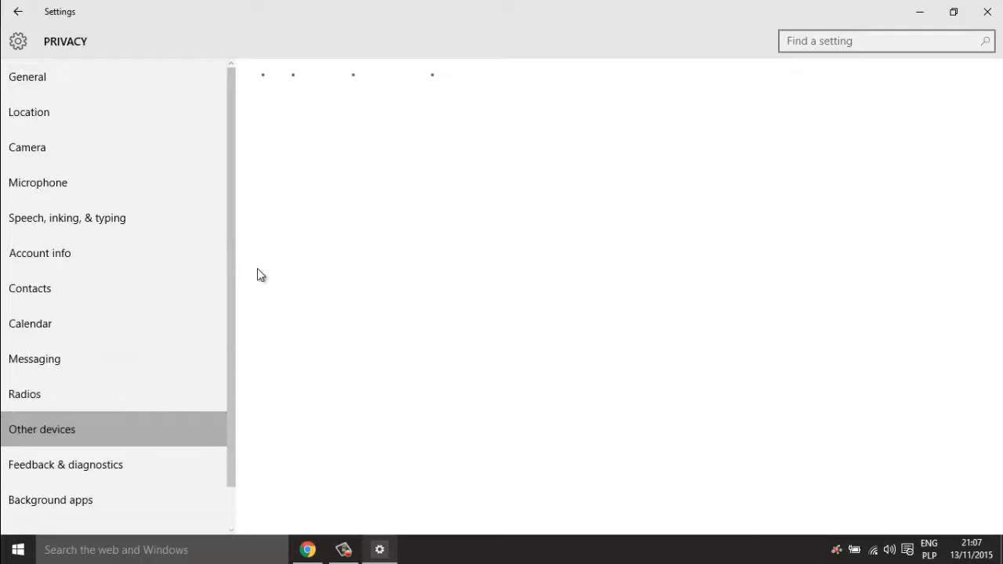
{"action": "left_click_drag", "start_coordinate": [235, 277], "coordinate": [235, 365]}
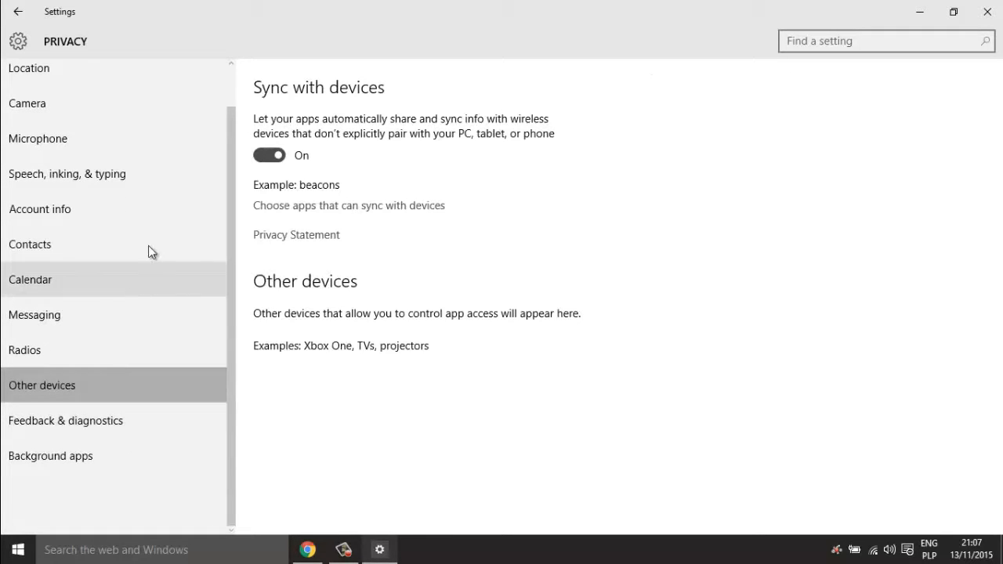
{"action": "left_click", "coordinate": [262, 156]}
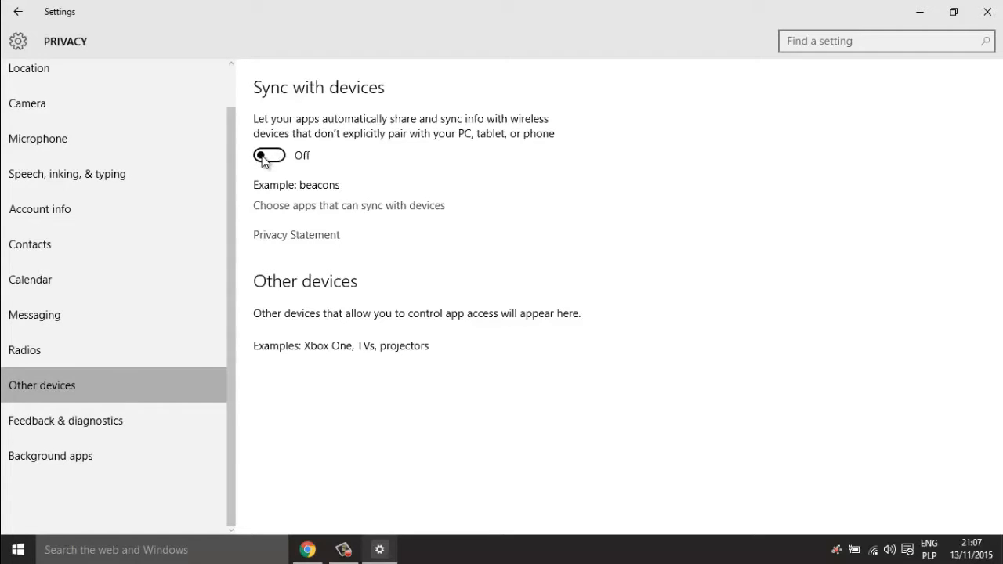
- On Feedback & diagnostics, set feedback frequency to Never and diagnostic data to Basic
{"action": "left_click", "coordinate": [136, 421]}
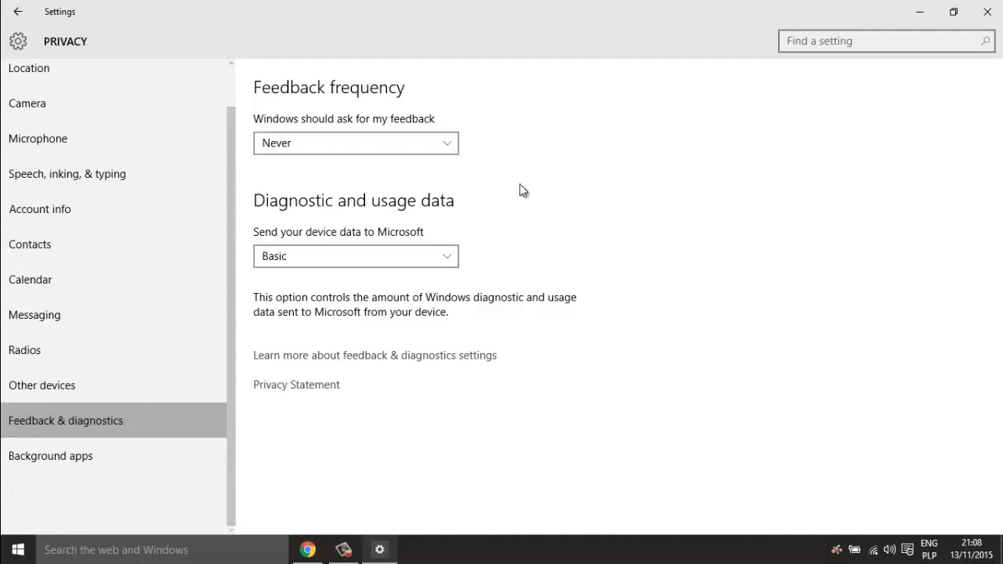
{"action": "left_click", "coordinate": [428, 149]}
{"action": "left_click", "coordinate": [432, 184]}
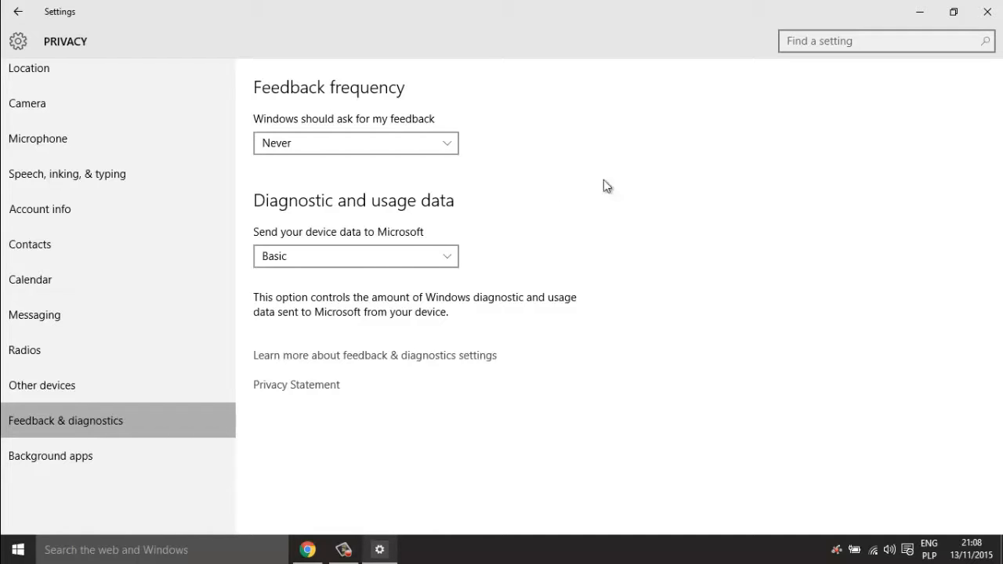
{"action": "left_click", "coordinate": [338, 143]}
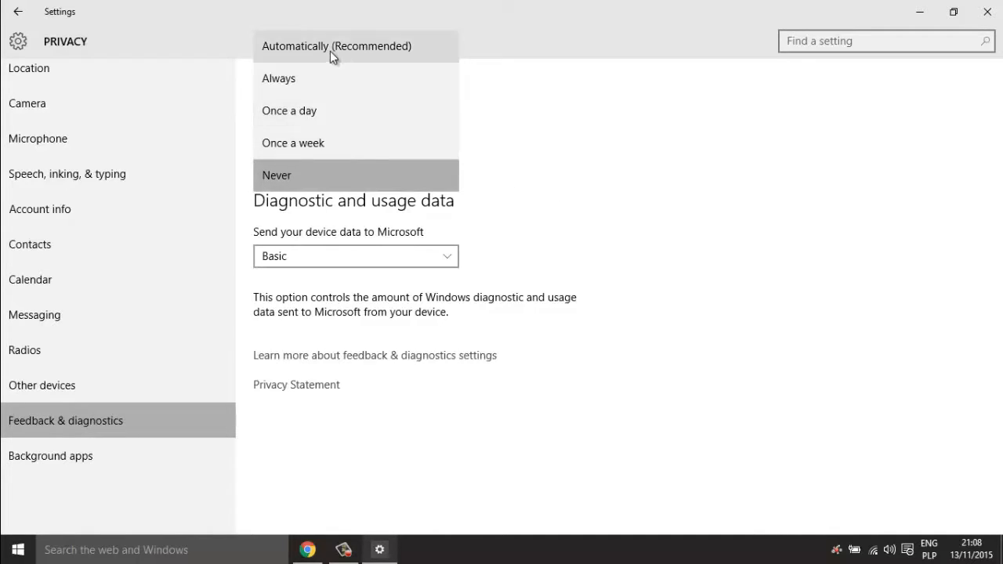
{"action": "left_click", "coordinate": [757, 115]}
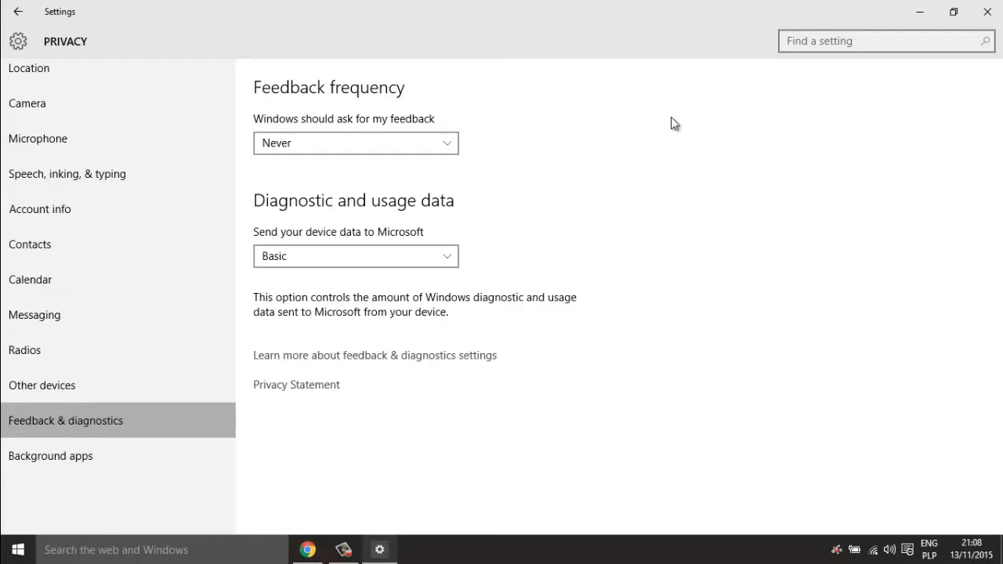
{"action": "left_click", "coordinate": [332, 250]}
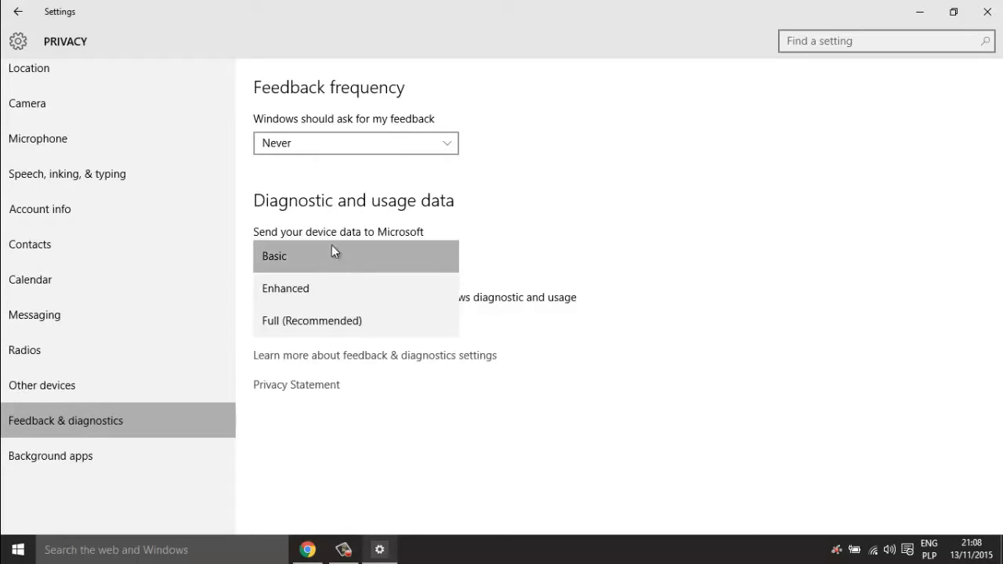
{"action": "left_click", "coordinate": [494, 181]}
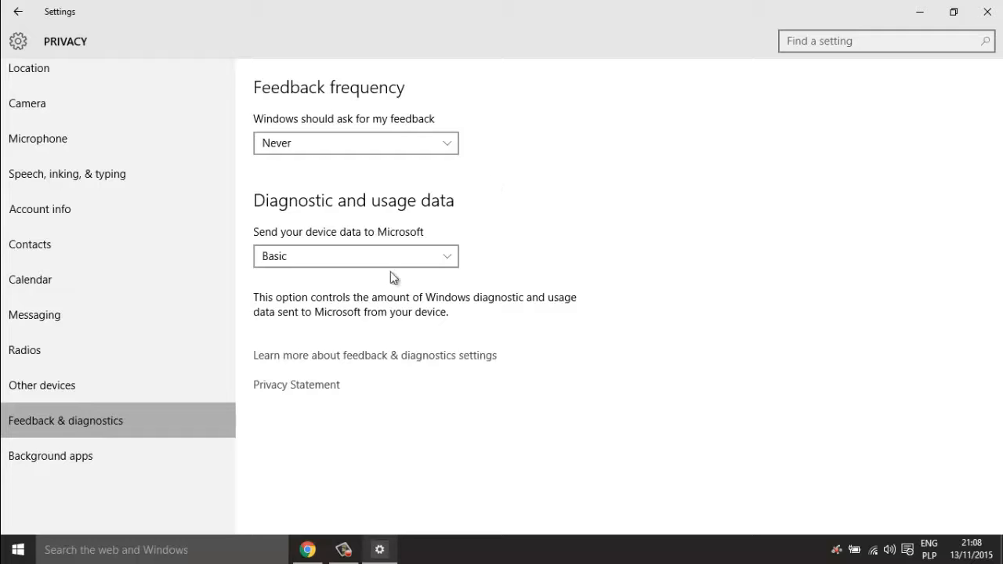
{"action": "left_click", "coordinate": [126, 463]}
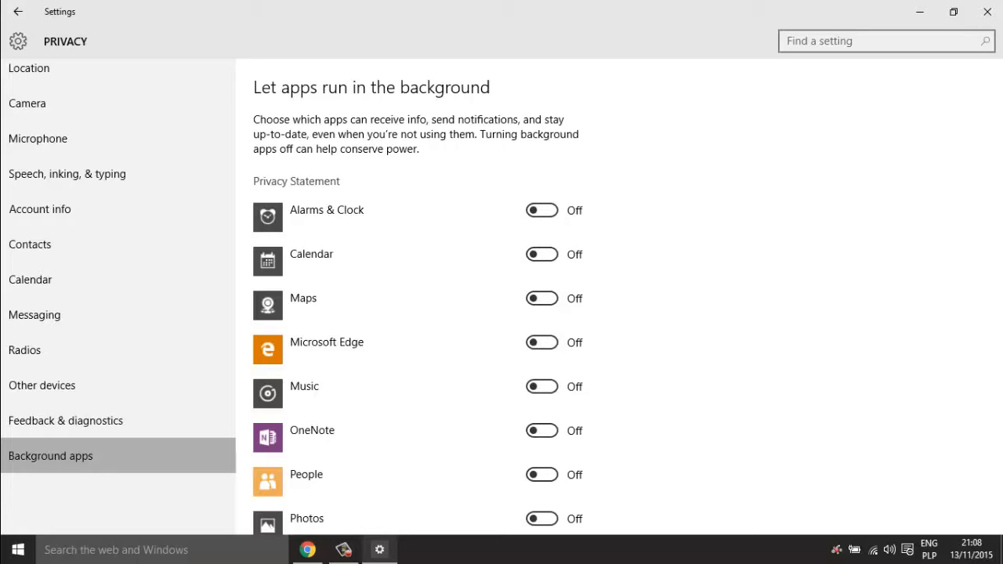
- Check that every background app, from Alarms & Clock to Microsoft Edge, is Off, then close Settings
{"action": "scroll", "coordinate": [1002, 173], "scroll_direction": "down", "scroll_amount": 3}
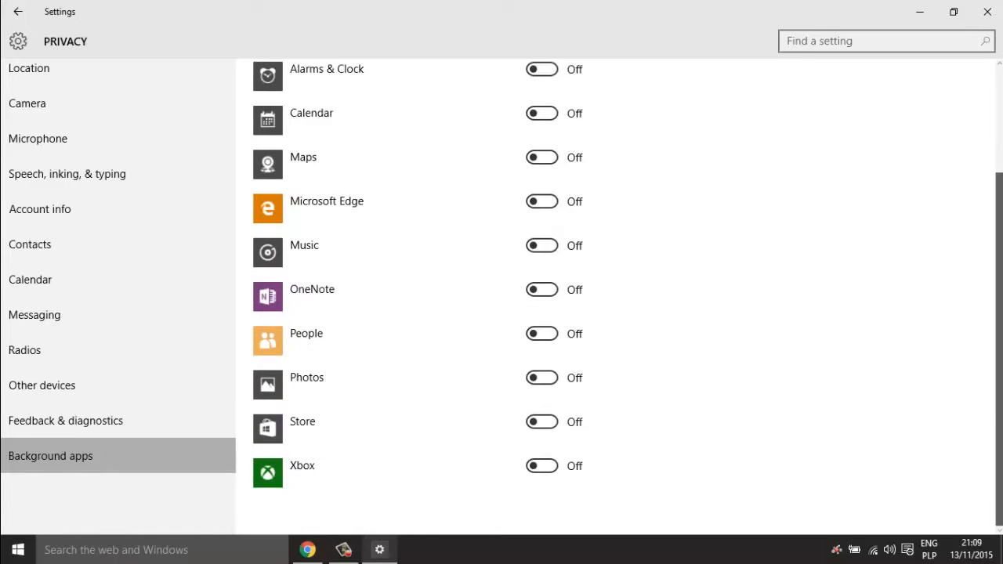
{"action": "scroll", "coordinate": [619, 298], "scroll_direction": "up", "scroll_amount": 2}
{"action": "scroll", "coordinate": [619, 298], "scroll_direction": "down", "scroll_amount": 2}
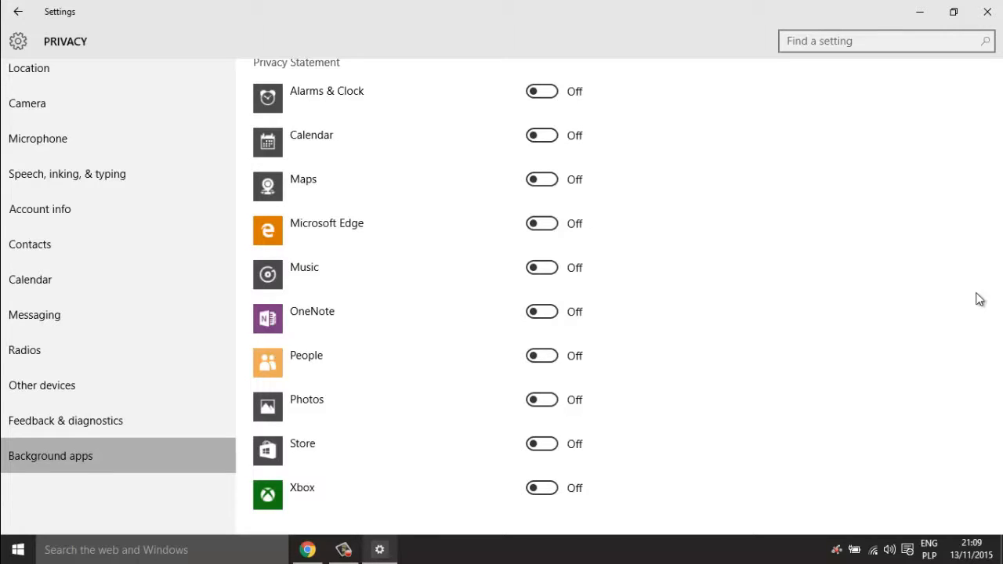
{"action": "scroll", "coordinate": [956, 324], "scroll_direction": "up", "scroll_amount": 2}
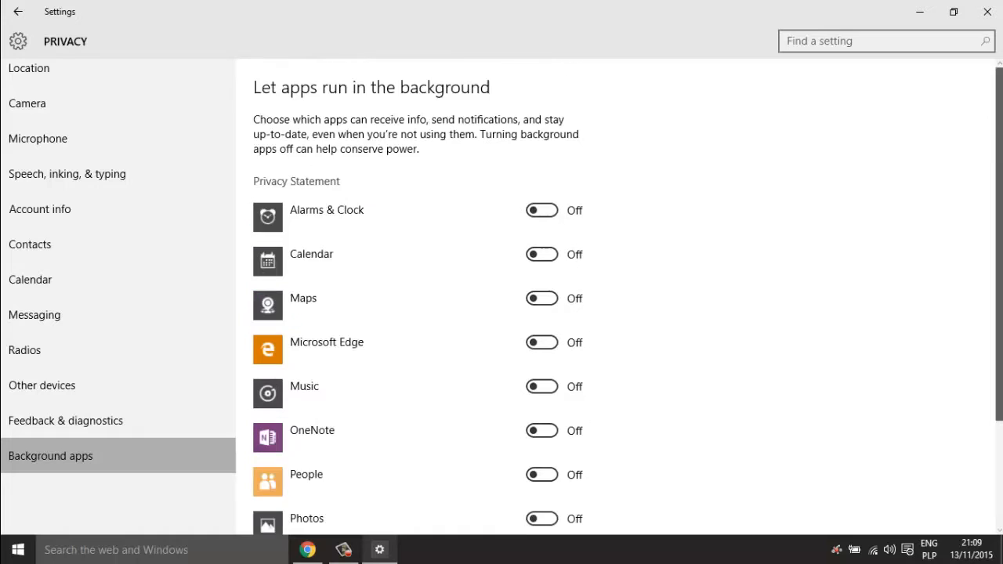
{"action": "scroll", "coordinate": [627, 298], "scroll_direction": "down", "scroll_amount": 2}
{"action": "scroll", "coordinate": [627, 298], "scroll_direction": "up", "scroll_amount": 2}
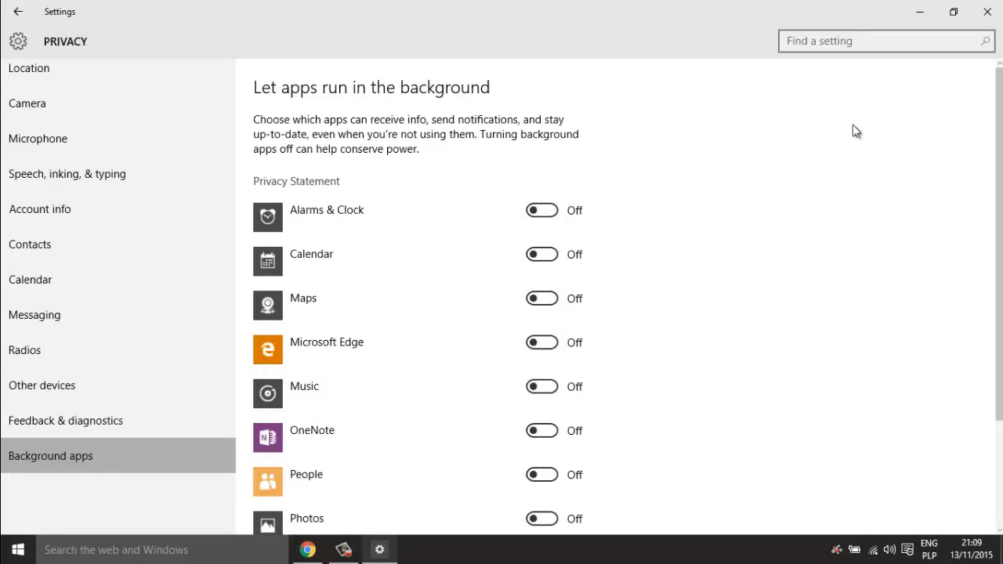
{"action": "left_click", "coordinate": [987, 12]}
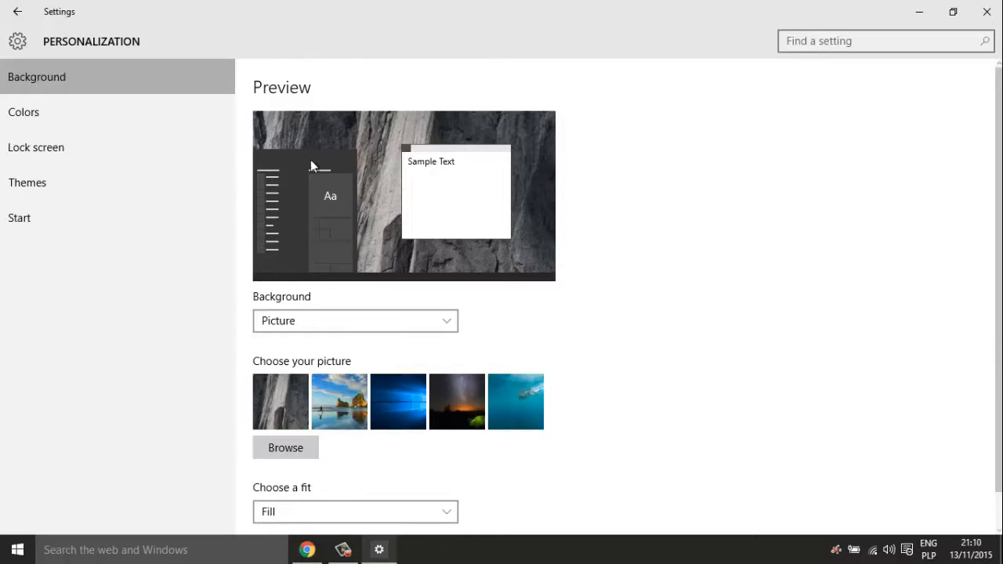
- Look through the accent colour and Lock screen options, then move on to Themes
{"action": "left_click", "coordinate": [142, 114]}
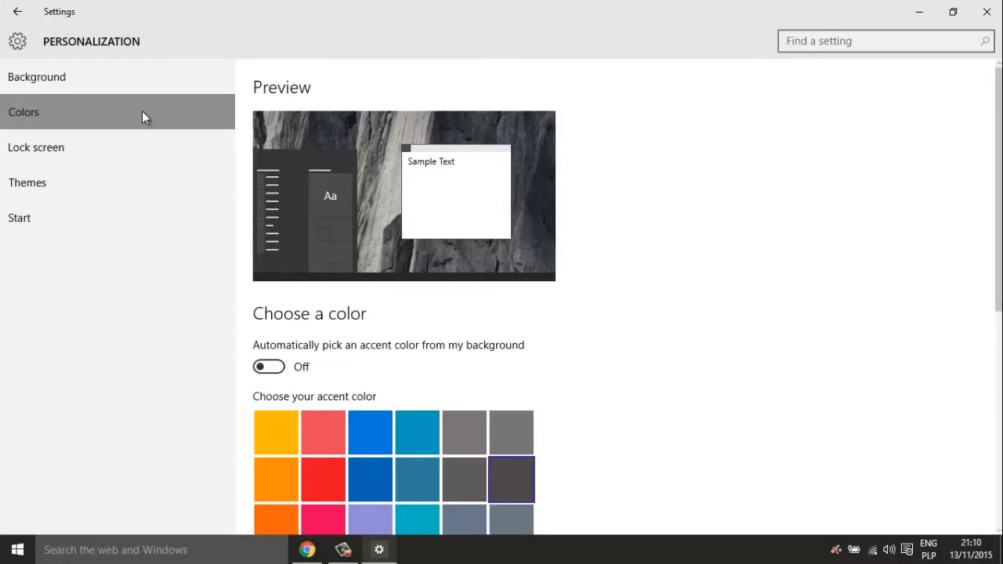
{"action": "left_click_drag", "start_coordinate": [999, 190], "coordinate": [999, 404]}
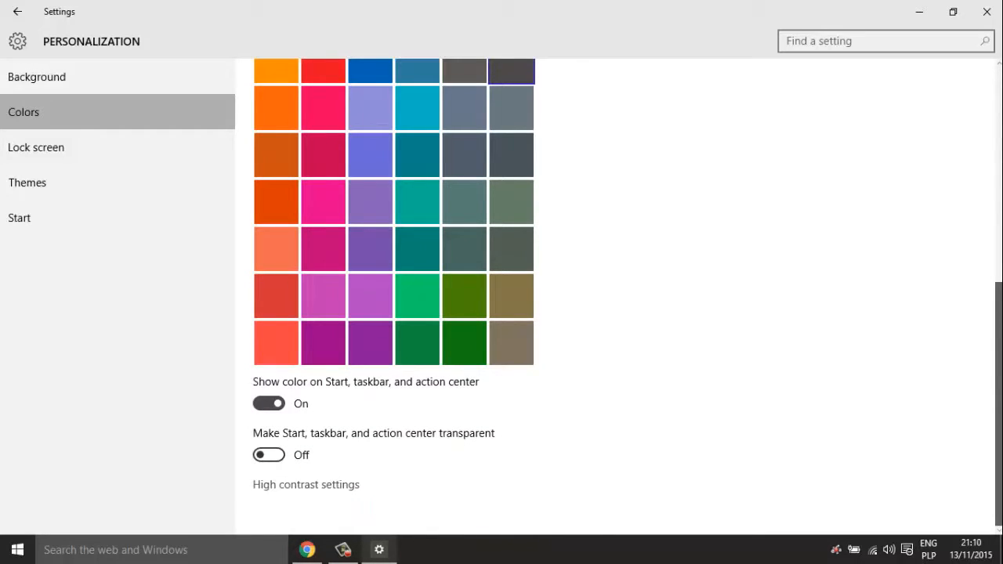
{"action": "left_click_drag", "start_coordinate": [998, 491], "coordinate": [992, 462]}
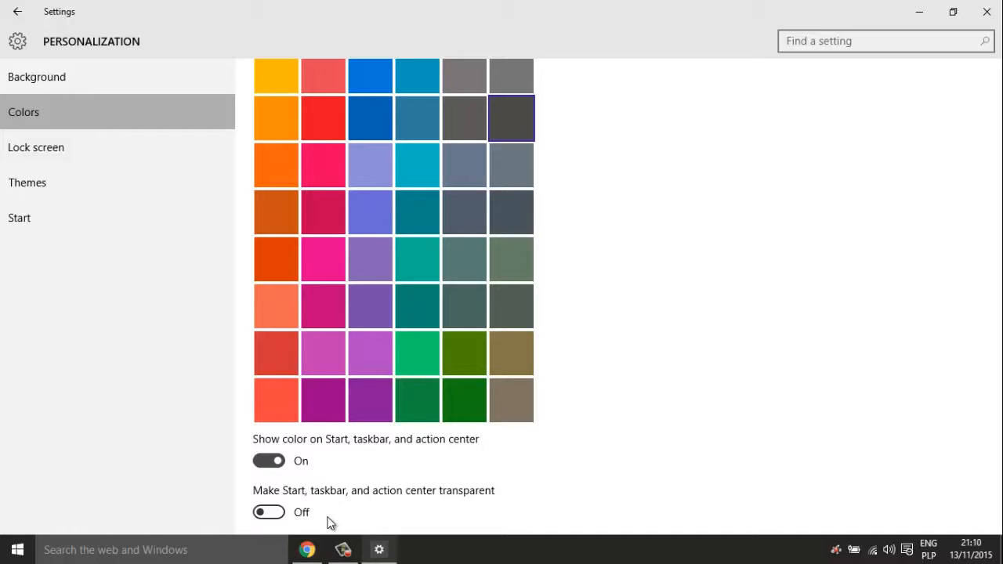
{"action": "left_click", "coordinate": [80, 158]}
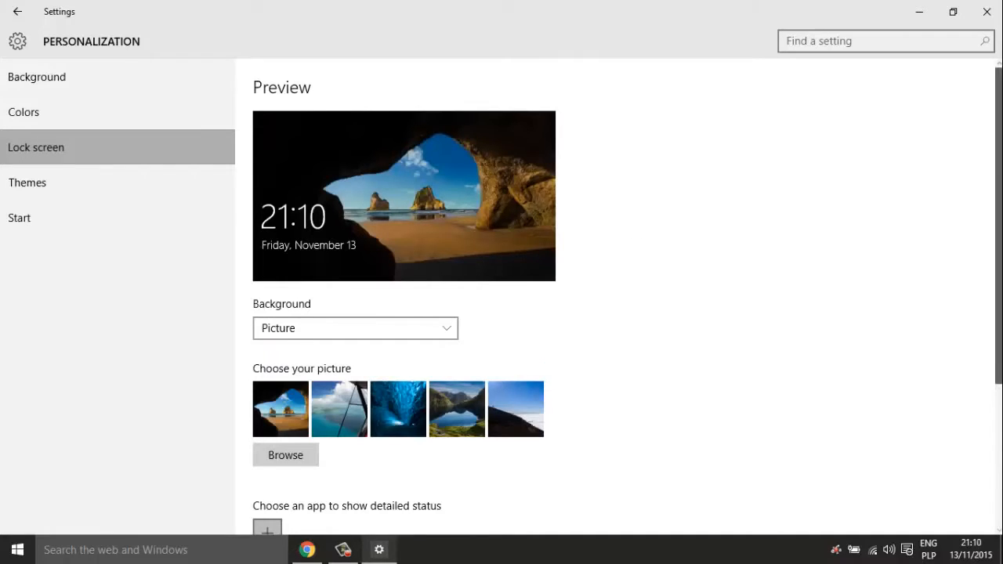
{"action": "scroll", "coordinate": [440, 269], "scroll_direction": "down", "scroll_amount": 3}
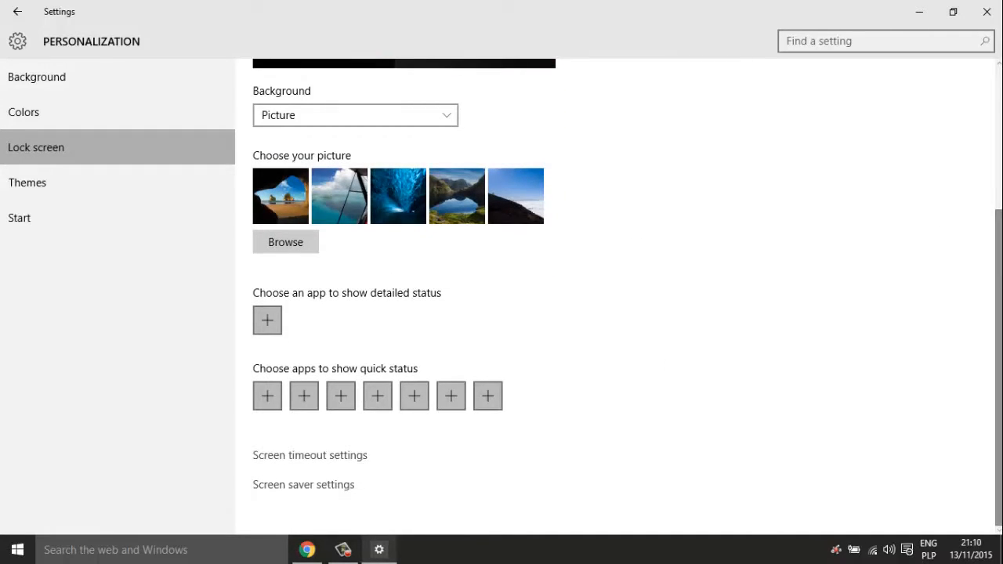
{"action": "scroll", "coordinate": [697, 199], "scroll_direction": "up", "scroll_amount": 3}
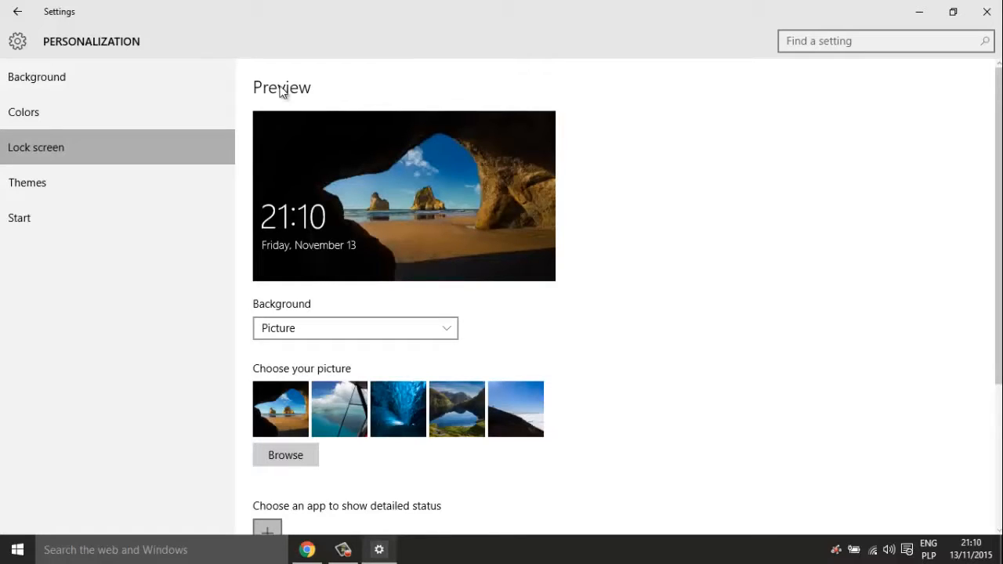
{"action": "left_click", "coordinate": [130, 184]}
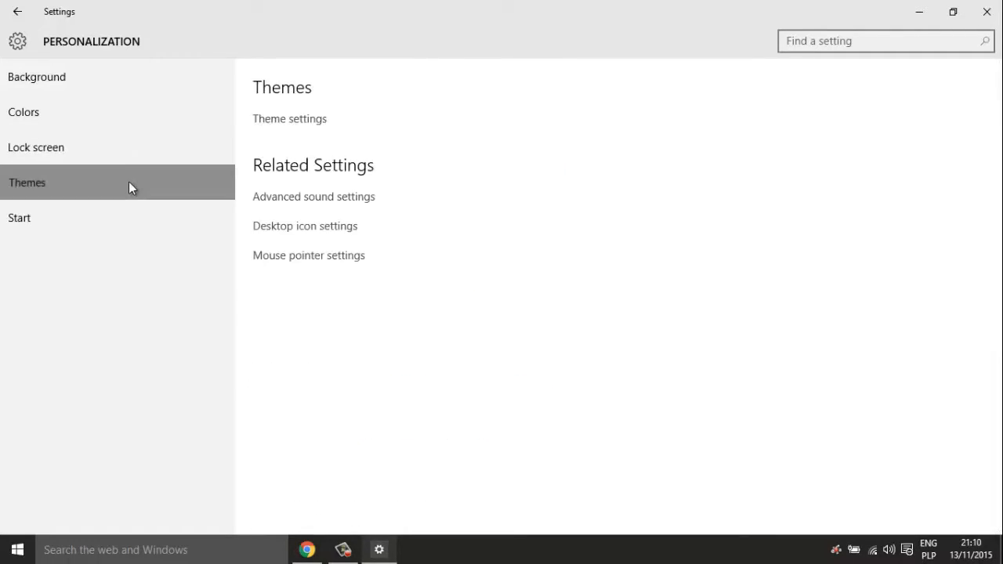
- Go to the Start settings page and widen the Start menu by dragging its edge
{"action": "left_click", "coordinate": [114, 207]}
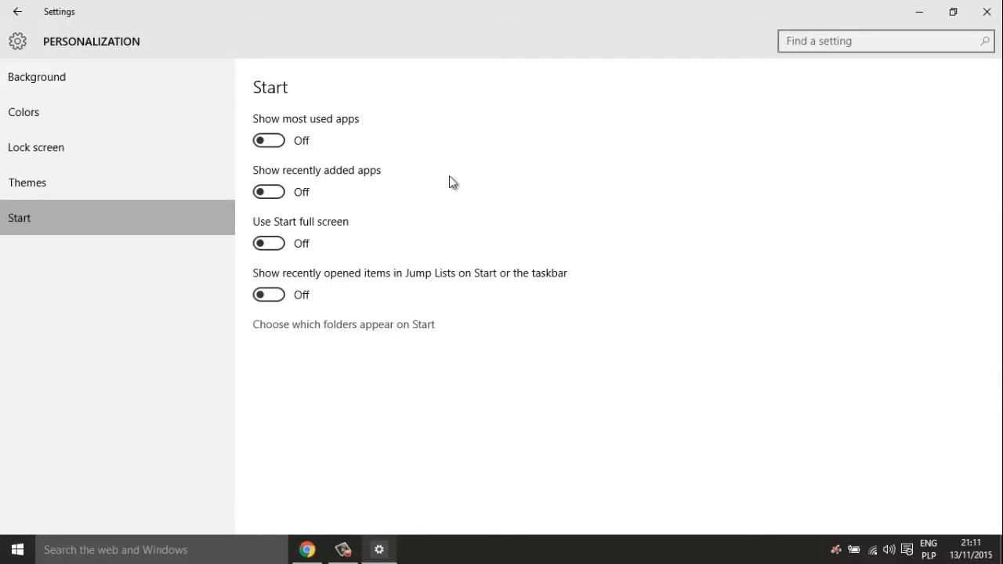
{"action": "left_click", "coordinate": [17, 550]}
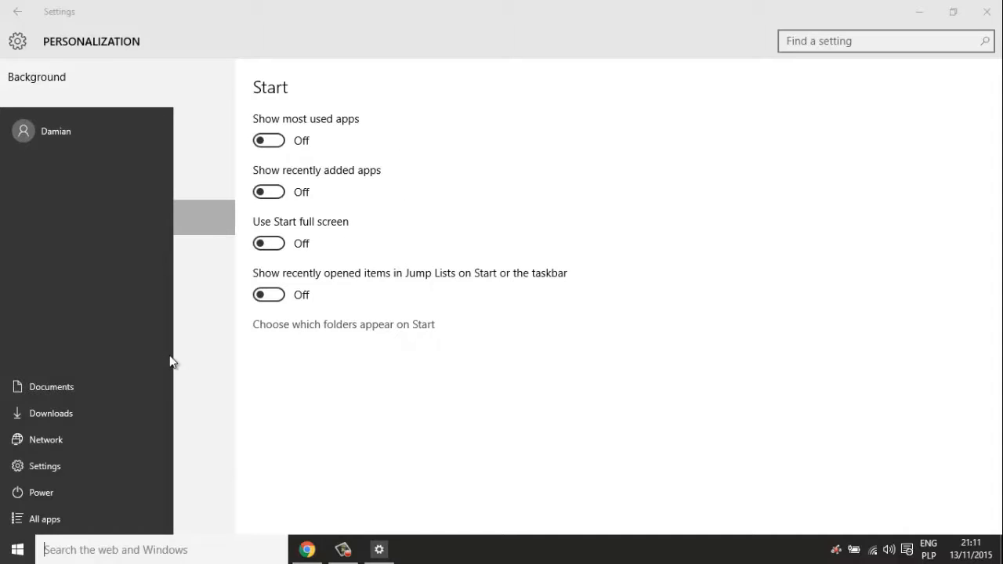
{"action": "left_click_drag", "start_coordinate": [174, 354], "coordinate": [94, 377]}
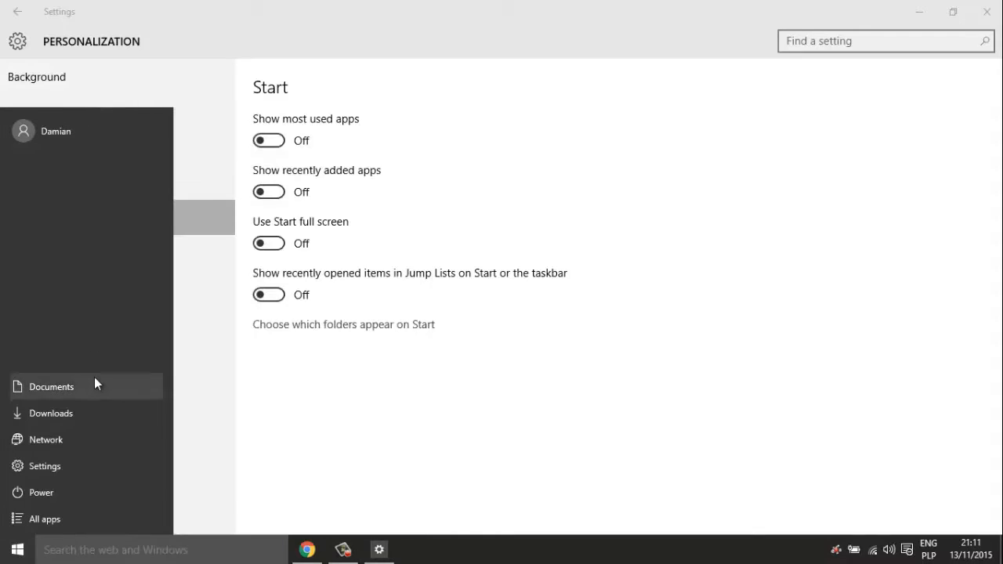
{"action": "left_click", "coordinate": [382, 388]}
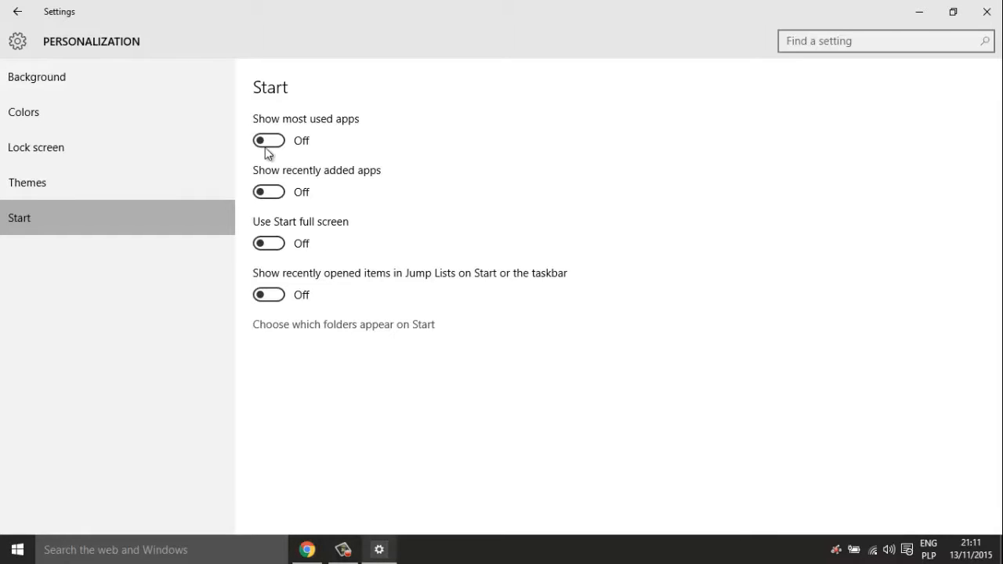
- Try full-screen Start, then switch Use Start full screen back Off
{"action": "left_click", "coordinate": [17, 549]}
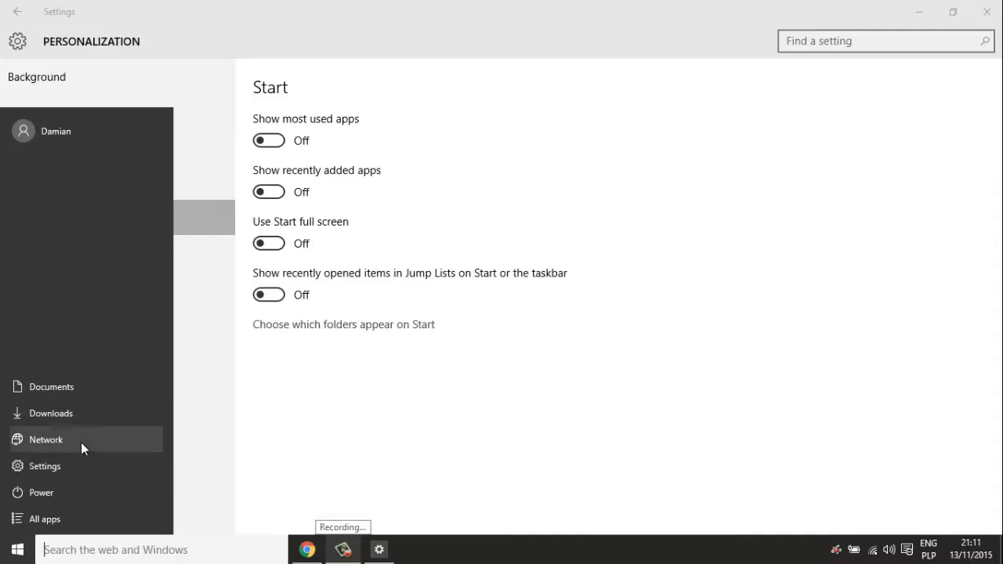
{"action": "left_click", "coordinate": [412, 474]}
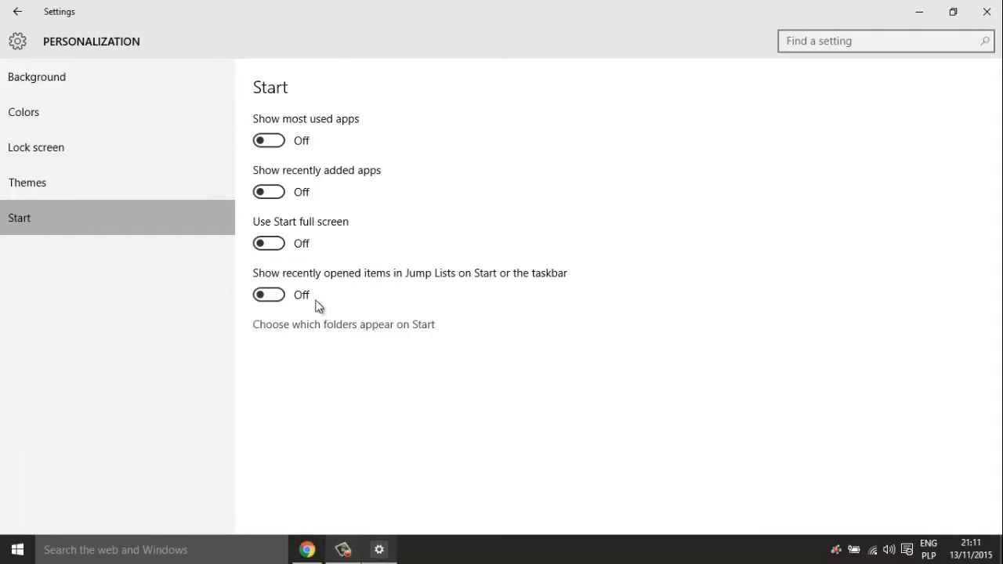
{"action": "left_click", "coordinate": [18, 550]}
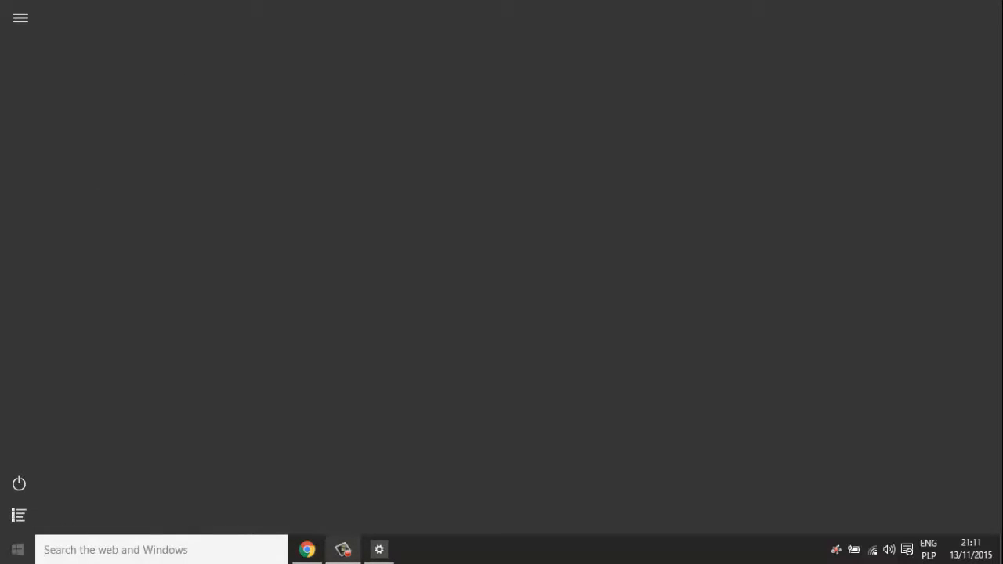
{"action": "left_click", "coordinate": [17, 550]}
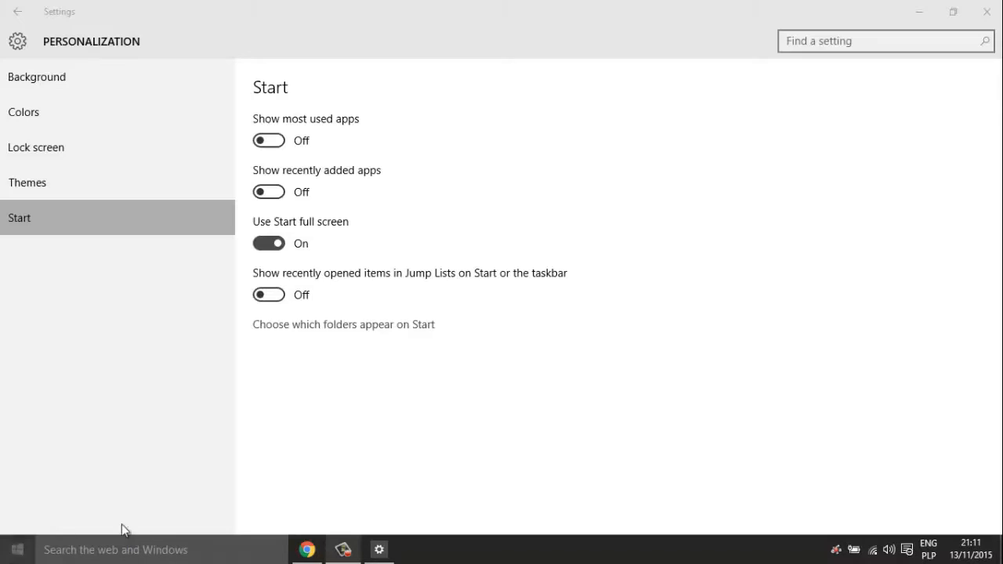
{"action": "left_click", "coordinate": [260, 249]}
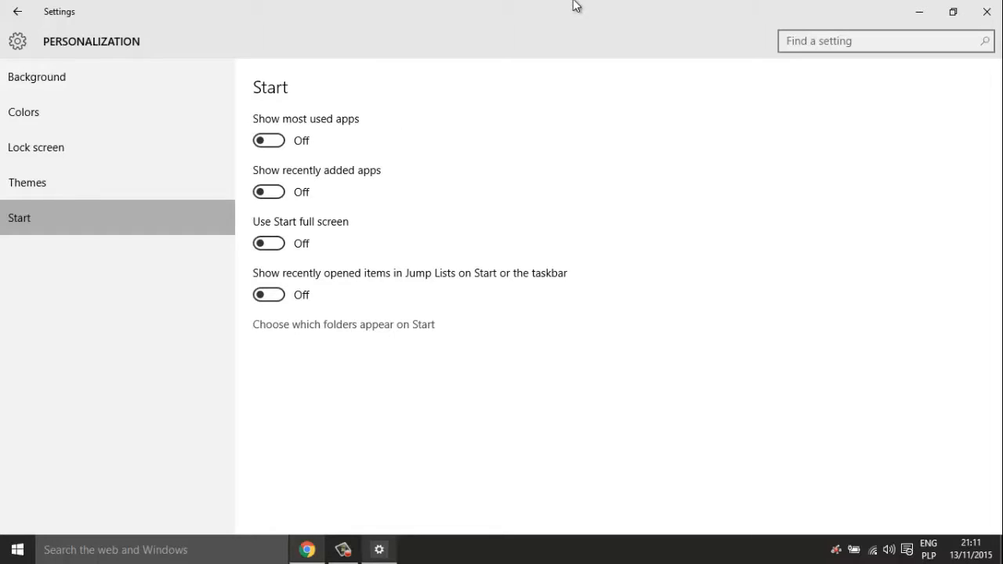
- Close Settings and launch the Services console by searching for 'Services'
{"action": "left_click", "coordinate": [986, 12]}
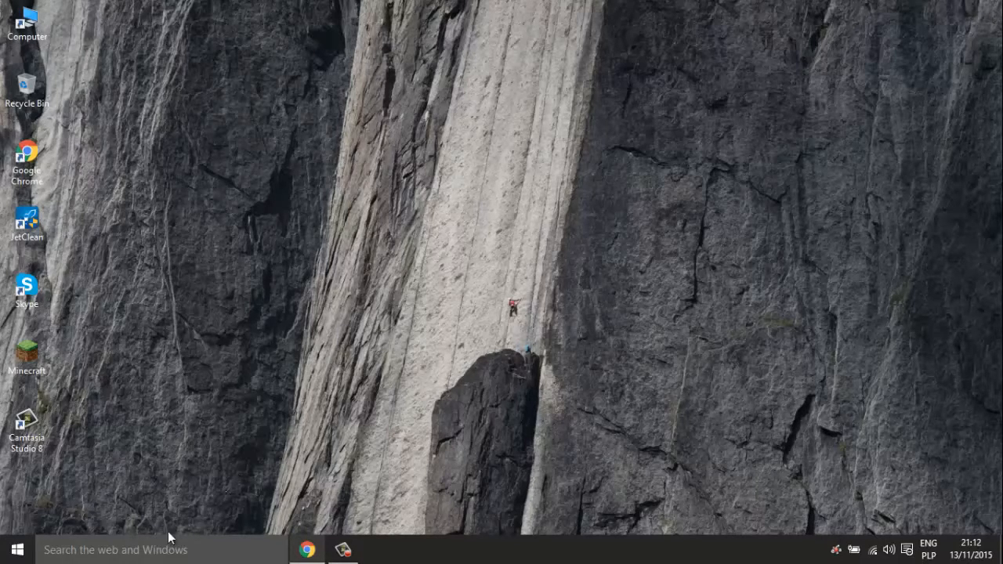
{"action": "left_click", "coordinate": [157, 555]}
{"action": "type", "text": "Serv"}
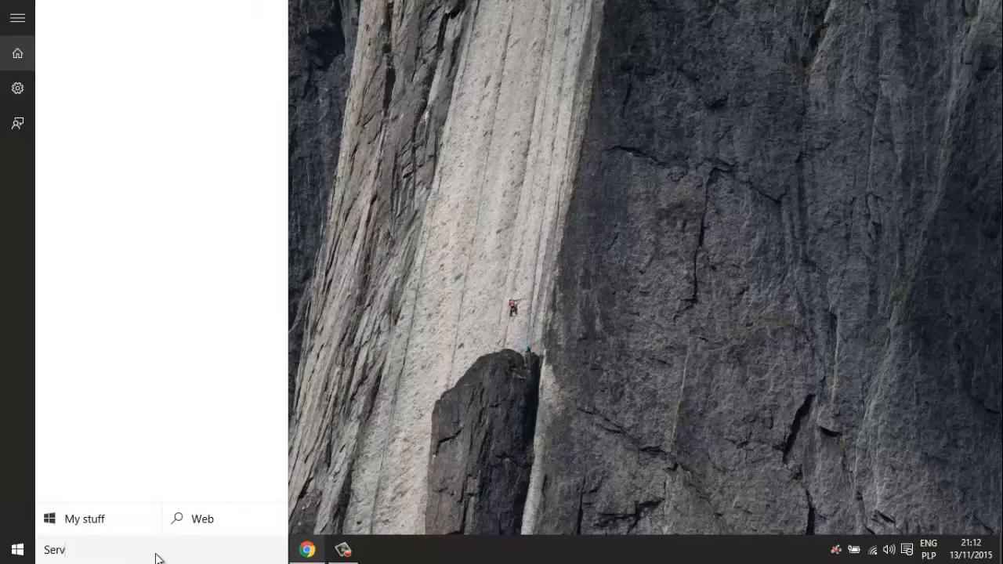
{"action": "type", "text": "ices"}
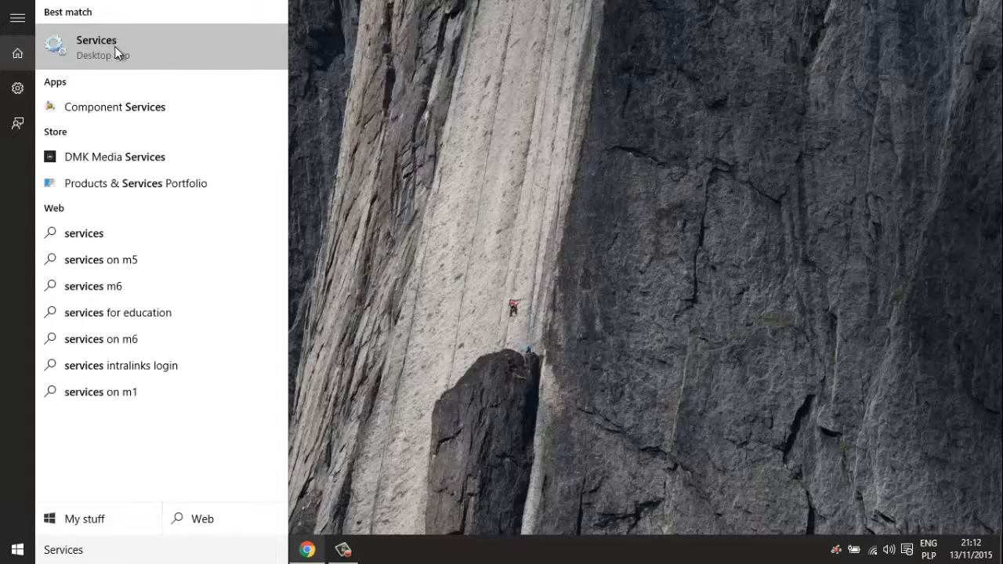
{"action": "left_click", "coordinate": [114, 46]}
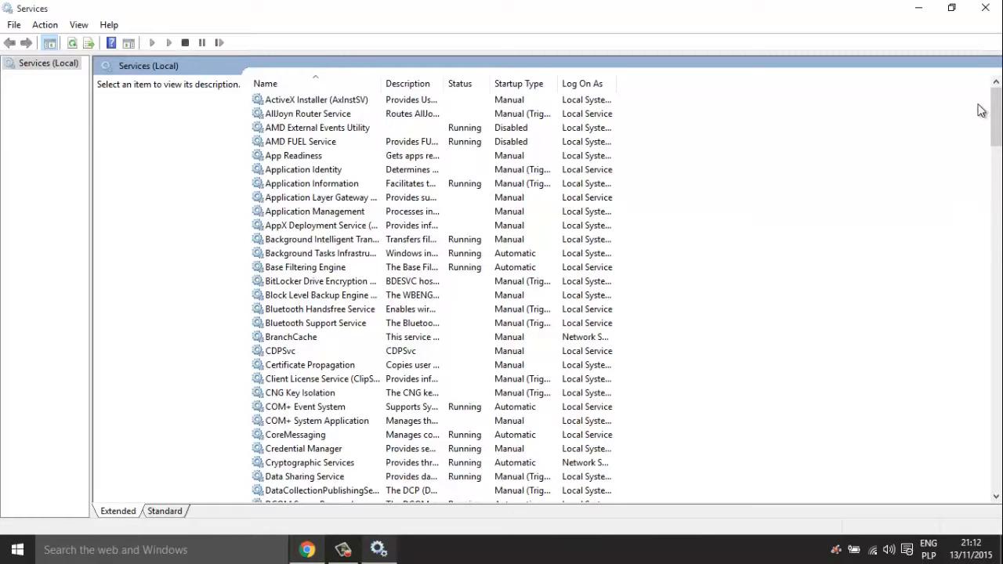
- Scroll to the Xbox Live services and set Xbox Live Auth Manager's startup type to Disabled
{"action": "left_click_drag", "start_coordinate": [996, 120], "coordinate": [991, 494]}
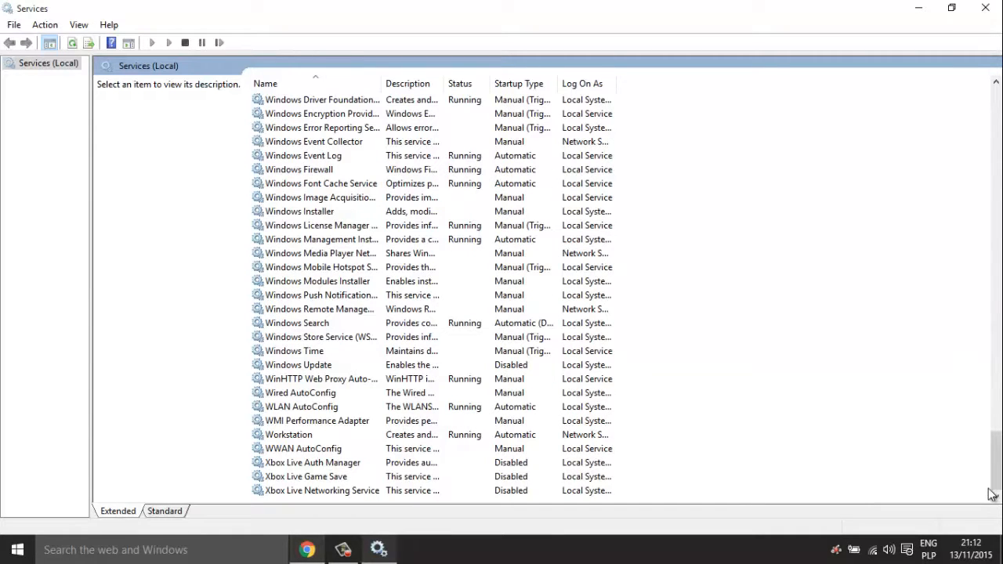
{"action": "left_click", "coordinate": [485, 492]}
{"action": "left_click", "coordinate": [481, 477]}
{"action": "left_click", "coordinate": [481, 463]}
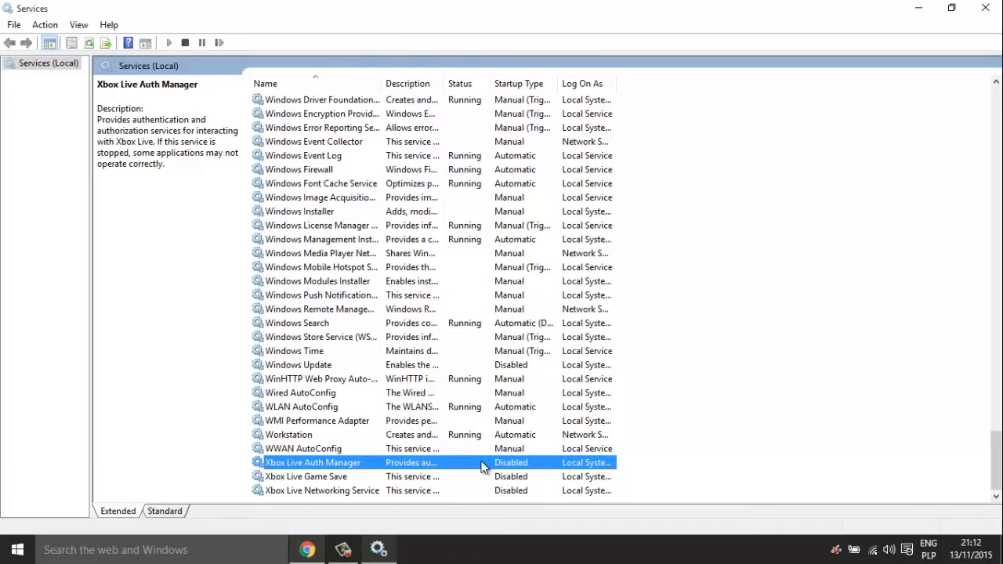
{"action": "double_click", "coordinate": [481, 465]}
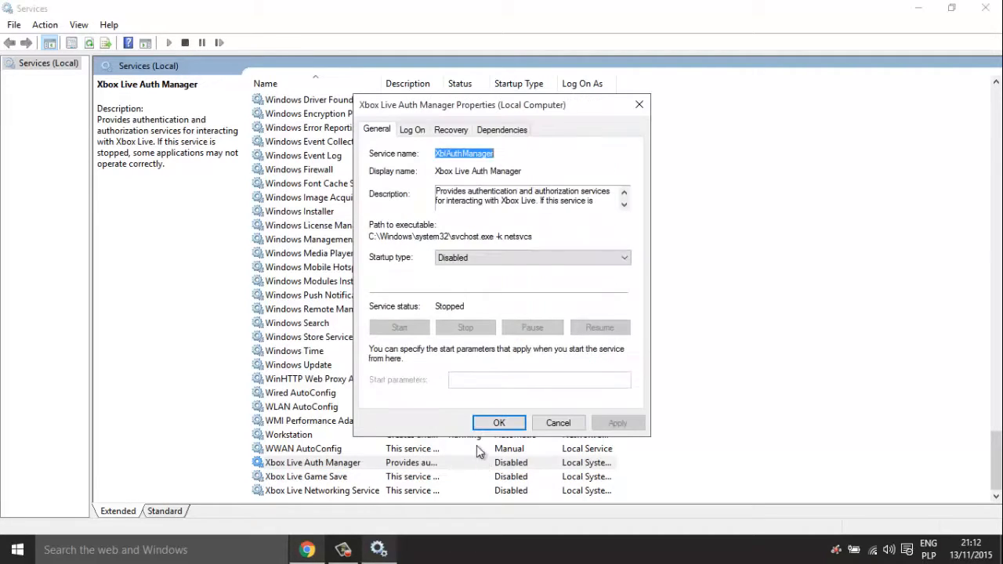
{"action": "left_click", "coordinate": [470, 257]}
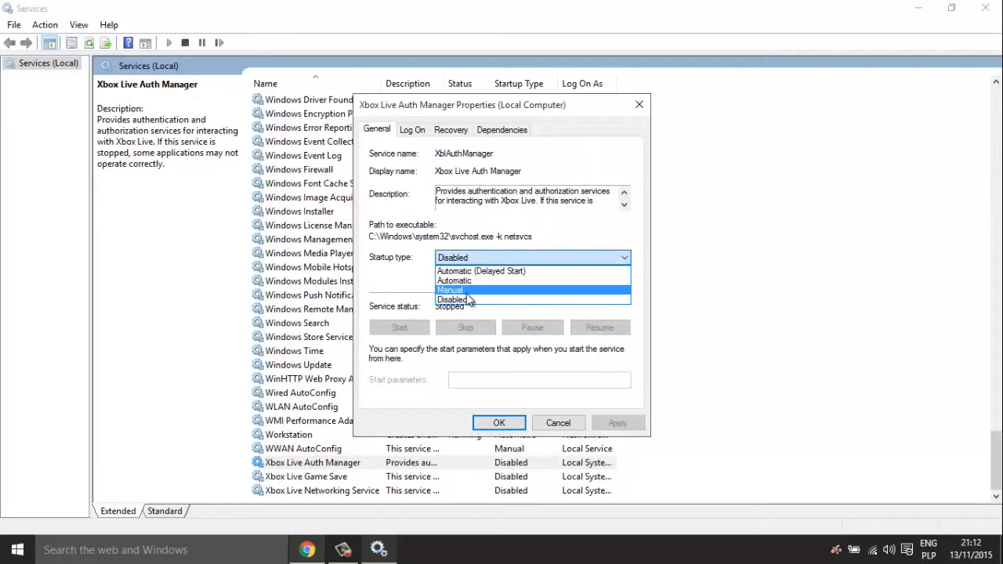
{"action": "left_click", "coordinate": [462, 299]}
{"action": "left_click", "coordinate": [615, 423]}
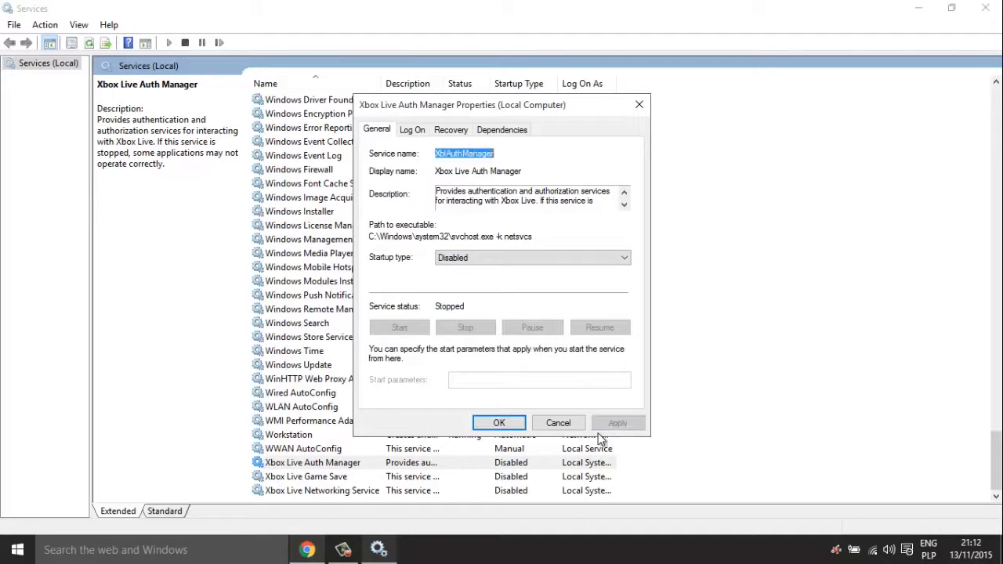
{"action": "left_click", "coordinate": [500, 423]}
- Review the Xbox Live service entries, then scroll up and select dmwappushsvc
{"action": "left_click", "coordinate": [357, 487]}
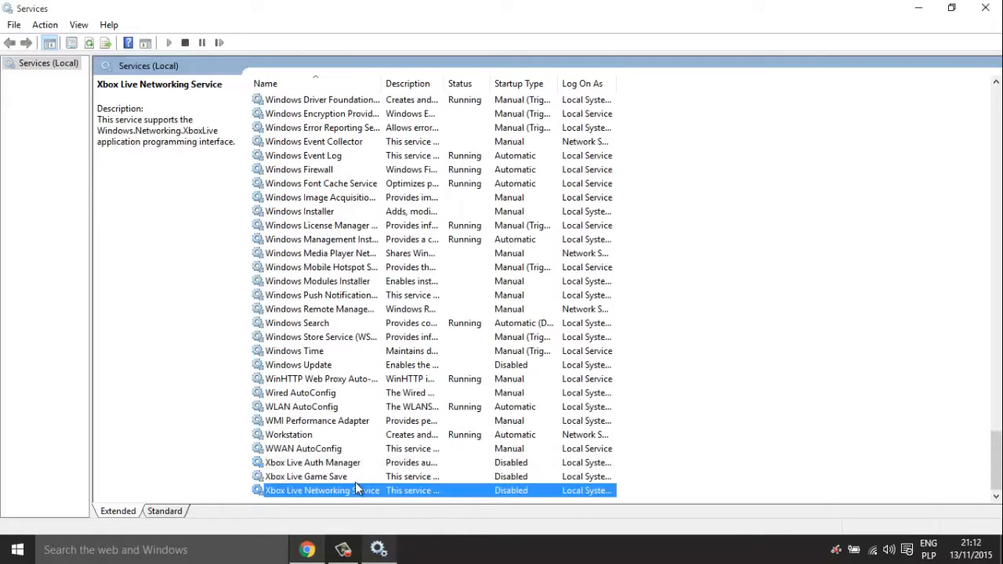
{"action": "left_click", "coordinate": [357, 474]}
{"action": "left_click", "coordinate": [359, 467]}
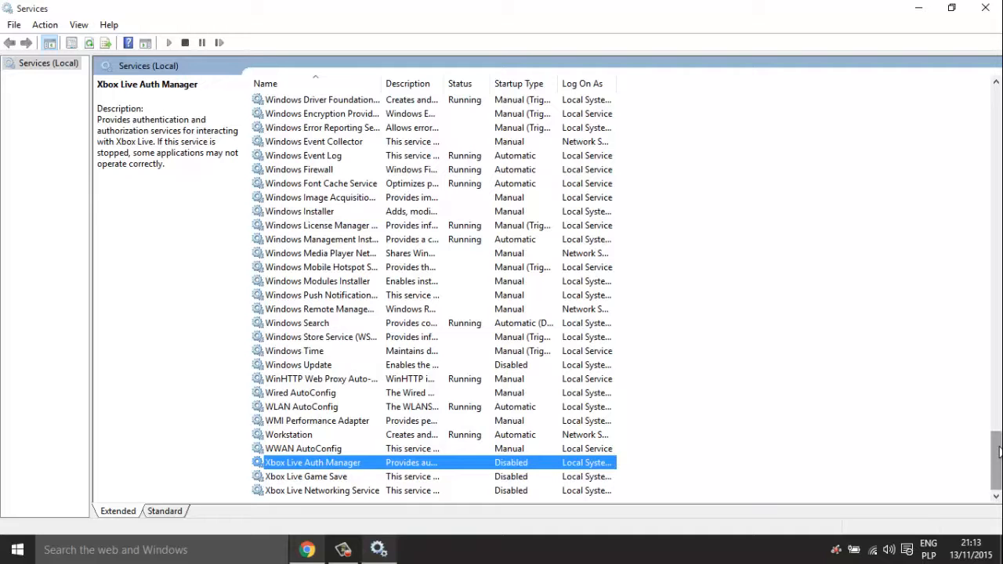
{"action": "left_click_drag", "start_coordinate": [999, 450], "coordinate": [999, 181]}
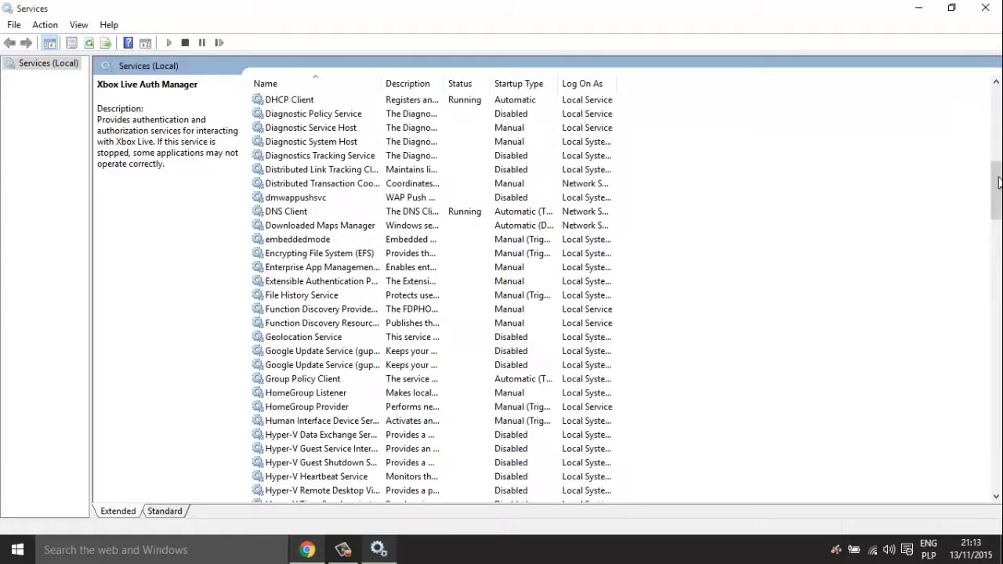
{"action": "left_click", "coordinate": [296, 198]}
- Set dmwappushsvc's startup type to Disabled, apply it and close its properties
{"action": "double_click", "coordinate": [325, 200]}
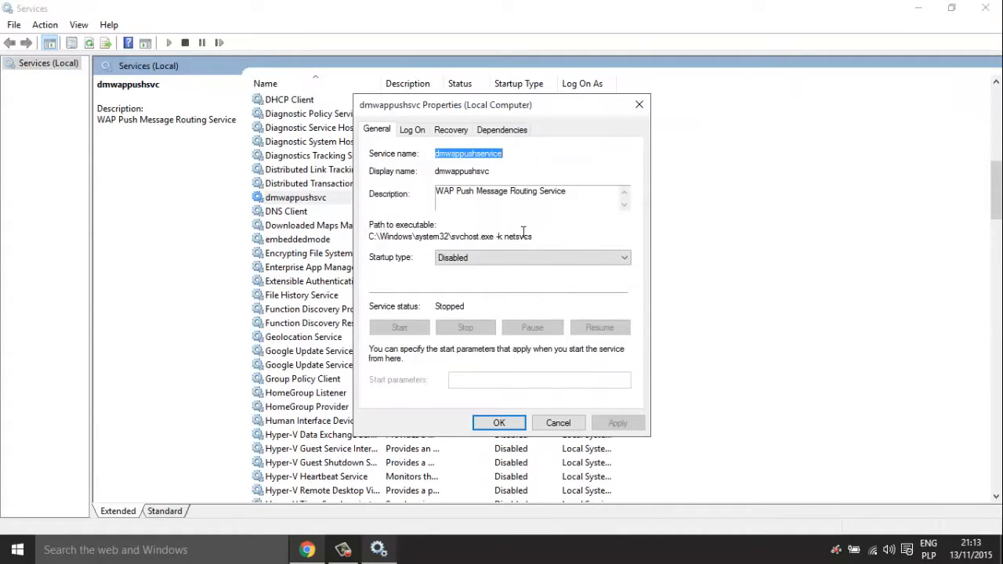
{"action": "left_click", "coordinate": [525, 257]}
{"action": "left_click", "coordinate": [506, 304]}
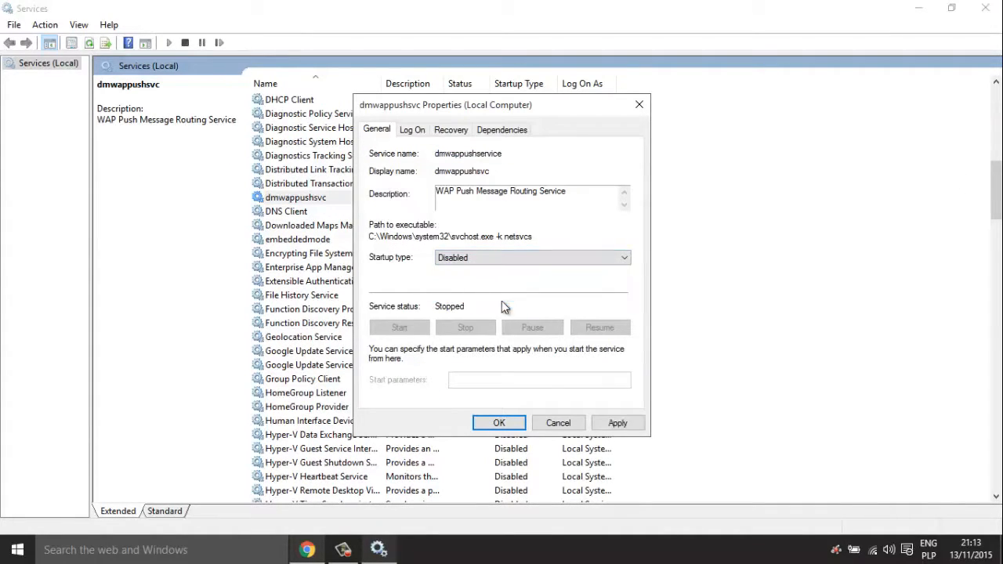
{"action": "left_click", "coordinate": [616, 424]}
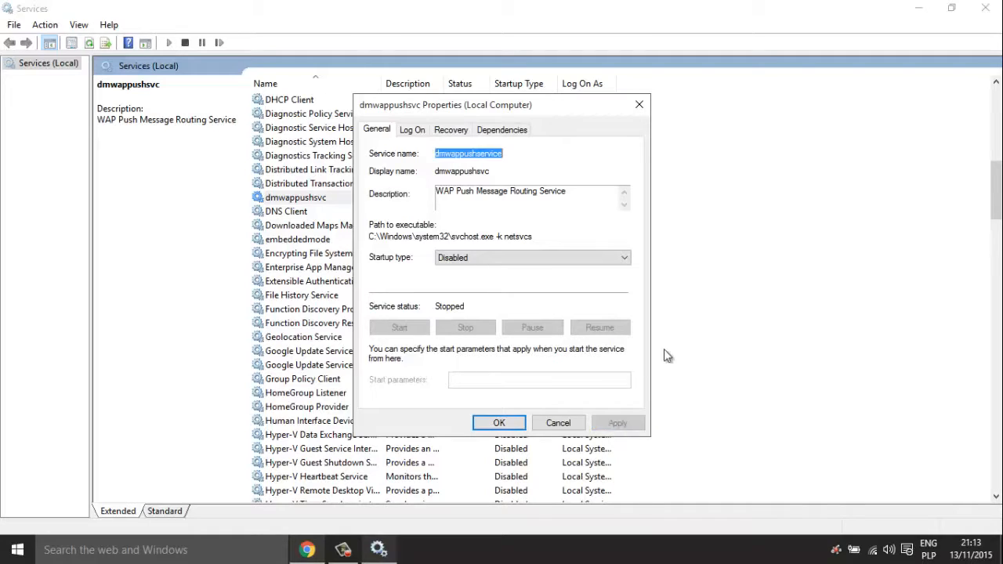
{"action": "left_click", "coordinate": [484, 427]}
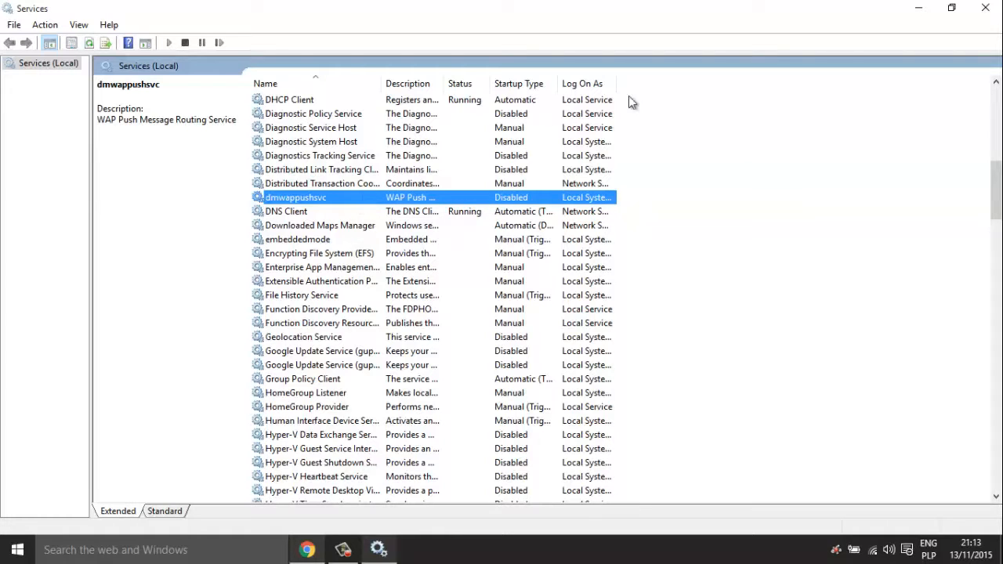
- Scroll the services list and open the Diagnostics Tracking Service properties
{"action": "left_click_drag", "start_coordinate": [998, 207], "coordinate": [999, 179]}
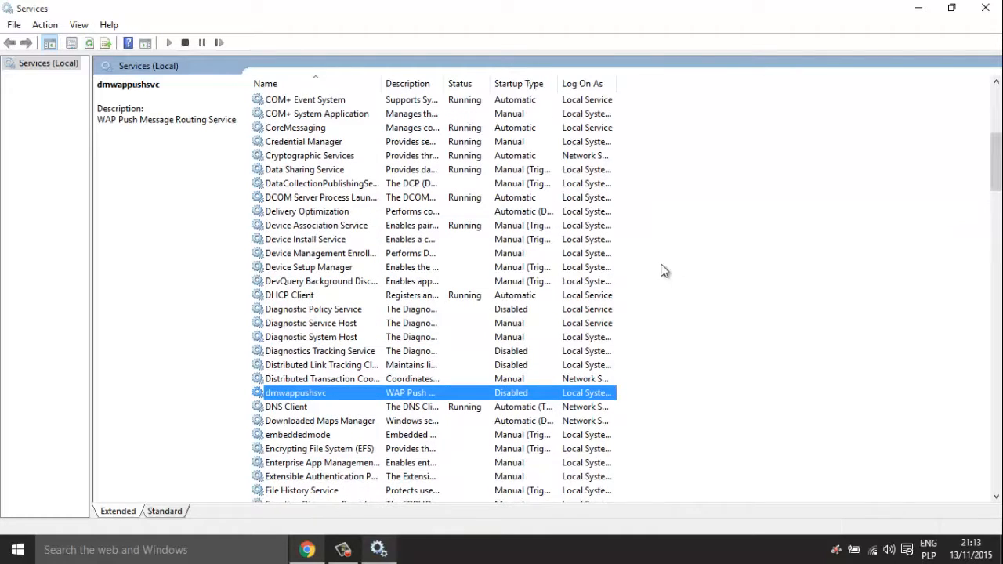
{"action": "double_click", "coordinate": [348, 352]}
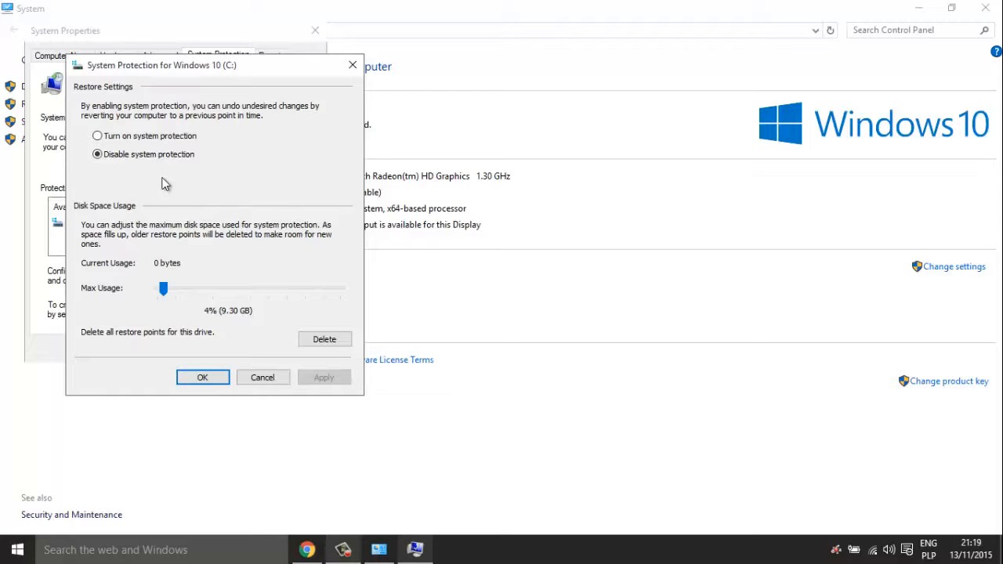
- Keep system protection for drive C disabled and confirm the setting
{"action": "left_click", "coordinate": [97, 136]}
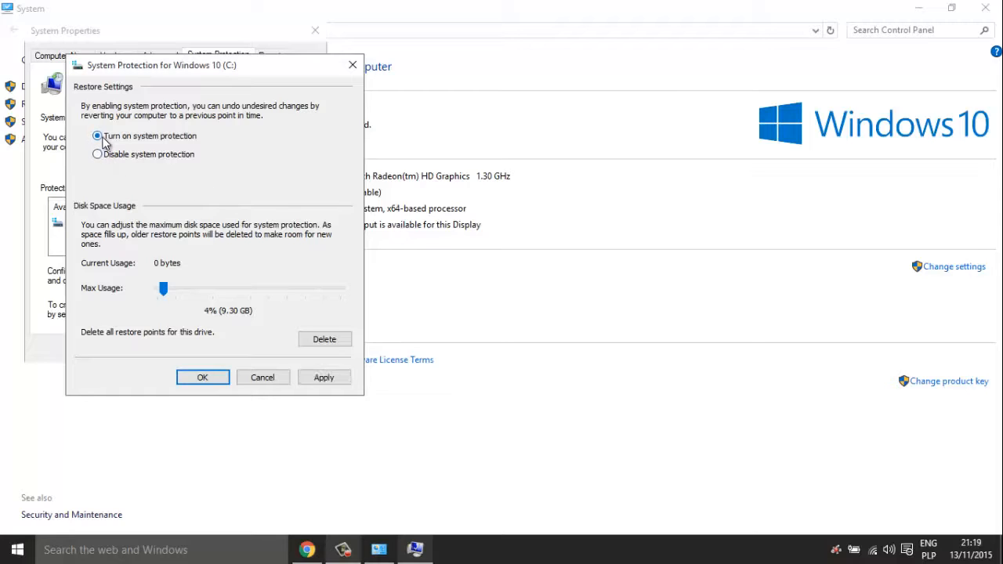
{"action": "left_click", "coordinate": [98, 154]}
{"action": "left_click", "coordinate": [203, 378]}
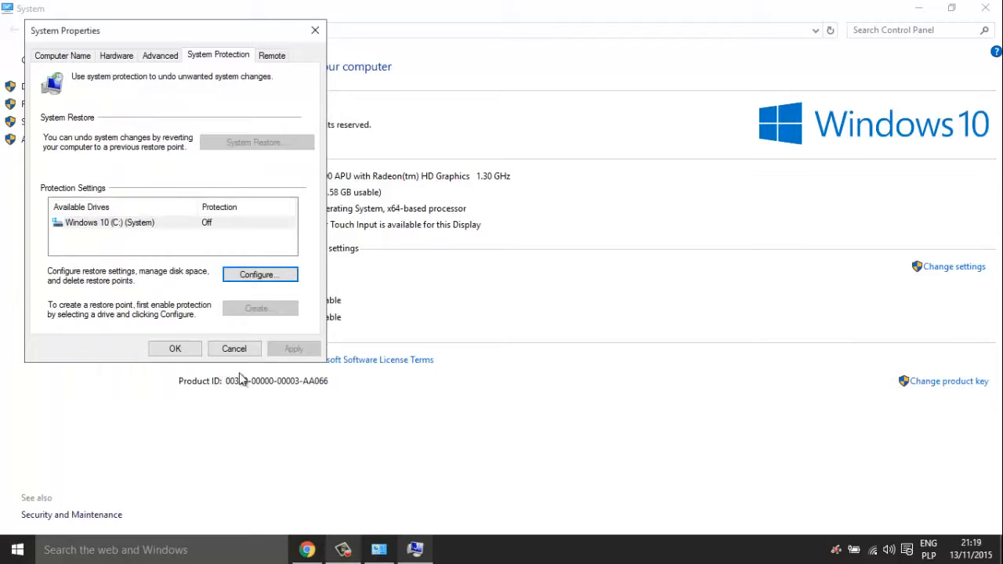
- Allow this computer to be controlled remotely under Remote Assistance, then close System Properties
{"action": "left_click", "coordinate": [278, 60]}
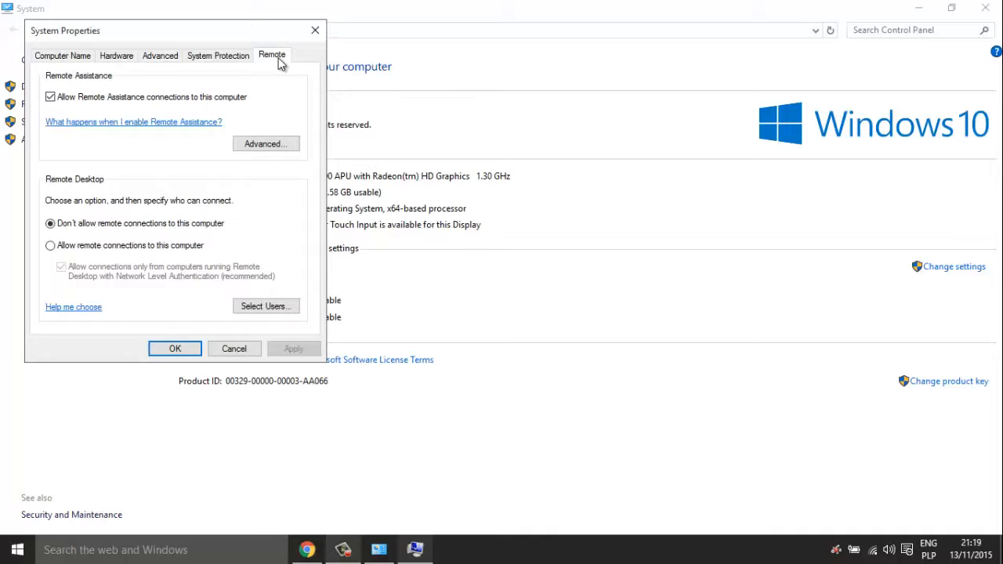
{"action": "left_click", "coordinate": [279, 143]}
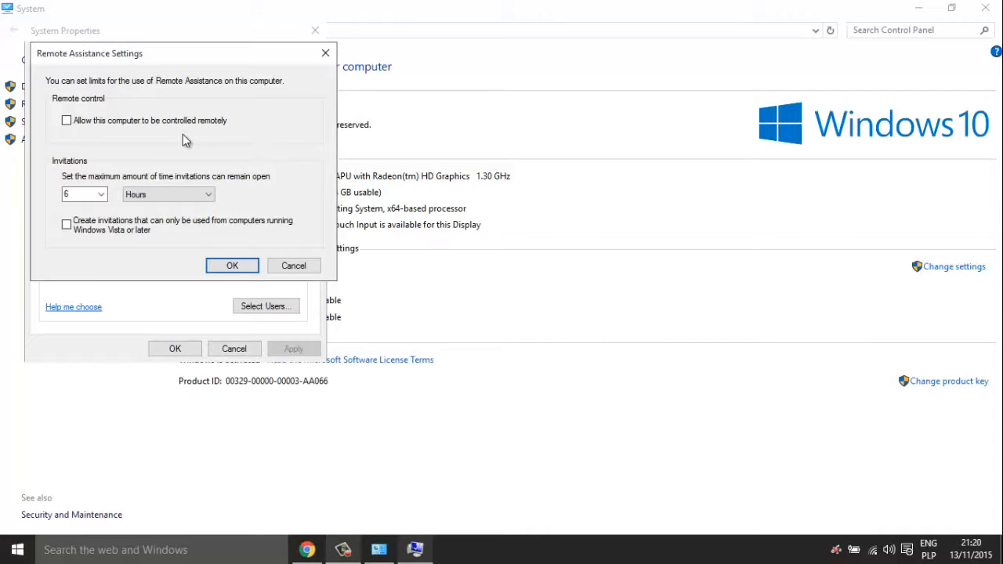
{"action": "left_click", "coordinate": [78, 124]}
{"action": "left_click", "coordinate": [232, 266]}
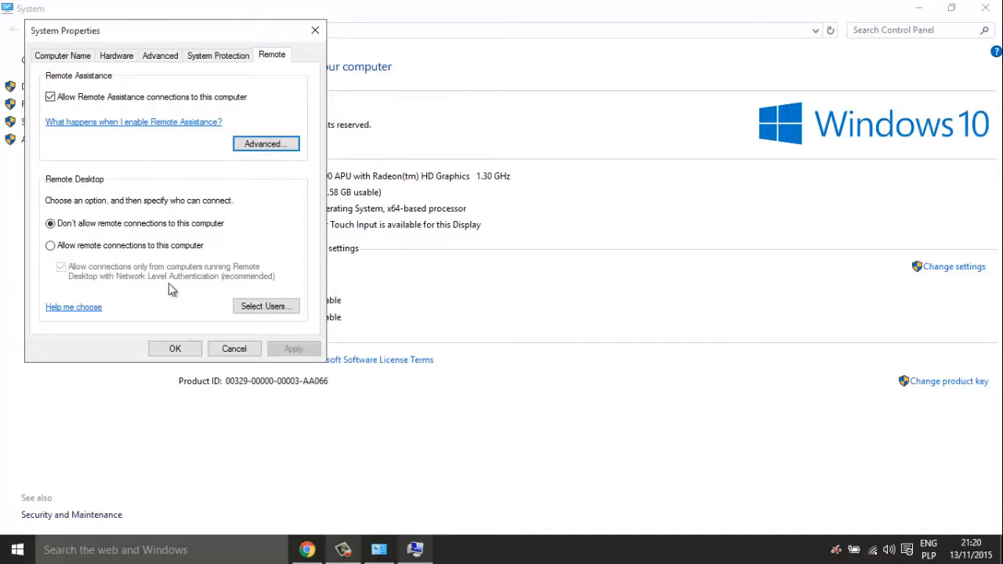
{"action": "left_click", "coordinate": [174, 349]}
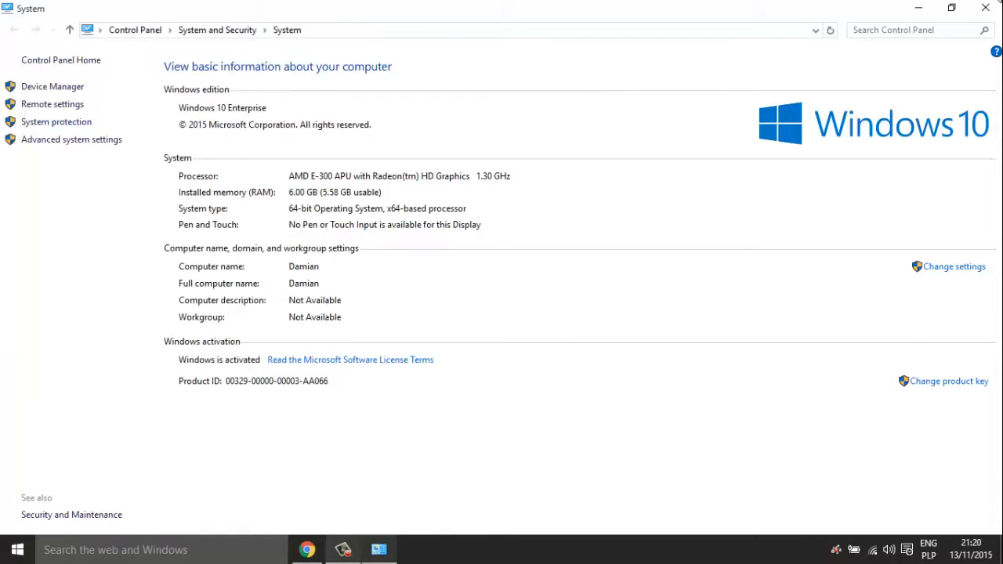
- Close the System Control Panel window
{"action": "left_click", "coordinate": [985, 8]}
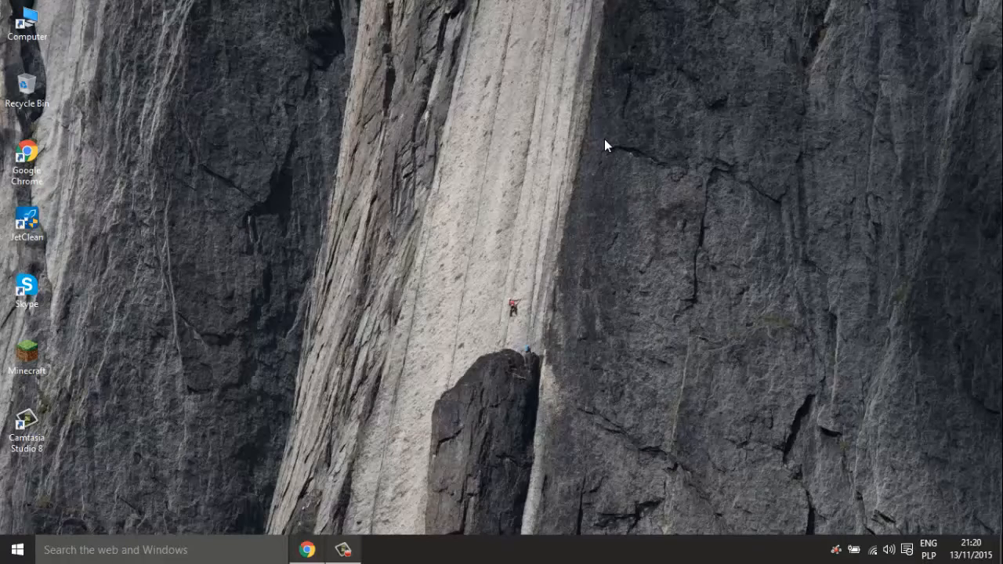
- Reach Power Options via Settings > System > Power & sleep > Additional power settings
{"action": "key", "text": "super+i"}
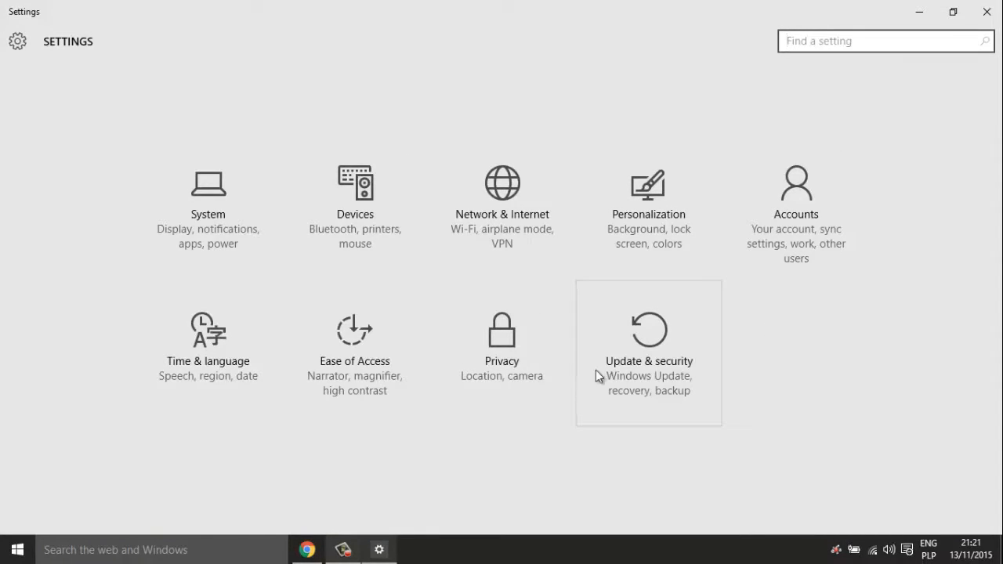
{"action": "left_click", "coordinate": [212, 252]}
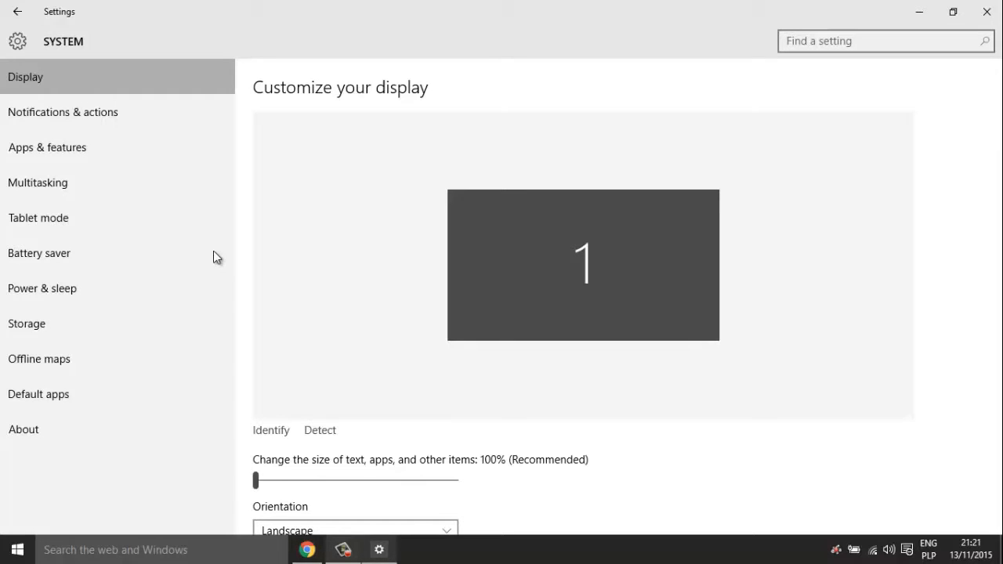
{"action": "left_click", "coordinate": [133, 121]}
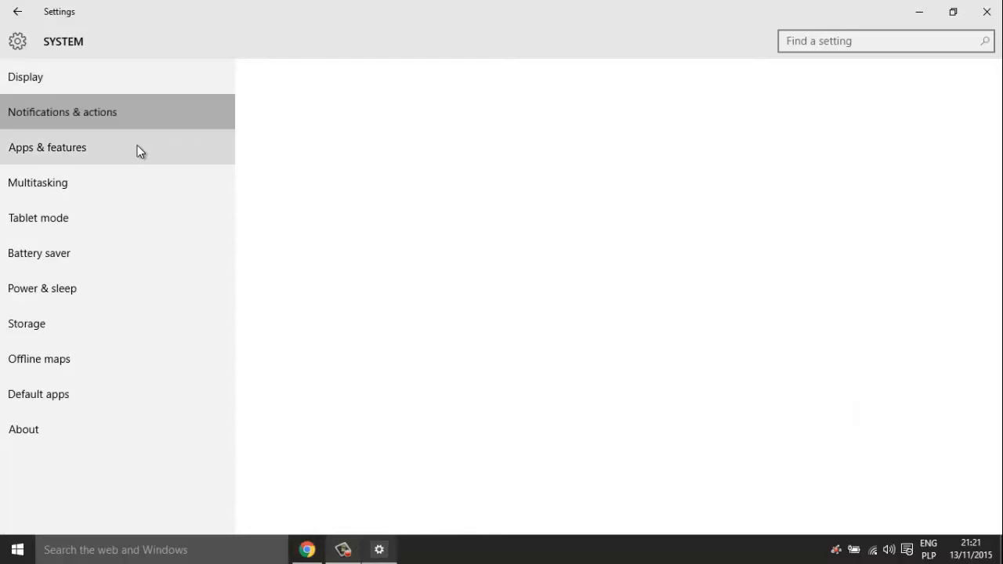
{"action": "left_click", "coordinate": [72, 251]}
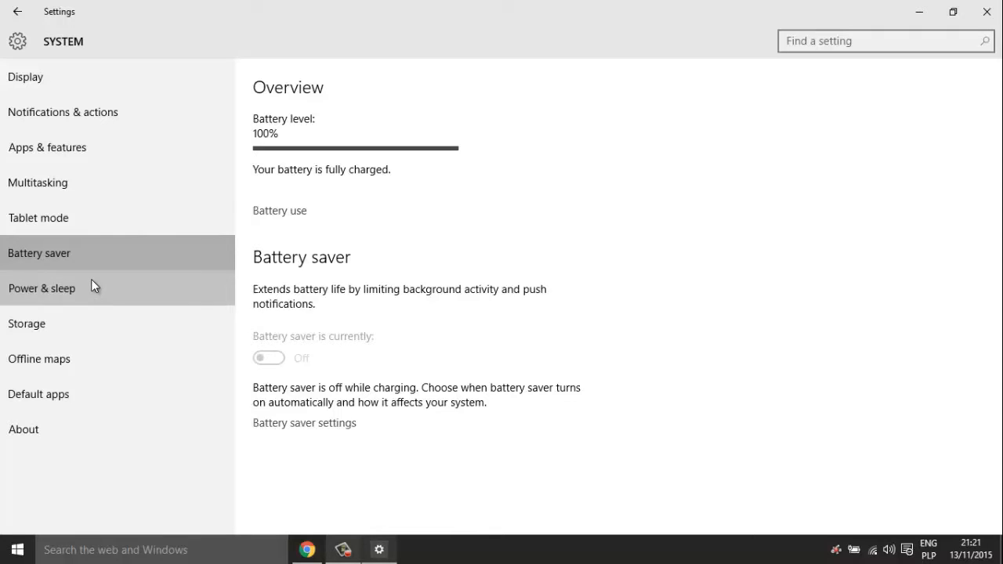
{"action": "left_click", "coordinate": [91, 283]}
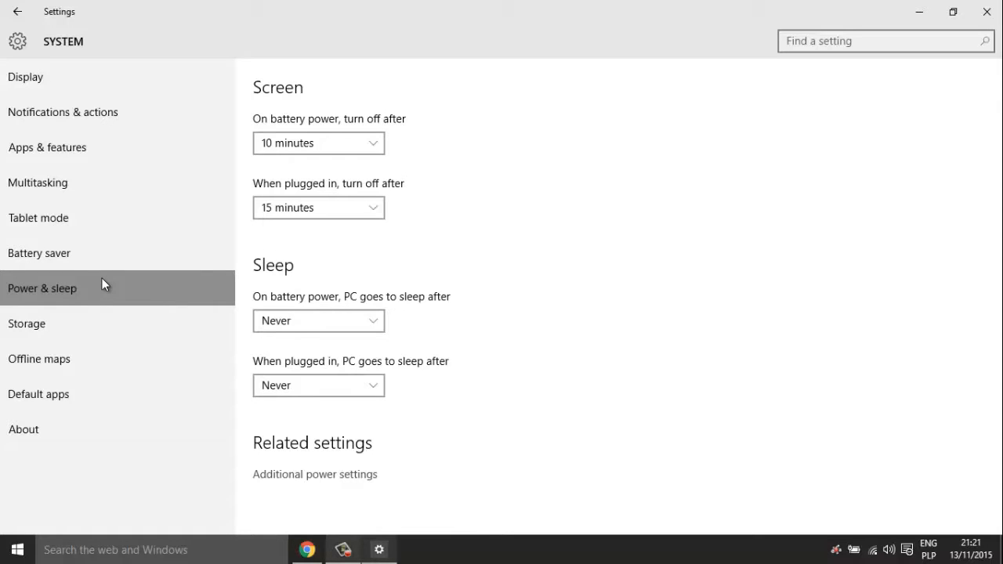
{"action": "left_click", "coordinate": [332, 476]}
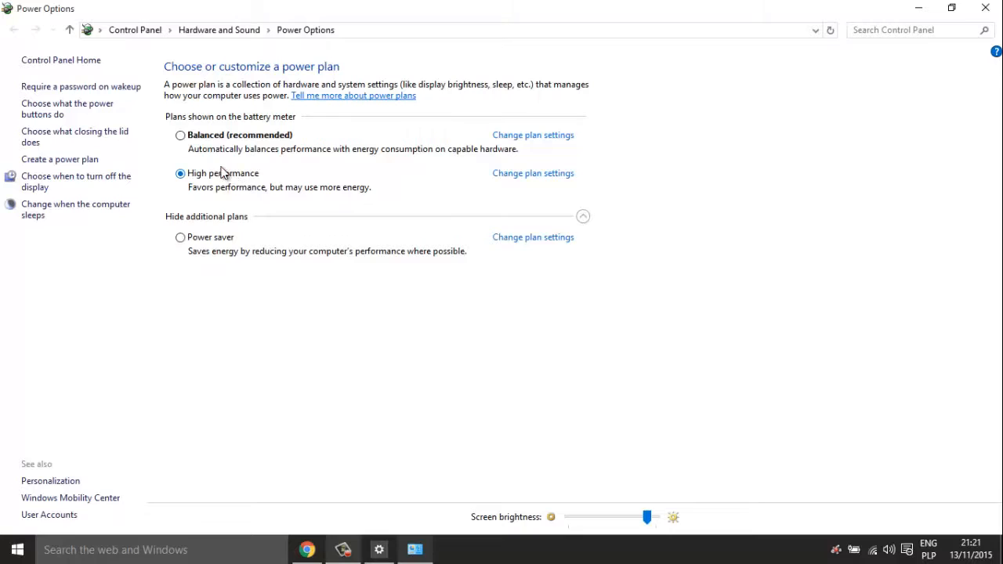
- Switch to Balanced, then back to High performance, hide extra plans and close Power Options
{"action": "left_click", "coordinate": [205, 139]}
{"action": "left_click", "coordinate": [584, 218]}
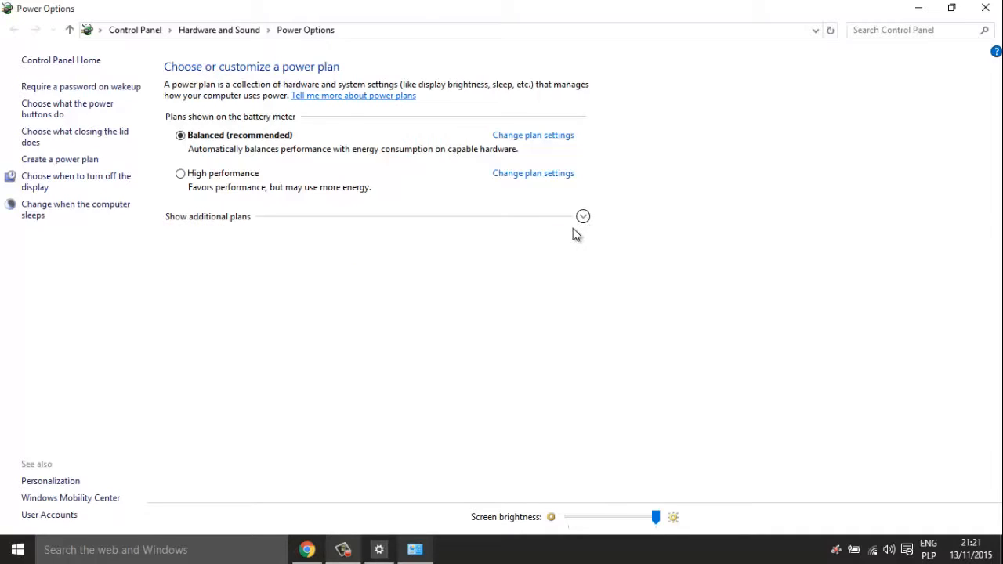
{"action": "left_click", "coordinate": [194, 174]}
{"action": "left_click", "coordinate": [990, 9]}
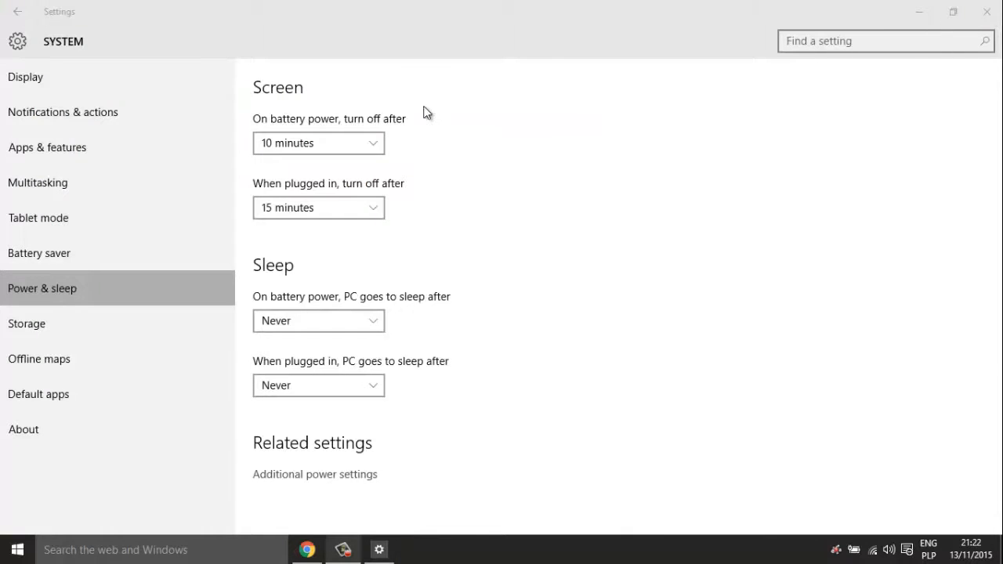
- Close Settings, reopen it by searching 'Settings', and enter the System category
{"action": "left_click", "coordinate": [17, 12]}
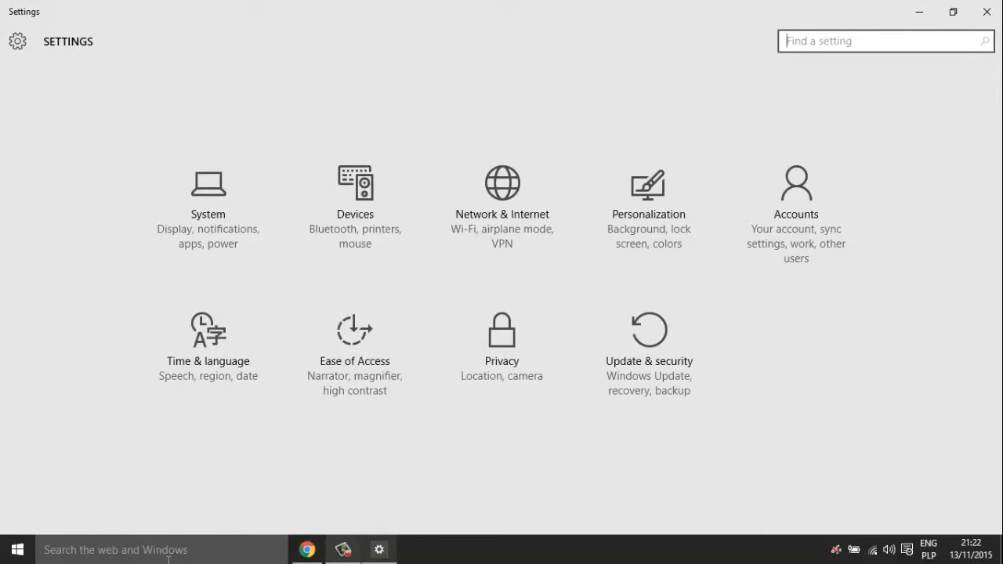
{"action": "left_click", "coordinate": [986, 12]}
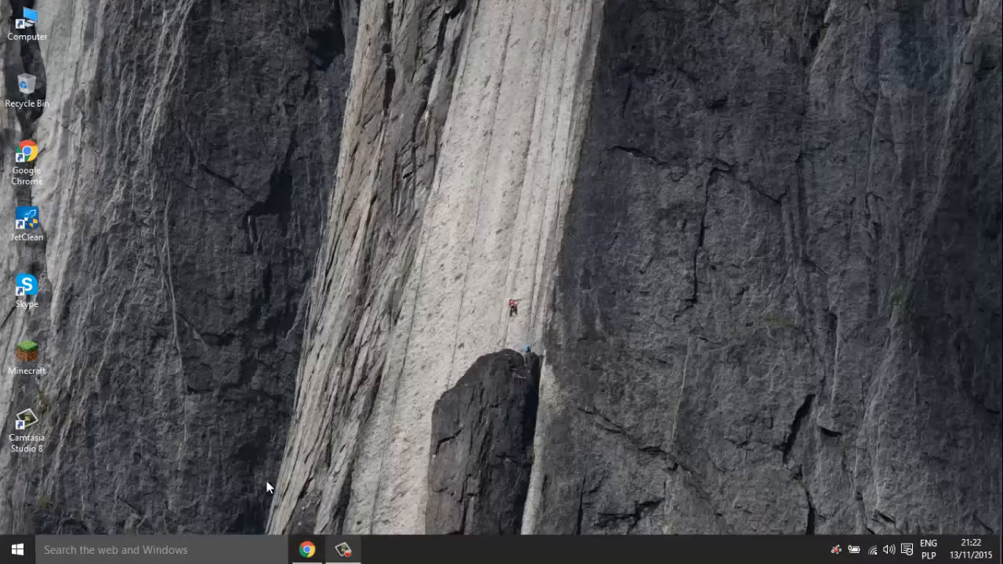
{"action": "left_click", "coordinate": [202, 550]}
{"action": "type", "text": "Settings"}
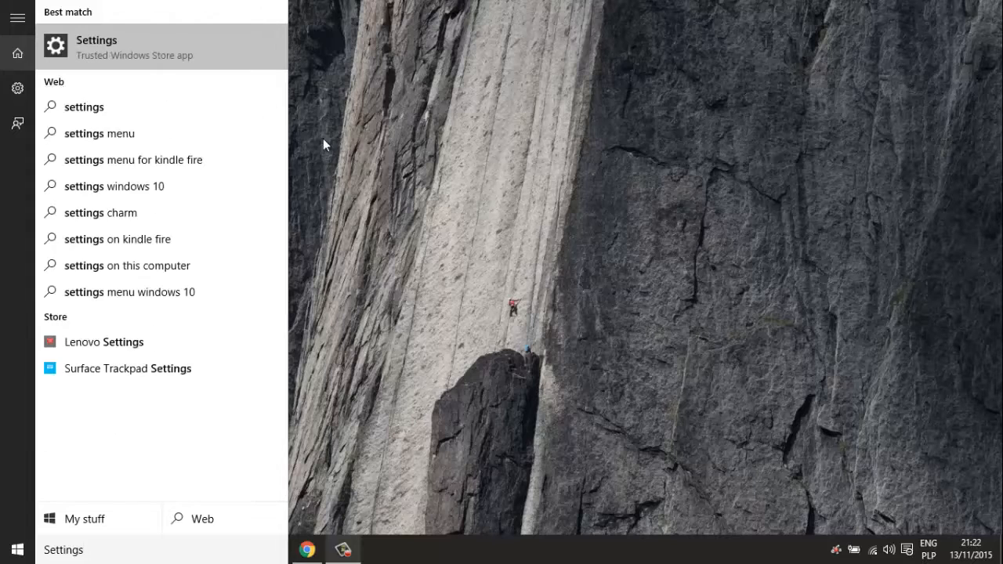
{"action": "left_click", "coordinate": [172, 54]}
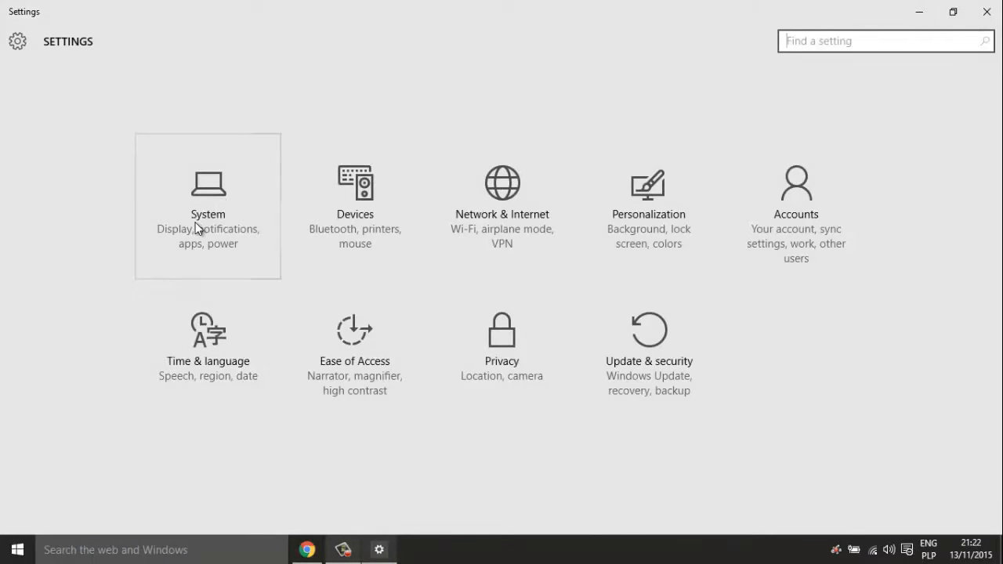
{"action": "left_click", "coordinate": [197, 227]}
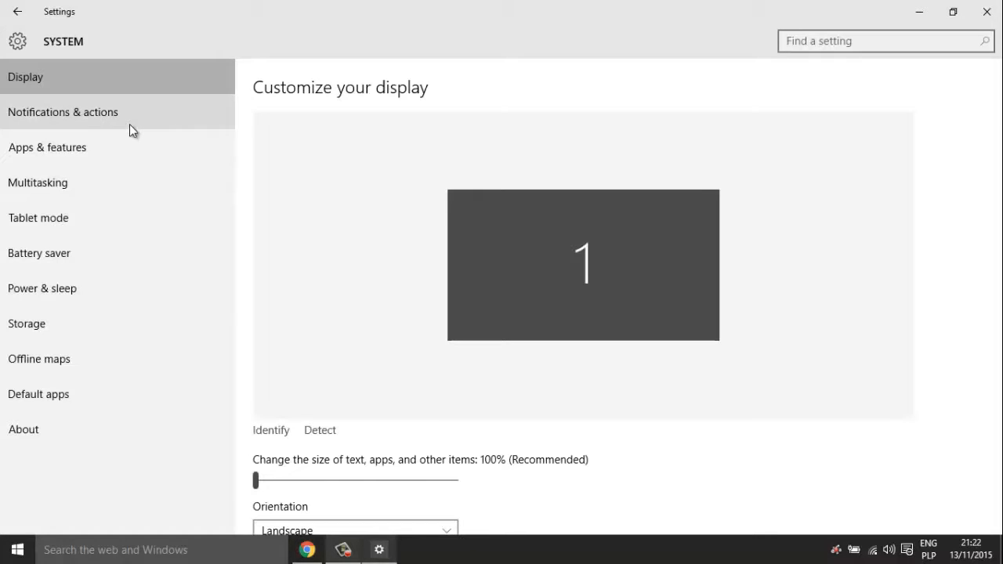
- Browse Notifications, Apps & features, Multitasking, Tablet mode, Battery saver, Power, Storage, Offline maps and Default apps
{"action": "left_click", "coordinate": [130, 125]}
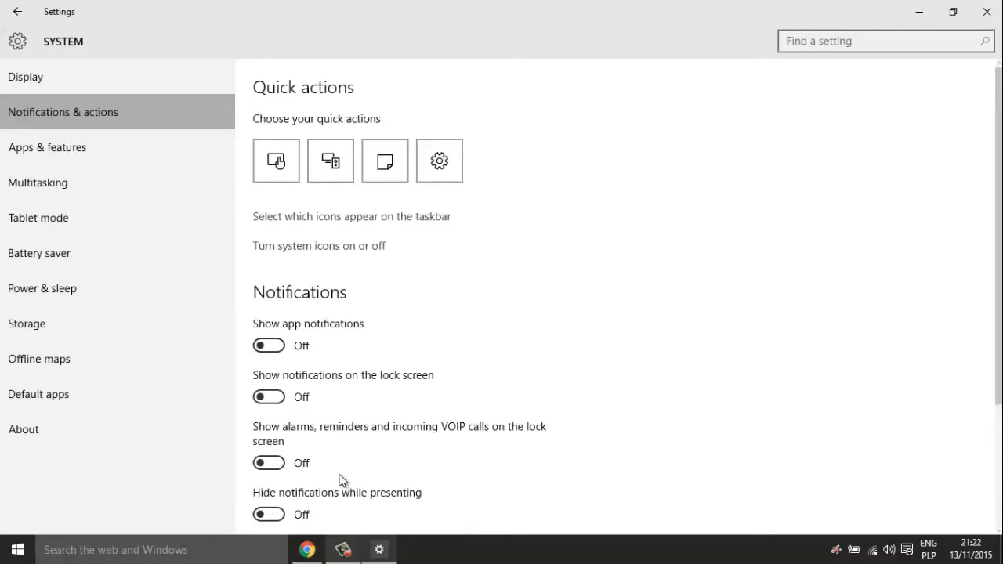
{"action": "scroll", "coordinate": [701, 399], "scroll_direction": "down", "scroll_amount": 2}
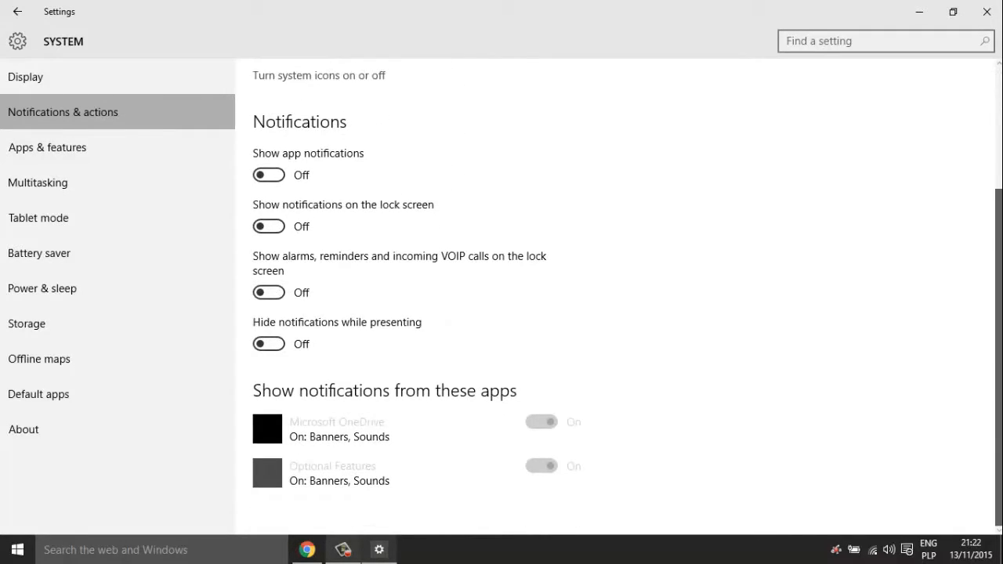
{"action": "left_click", "coordinate": [128, 157]}
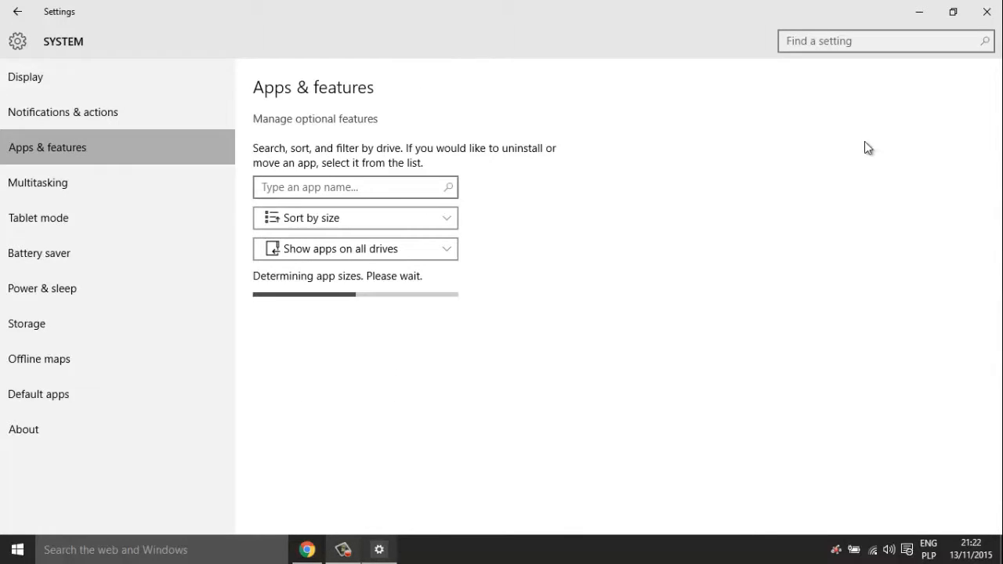
{"action": "left_click", "coordinate": [186, 182]}
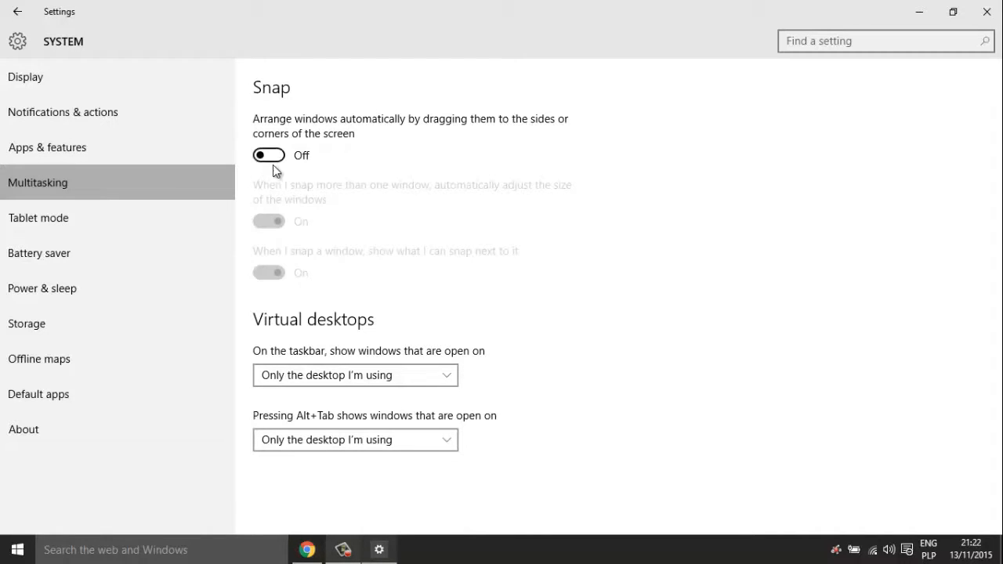
{"action": "left_click", "coordinate": [85, 227]}
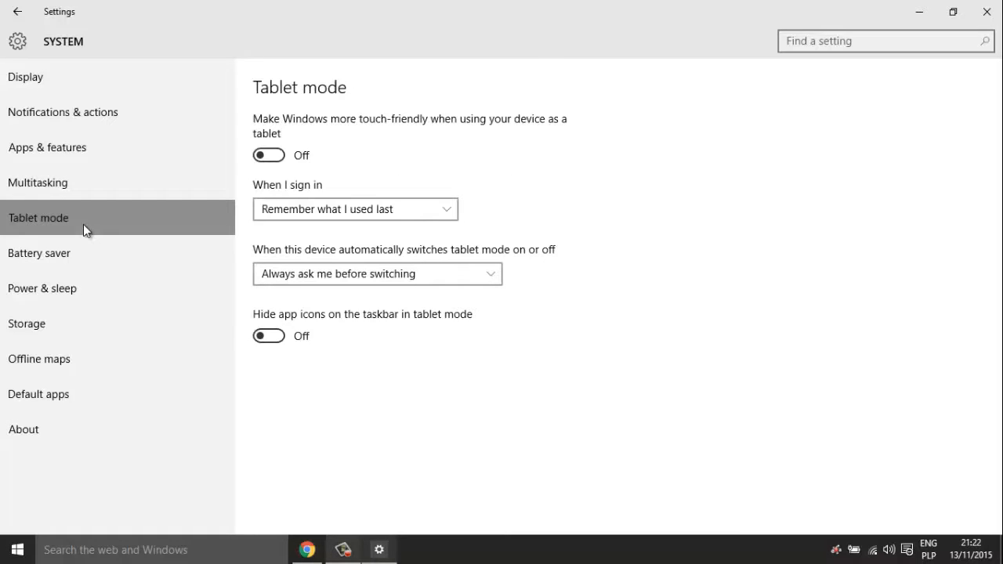
{"action": "left_click", "coordinate": [67, 262]}
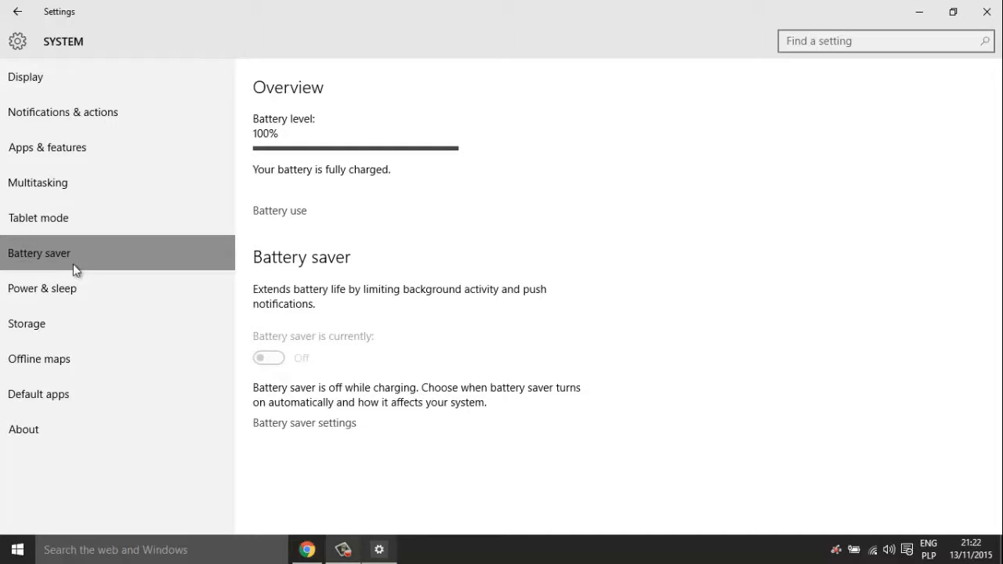
{"action": "left_click", "coordinate": [129, 300]}
{"action": "left_click", "coordinate": [140, 322]}
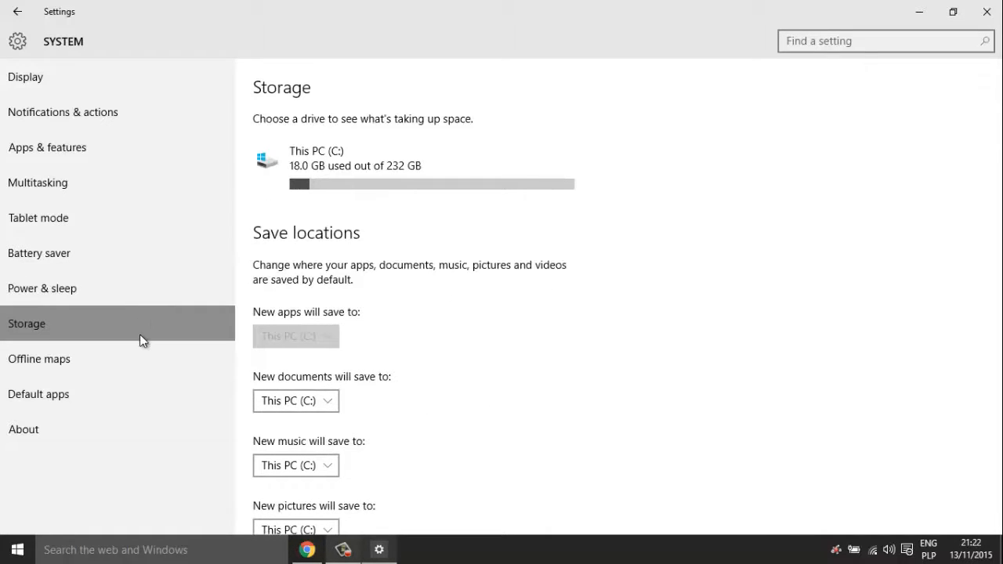
{"action": "left_click", "coordinate": [139, 358]}
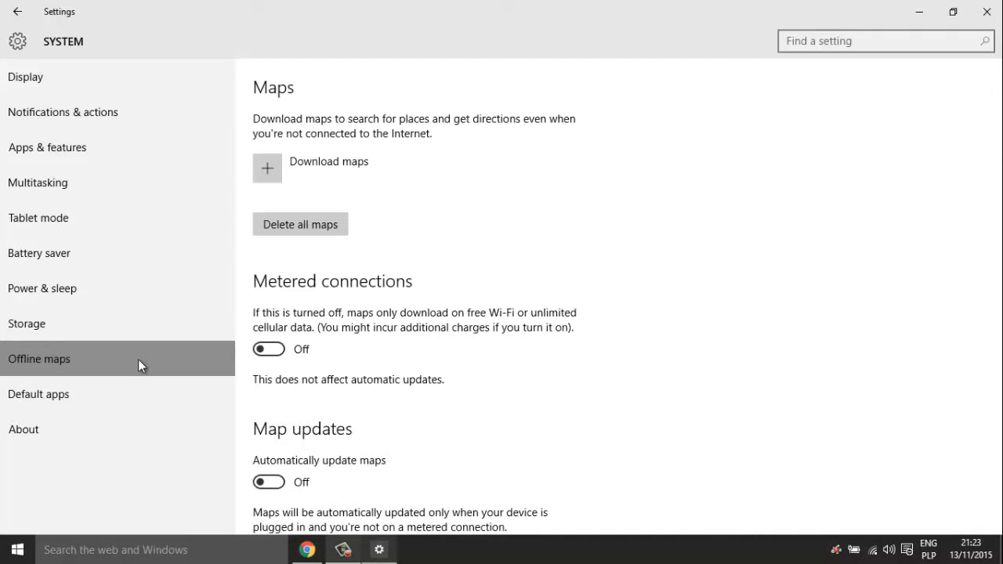
{"action": "left_click", "coordinate": [70, 379]}
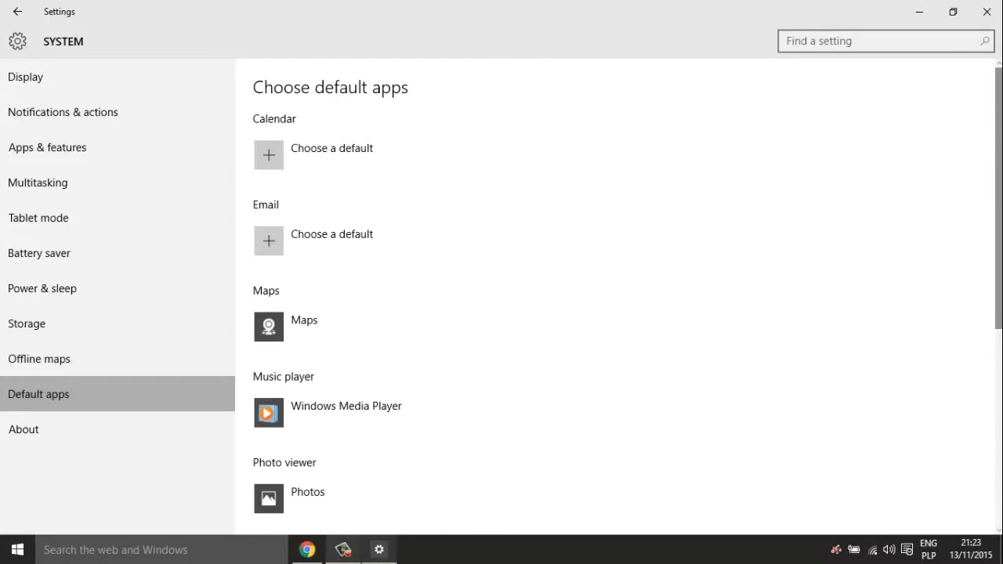
- Check the Music player and Photo viewer pickers, keeping Windows Media Player and Photos
{"action": "scroll", "coordinate": [477, 320], "scroll_direction": "down", "scroll_amount": 2}
{"action": "scroll", "coordinate": [615, 296], "scroll_direction": "down", "scroll_amount": 1}
{"action": "scroll", "coordinate": [615, 296], "scroll_direction": "up", "scroll_amount": 3}
{"action": "scroll", "coordinate": [833, 232], "scroll_direction": "down", "scroll_amount": 2}
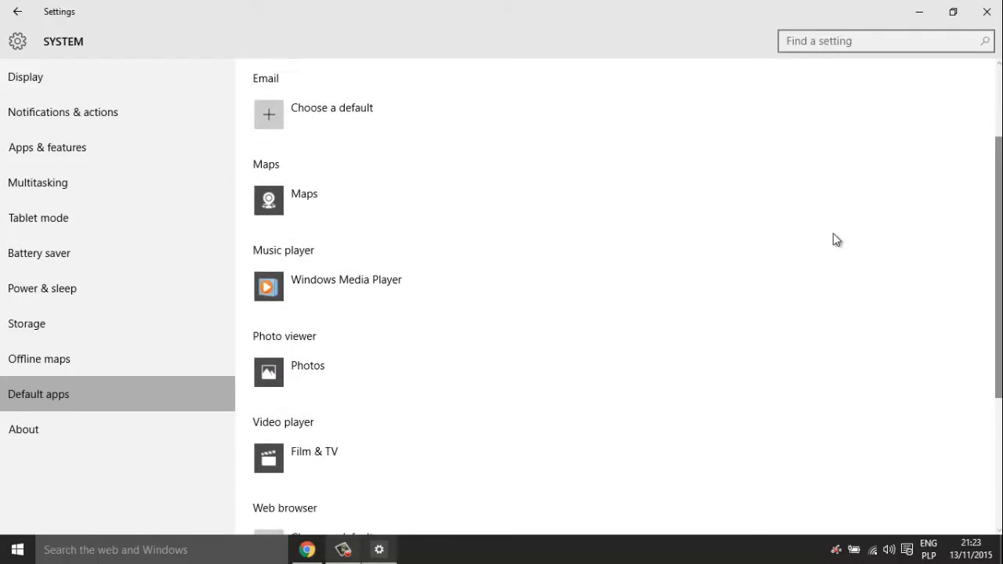
{"action": "left_click", "coordinate": [261, 292]}
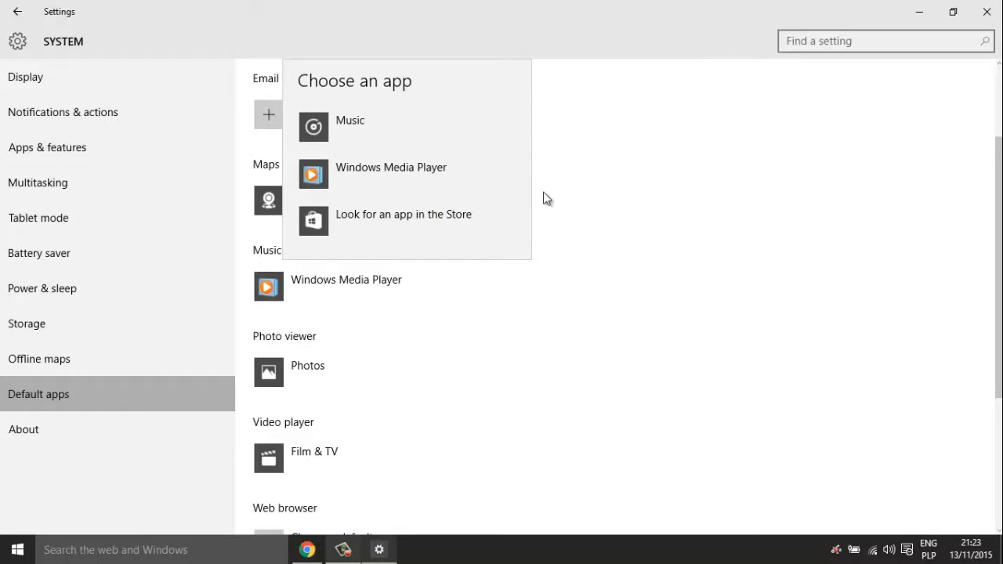
{"action": "left_click", "coordinate": [724, 212]}
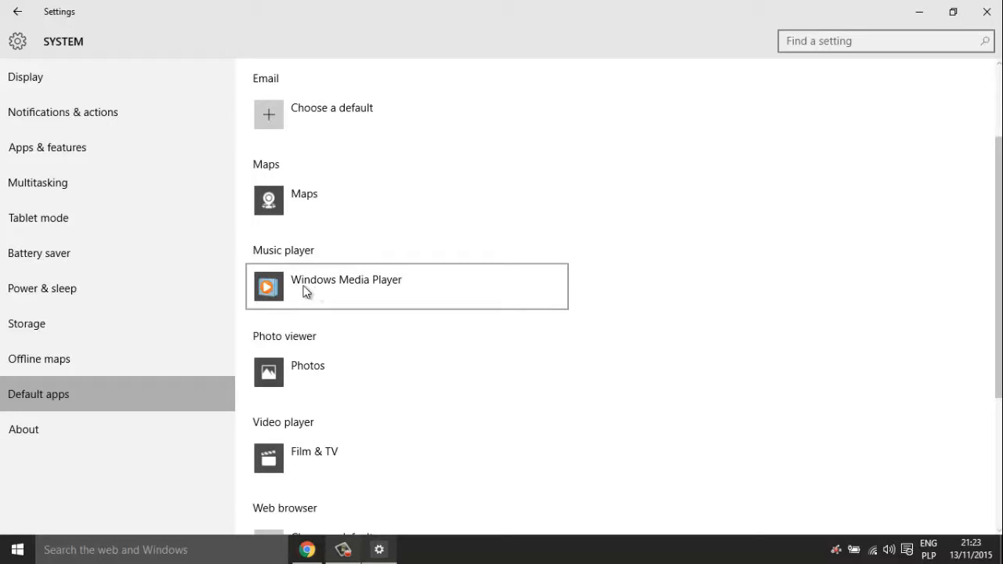
{"action": "left_click", "coordinate": [435, 376]}
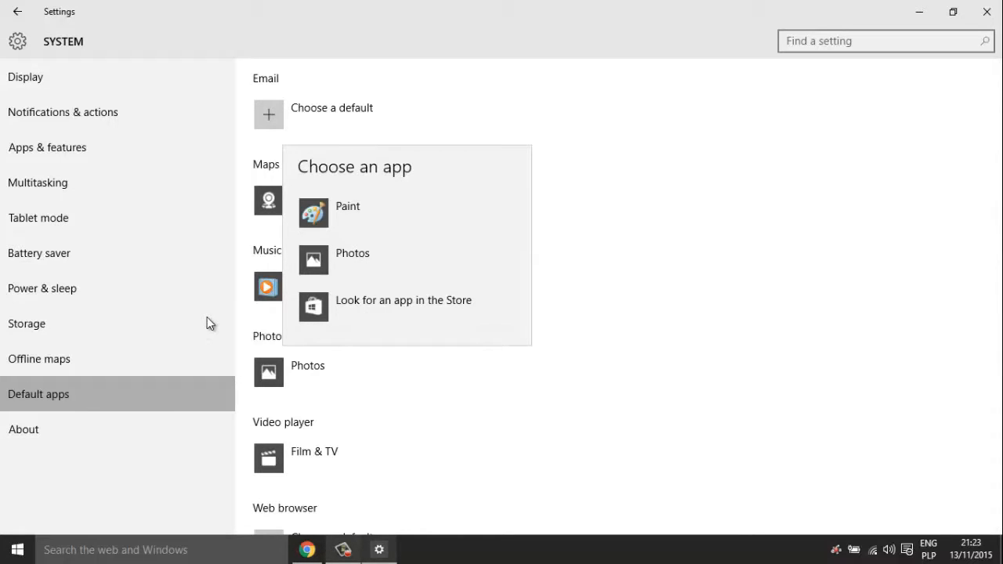
{"action": "left_click", "coordinate": [871, 354]}
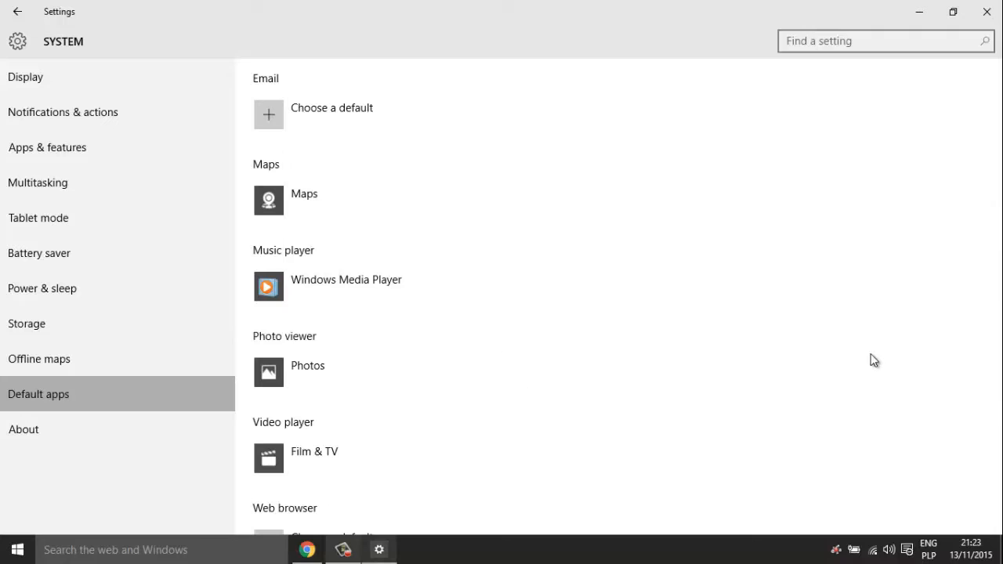
- View the About page, then close Settings
{"action": "left_click_drag", "start_coordinate": [1001, 290], "coordinate": [1001, 419]}
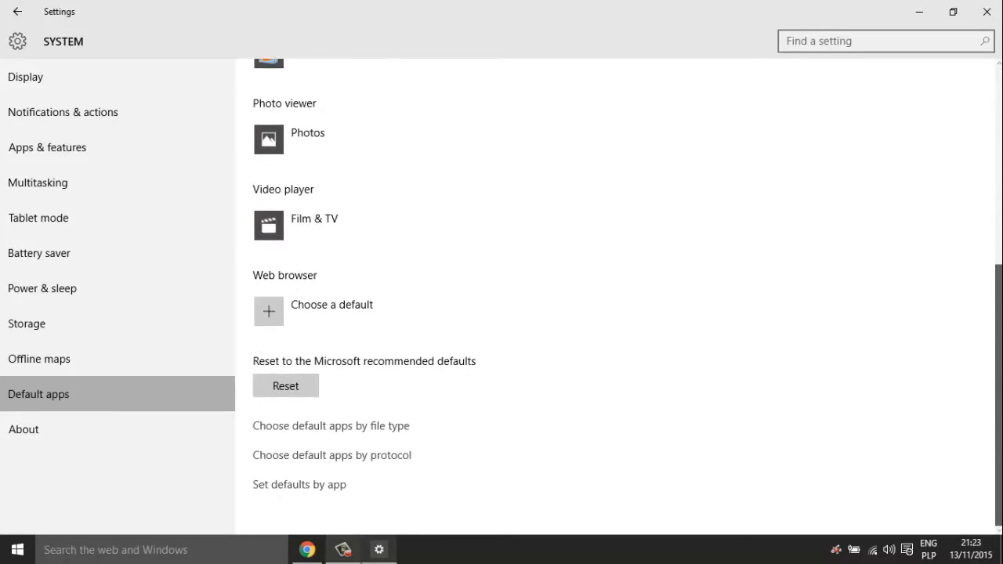
{"action": "left_click", "coordinate": [35, 446]}
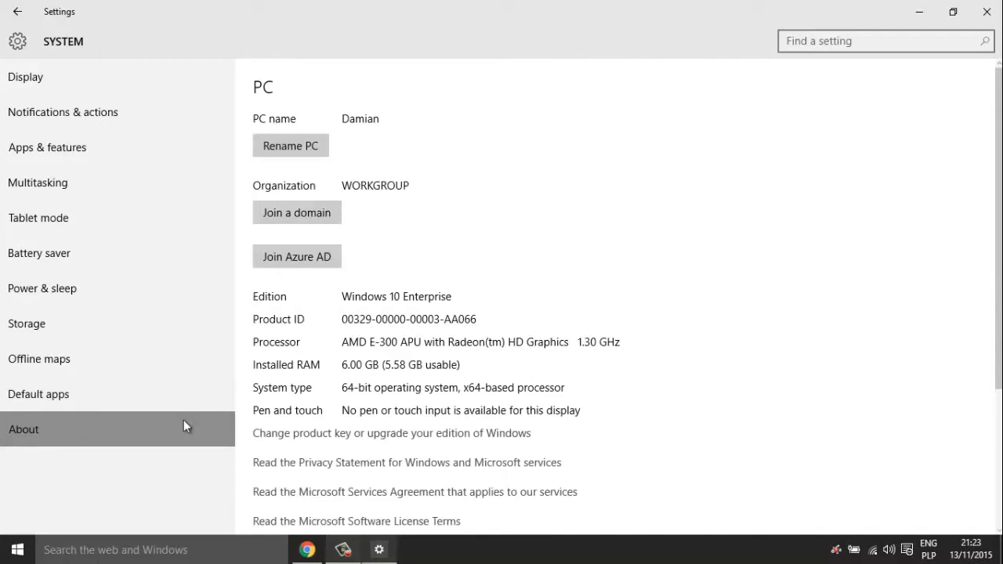
{"action": "left_click", "coordinate": [994, 17]}
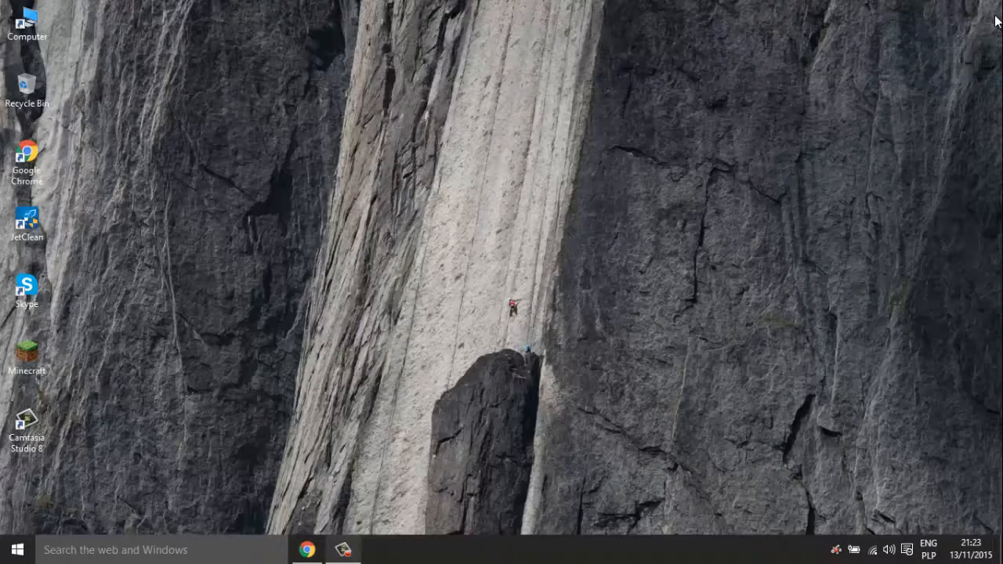
- Refresh the desktop and launch Disk Cleanup from a Windows search
{"action": "right_click", "coordinate": [486, 351]}
{"action": "left_click", "coordinate": [528, 417]}
{"action": "left_click", "coordinate": [171, 549]}
{"action": "type", "text": "D"}
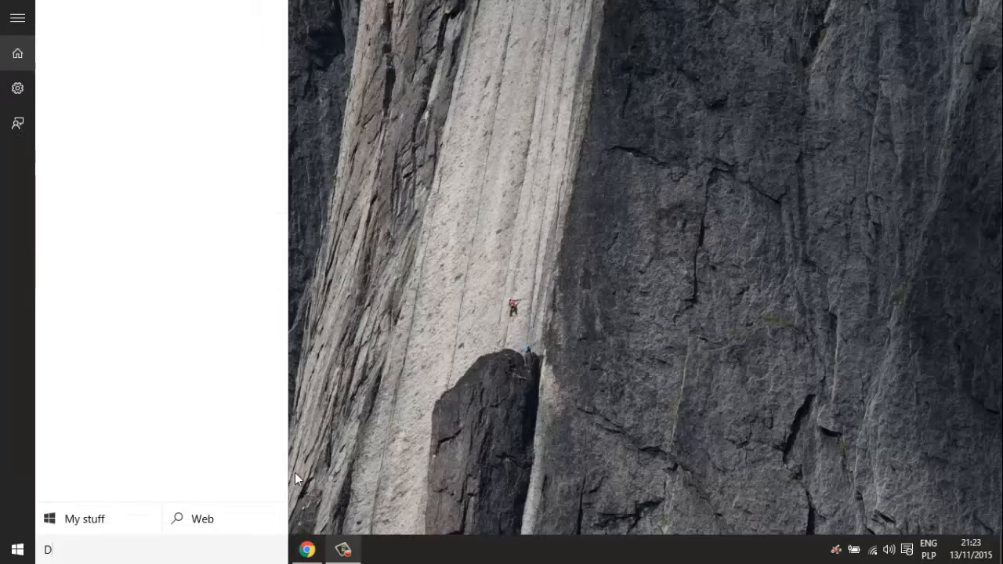
{"action": "type", "text": "isk Cleanup"}
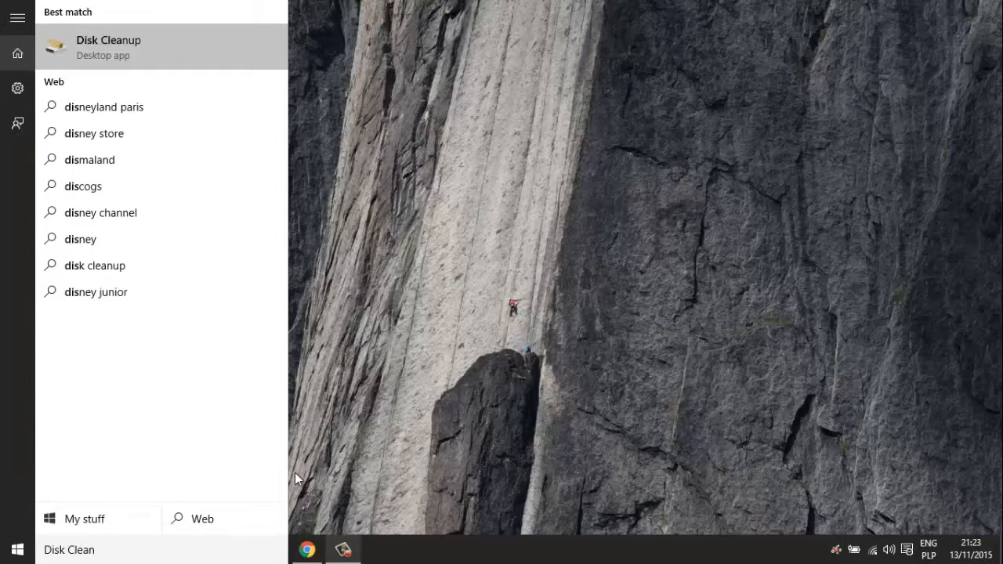
{"action": "left_click", "coordinate": [141, 48]}
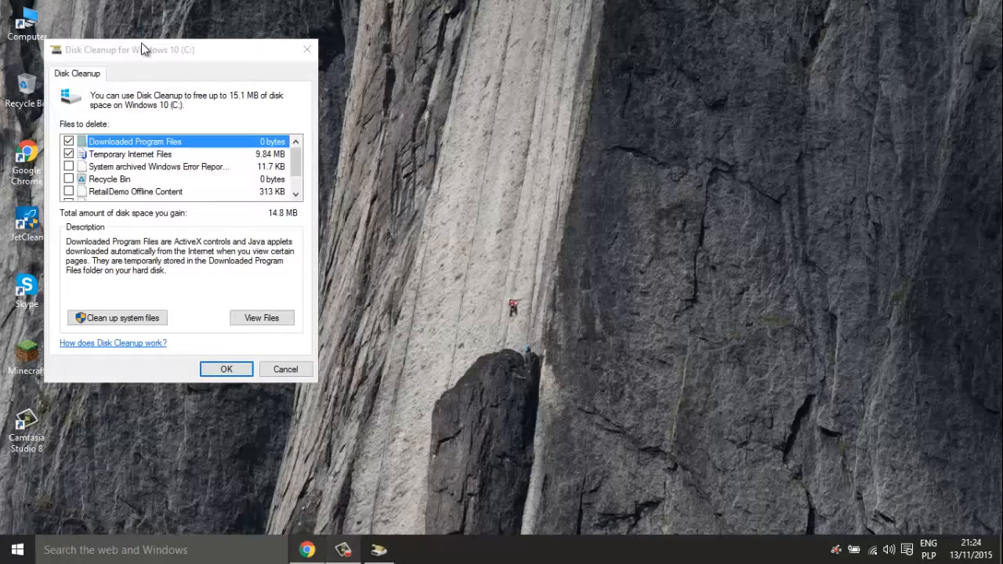
- Delete Recycle Bin, RetailDemo Offline Content and Temporary files from drive C: with Disk Cleanup
{"action": "left_click", "coordinate": [132, 56]}
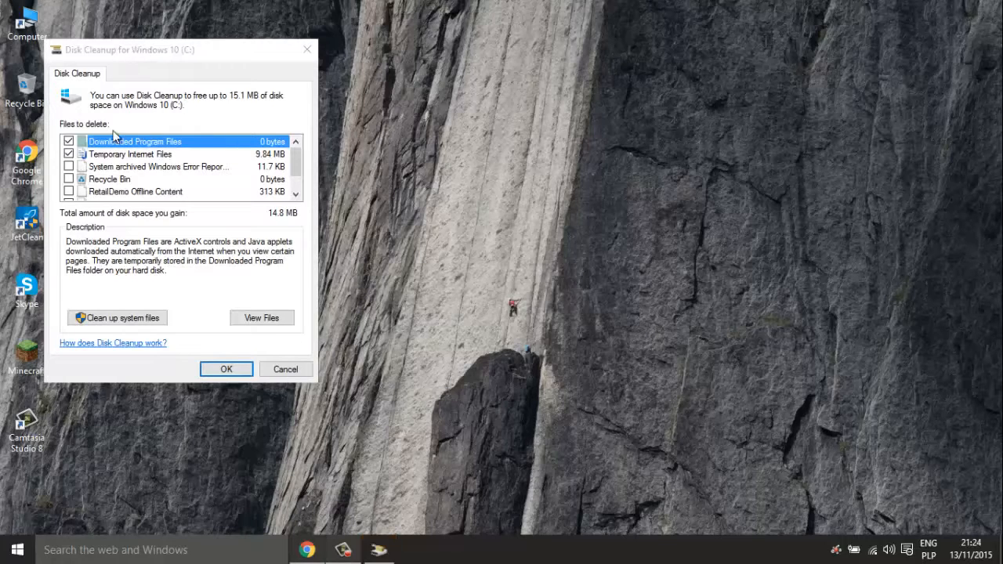
{"action": "left_click", "coordinate": [68, 179]}
{"action": "left_click", "coordinate": [68, 191]}
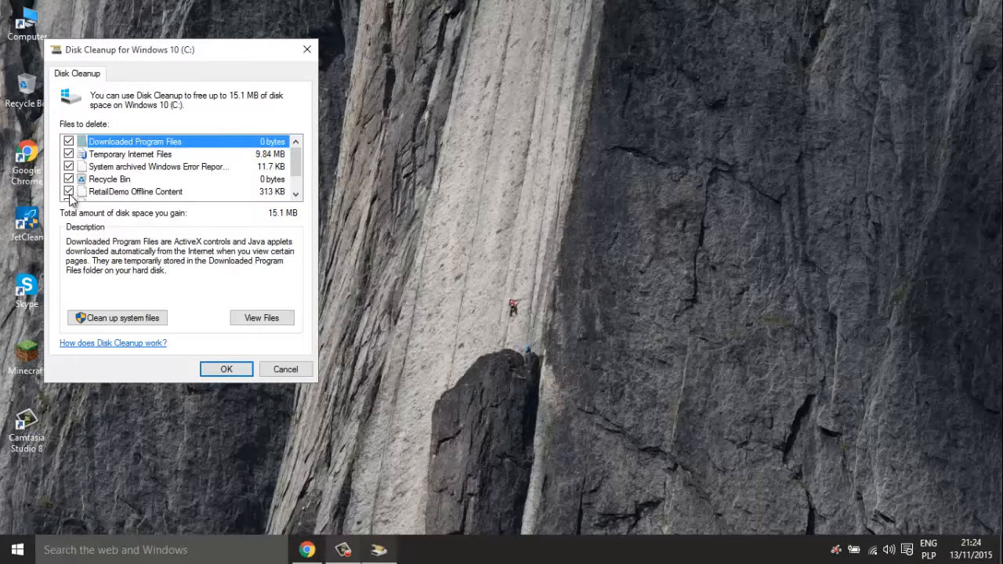
{"action": "scroll", "coordinate": [294, 164], "scroll_direction": "down", "scroll_amount": 1}
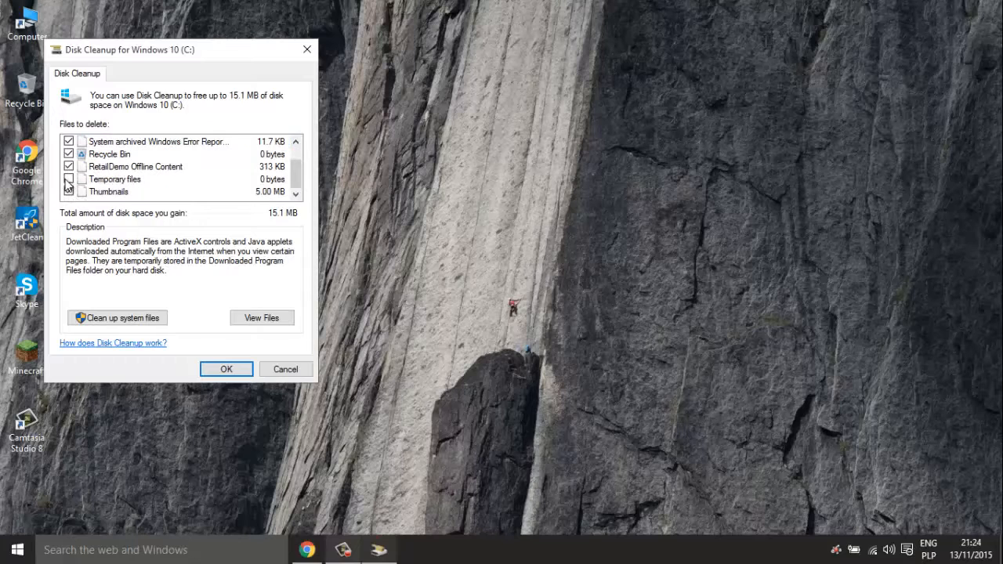
{"action": "left_click", "coordinate": [68, 179]}
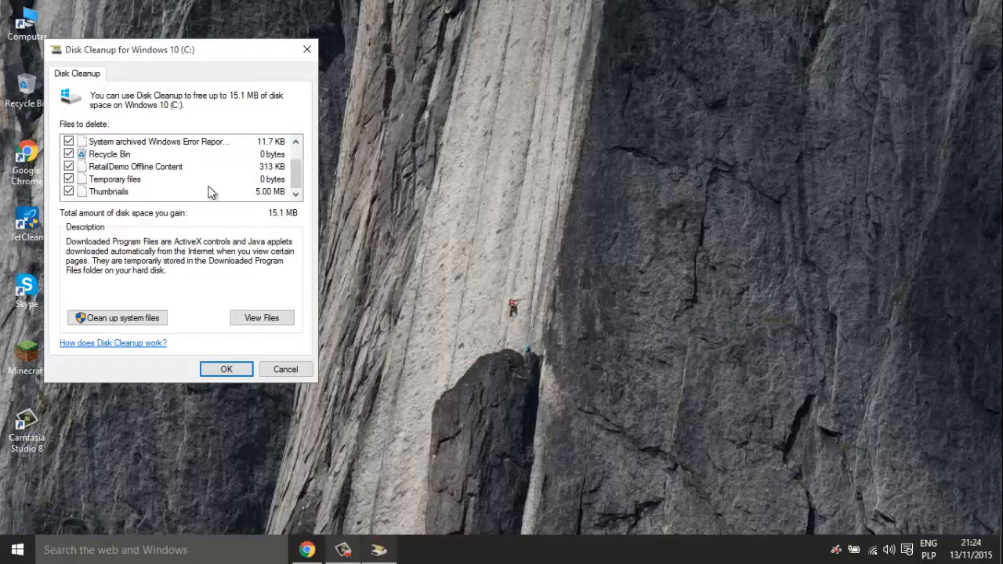
{"action": "left_click", "coordinate": [225, 373]}
{"action": "left_click", "coordinate": [528, 284]}
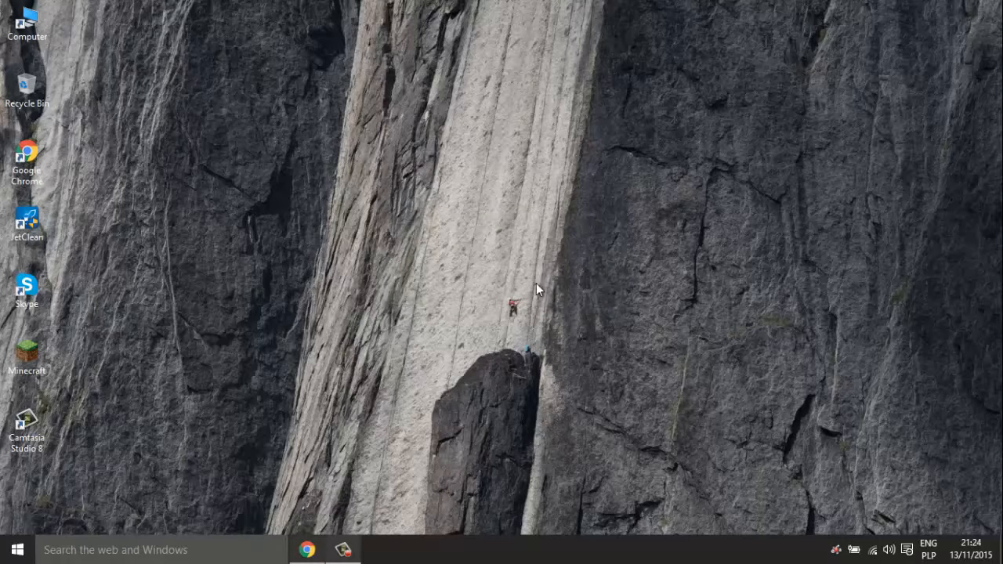
{"action": "right_click", "coordinate": [536, 283]}
- Analyze drive C: in Optimize Drives, showing 5% fragmented, then move the JetClean shortcut mid-desktop
{"action": "left_click", "coordinate": [611, 347]}
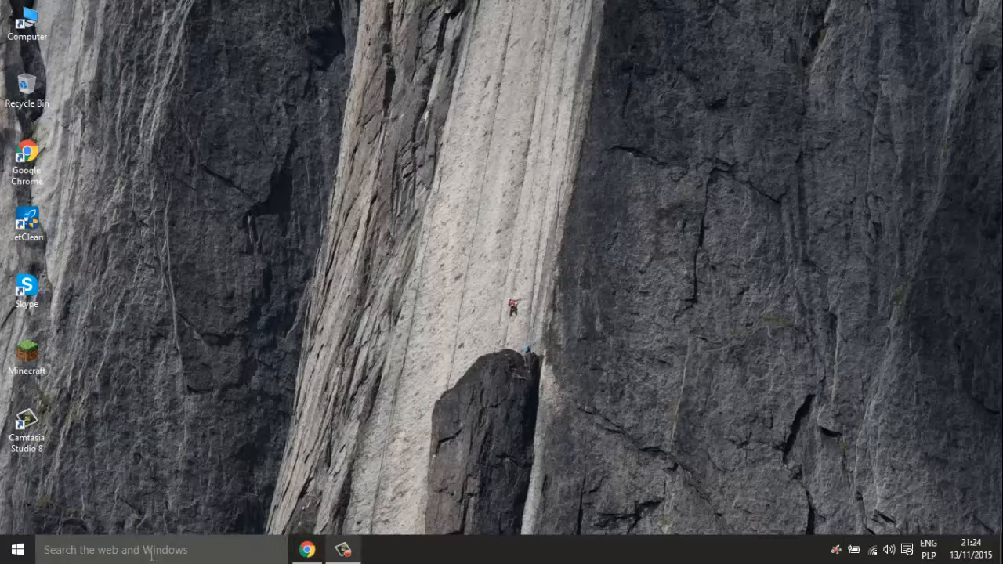
{"action": "left_click", "coordinate": [173, 543]}
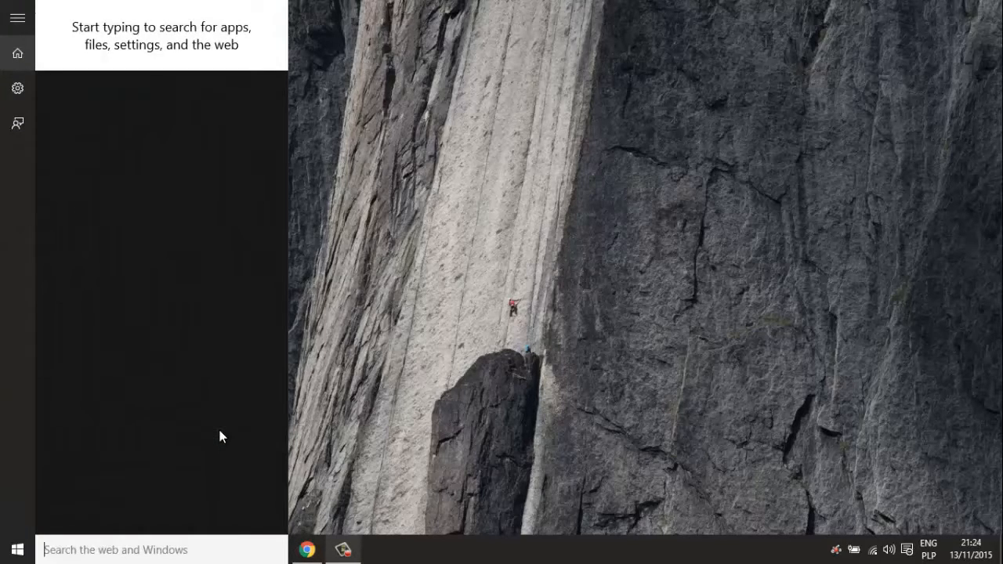
{"action": "type", "text": "De"}
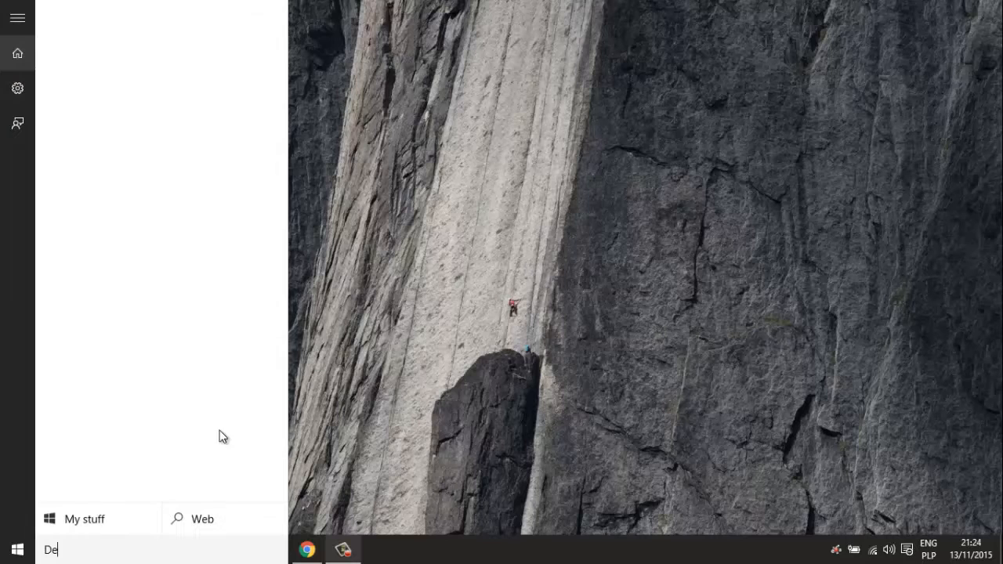
{"action": "type", "text": "frag"}
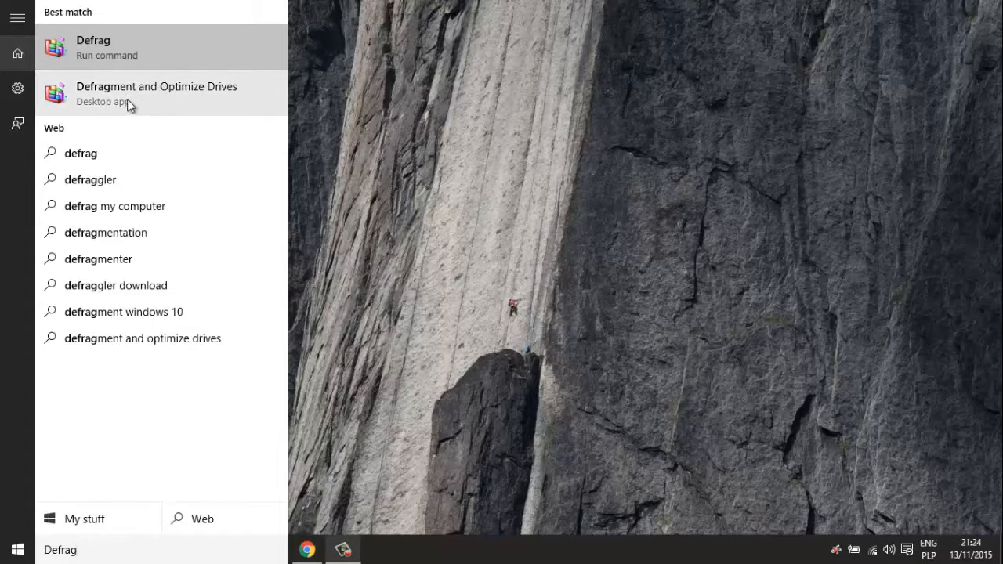
{"action": "left_click", "coordinate": [153, 98]}
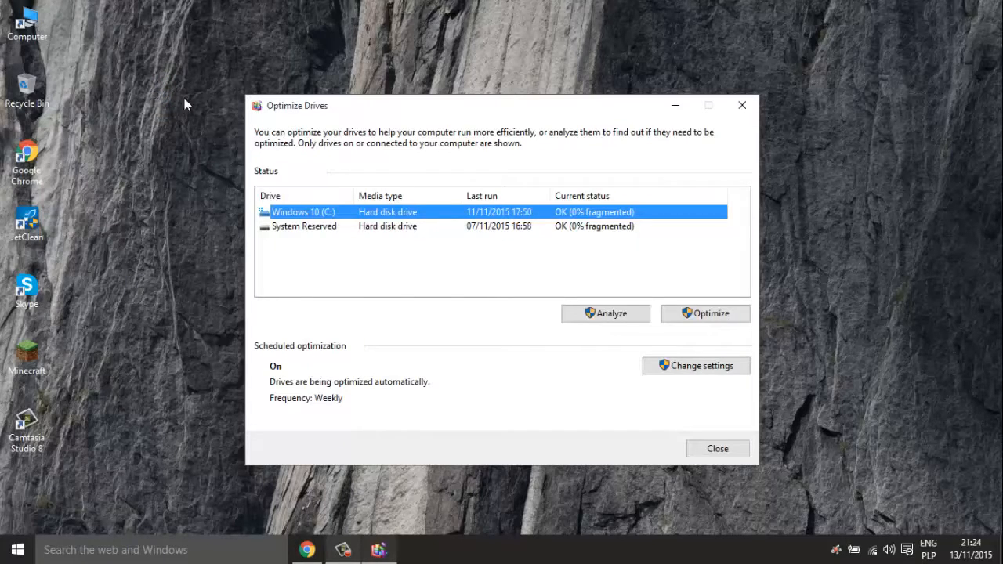
{"action": "left_click", "coordinate": [612, 314]}
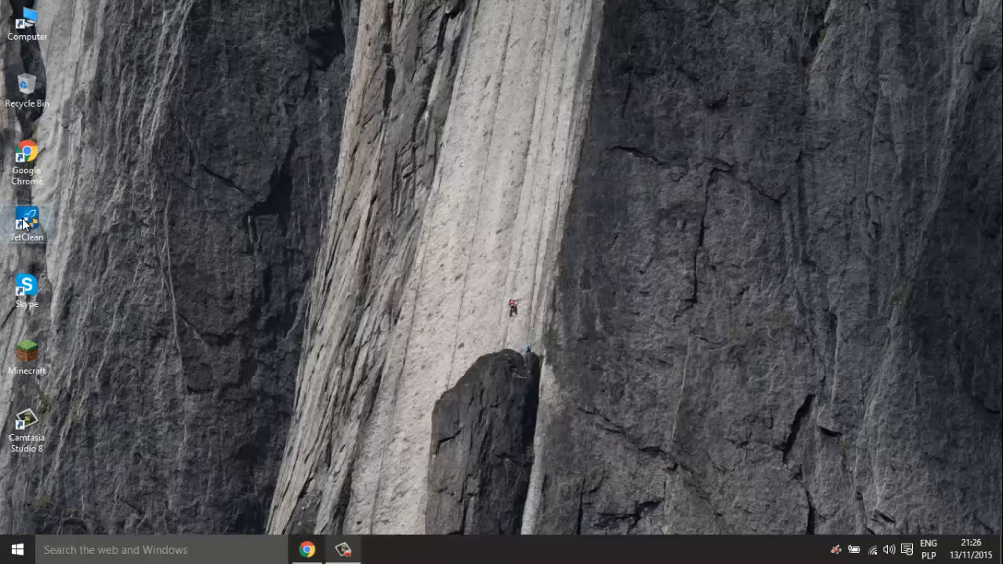
{"action": "left_click_drag", "start_coordinate": [26, 223], "coordinate": [412, 168]}
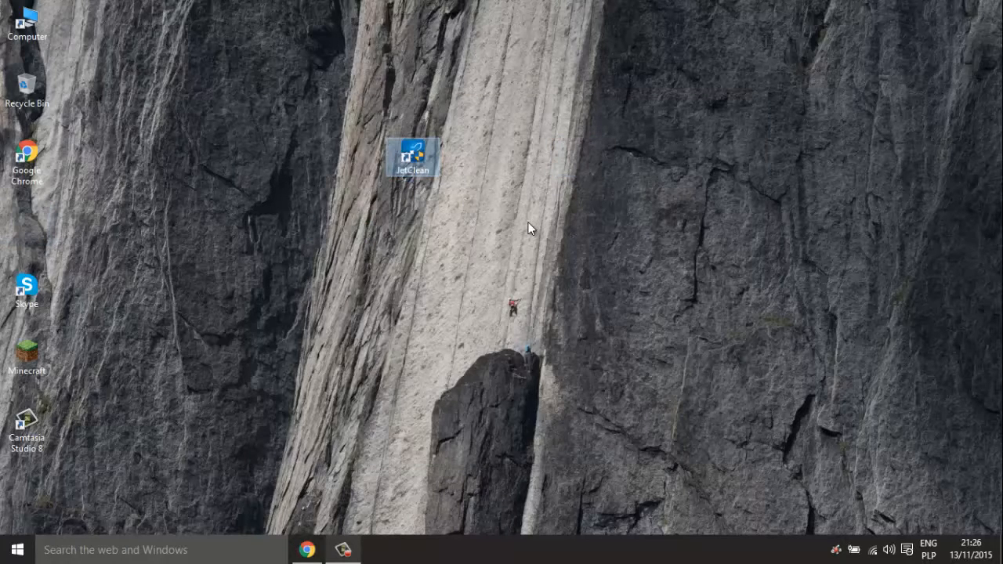
- Switch the desktop to large icons and nudge the JetClean shortcut to the right
{"action": "right_click", "coordinate": [530, 226]}
{"action": "mouse_move", "coordinate": [649, 254]}
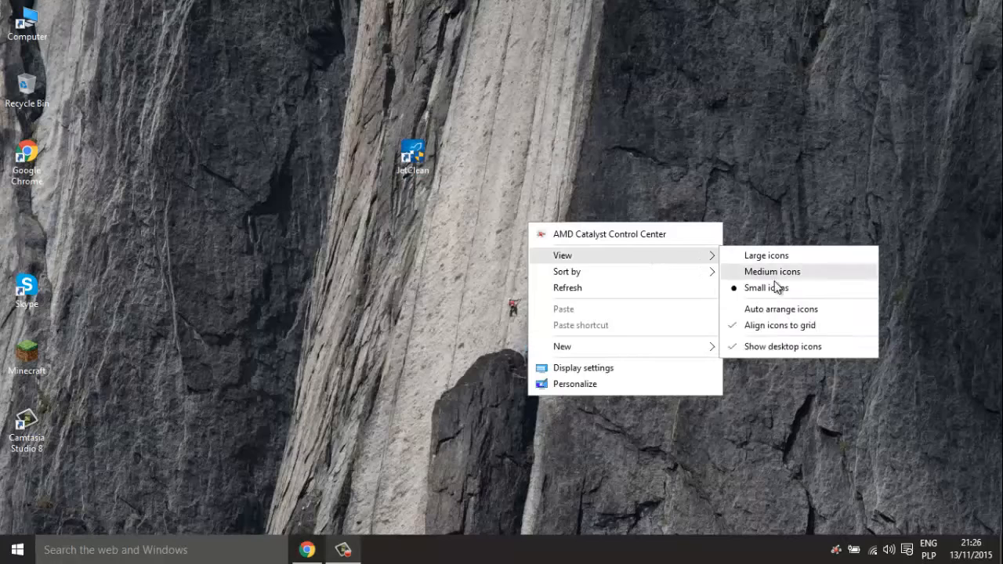
{"action": "left_click", "coordinate": [759, 253]}
{"action": "left_click_drag", "start_coordinate": [413, 192], "coordinate": [491, 192]}
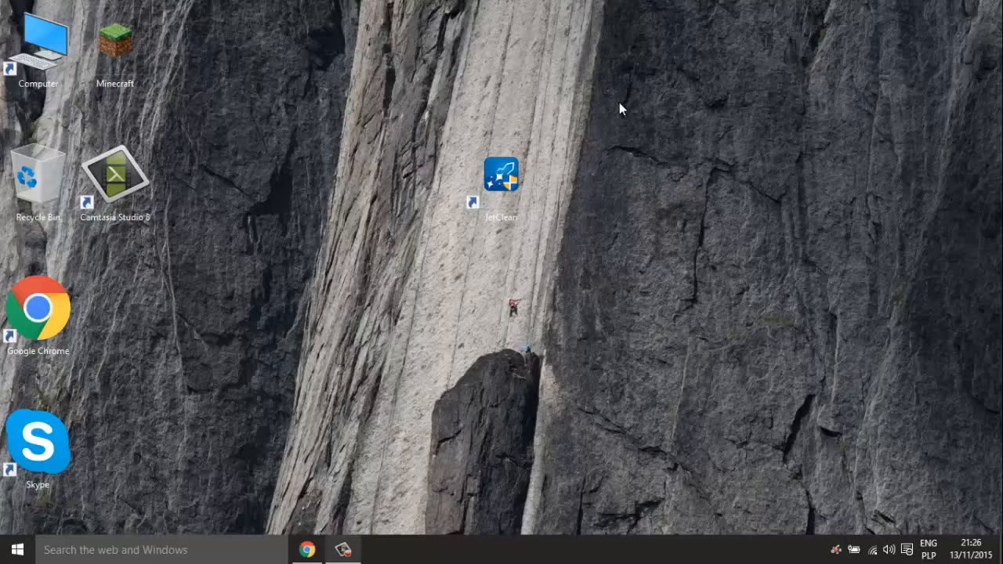
{"action": "left_click_drag", "start_coordinate": [612, 104], "coordinate": [370, 296]}
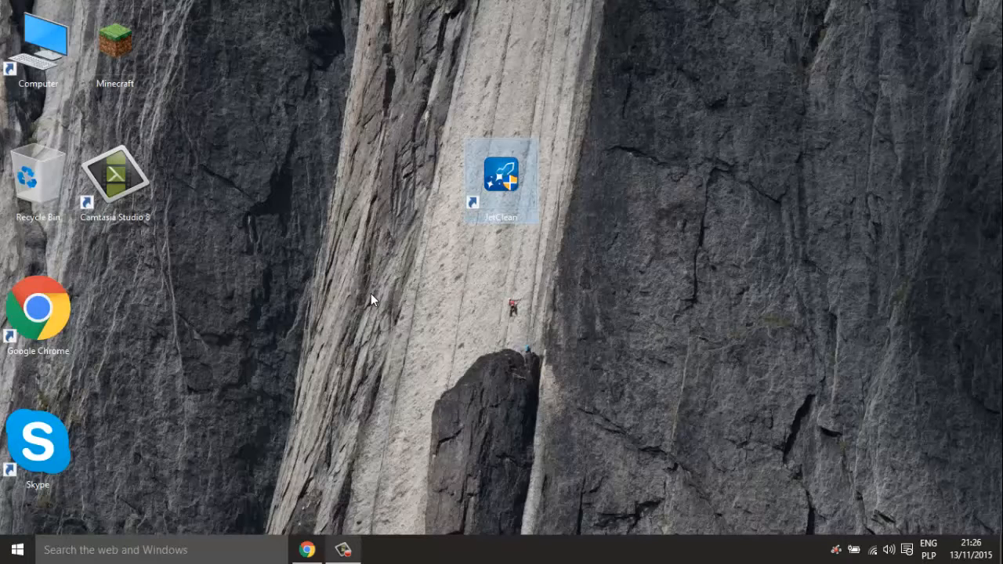
{"action": "left_click", "coordinate": [371, 293]}
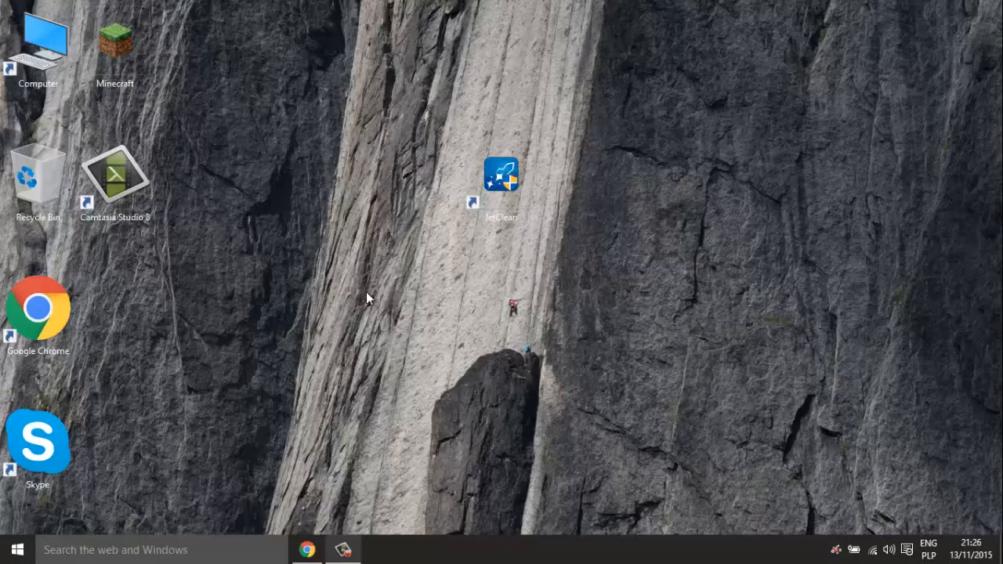
- Change the desktop icons to medium size
{"action": "right_click", "coordinate": [140, 167]}
{"action": "left_click", "coordinate": [290, 108]}
{"action": "right_click", "coordinate": [290, 108]}
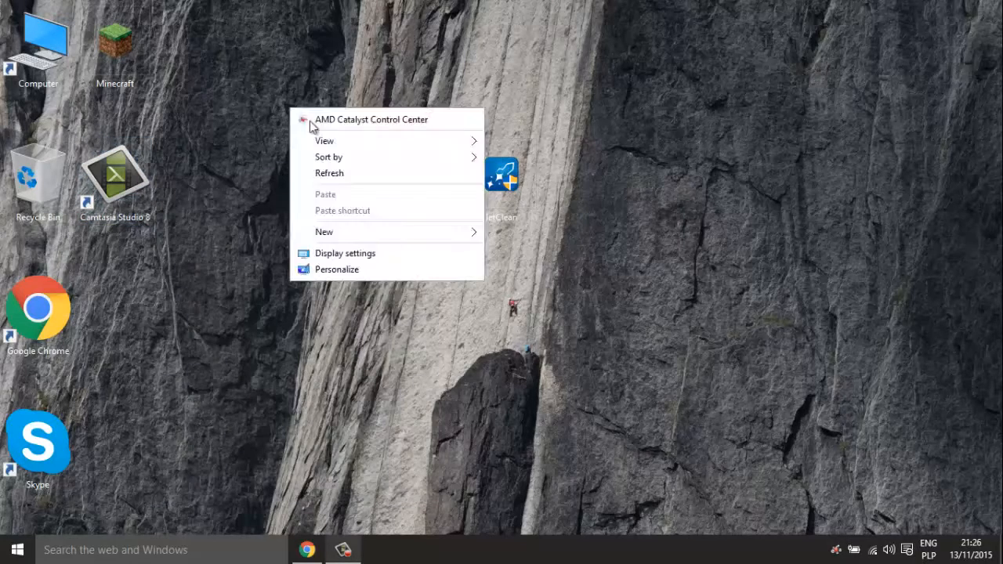
{"action": "mouse_move", "coordinate": [440, 143]}
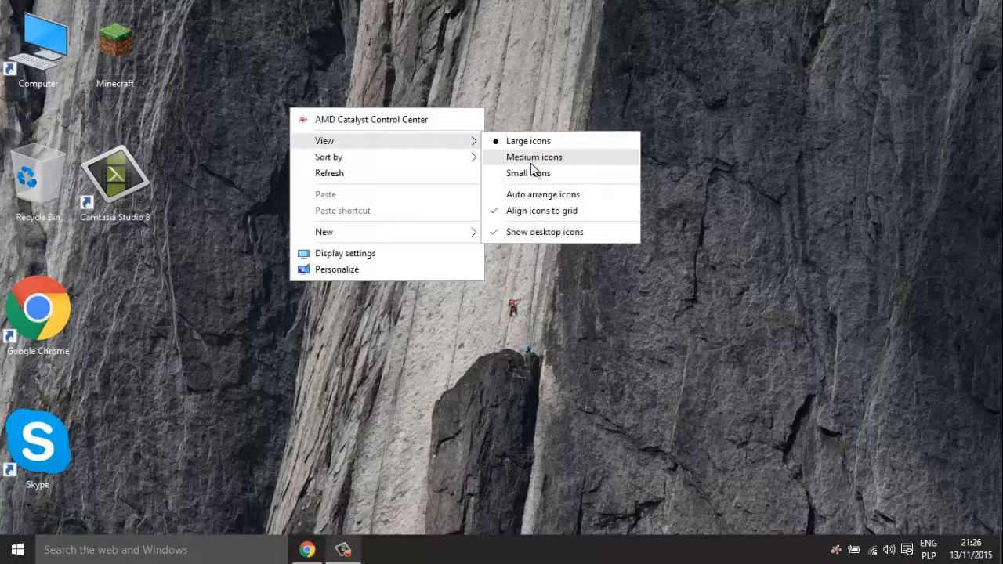
{"action": "left_click", "coordinate": [532, 160]}
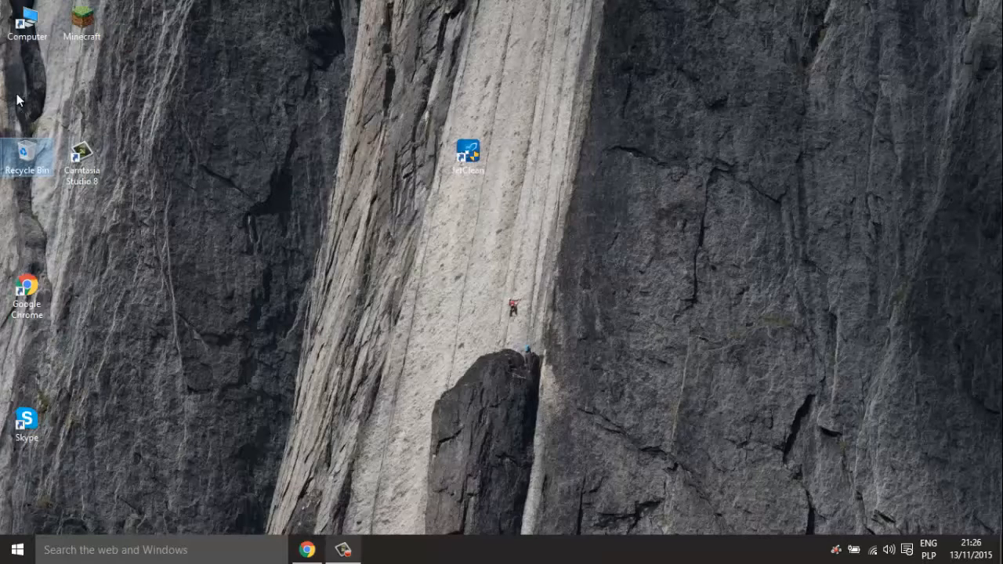
- Stack Recycle Bin, Chrome, JetClean, Skype and Minecraft under Computer, moving Camtasia Studio 8 aside
{"action": "left_click_drag", "start_coordinate": [18, 100], "coordinate": [17, 100]}
{"action": "left_click_drag", "start_coordinate": [82, 166], "coordinate": [192, 166]}
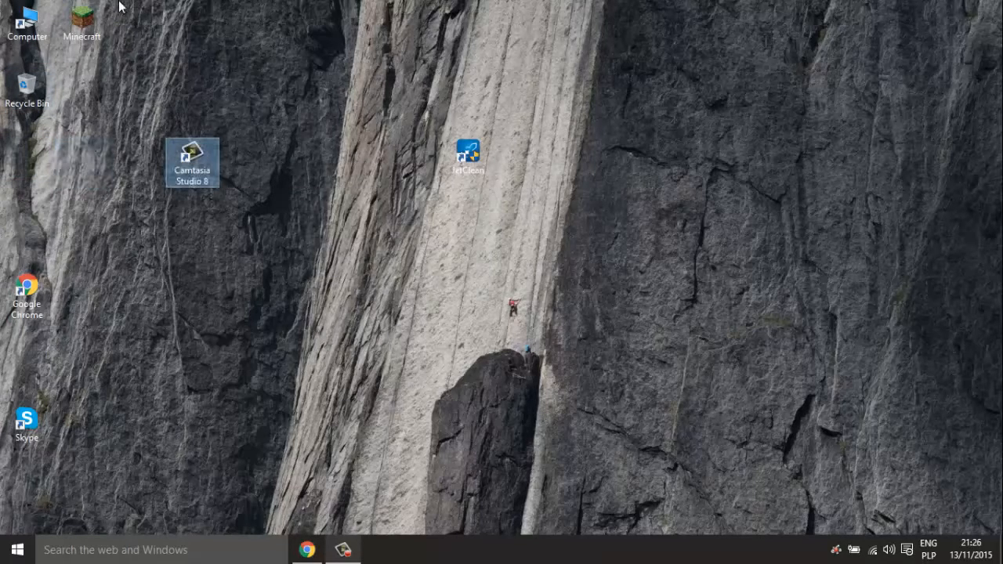
{"action": "left_click_drag", "start_coordinate": [32, 273], "coordinate": [32, 139]}
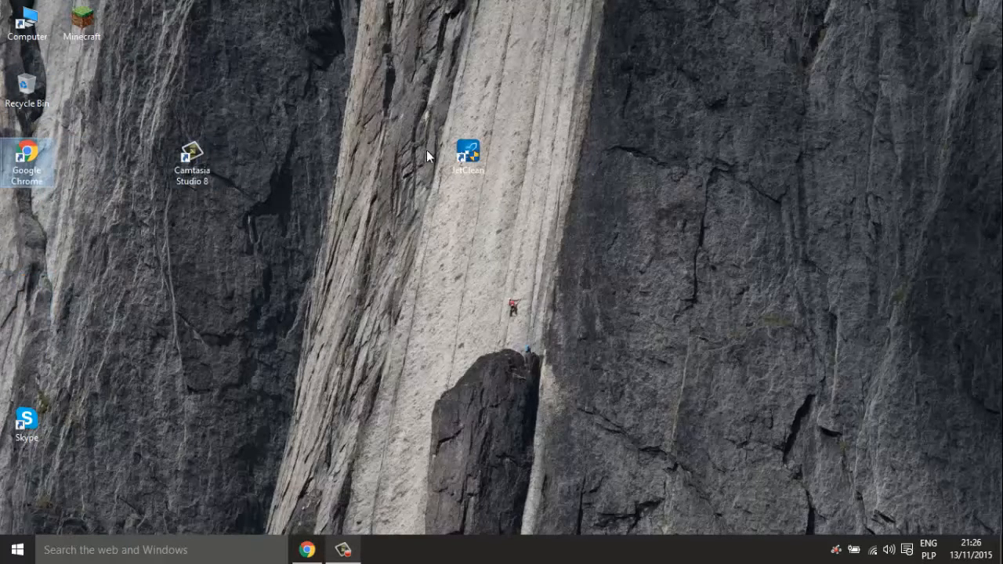
{"action": "left_click_drag", "start_coordinate": [463, 156], "coordinate": [28, 225]}
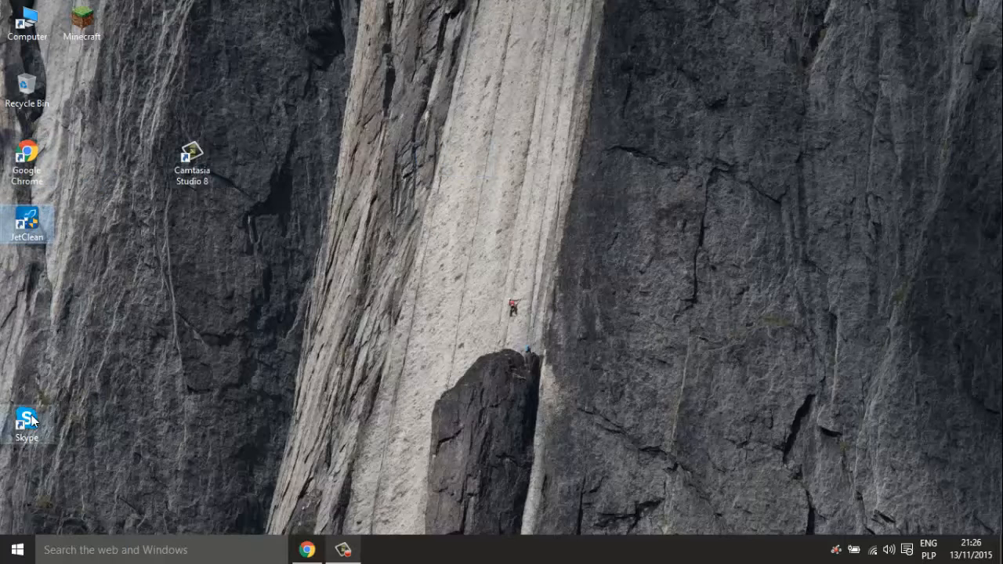
{"action": "left_click_drag", "start_coordinate": [32, 421], "coordinate": [31, 291]}
{"action": "left_click_drag", "start_coordinate": [81, 30], "coordinate": [31, 368]}
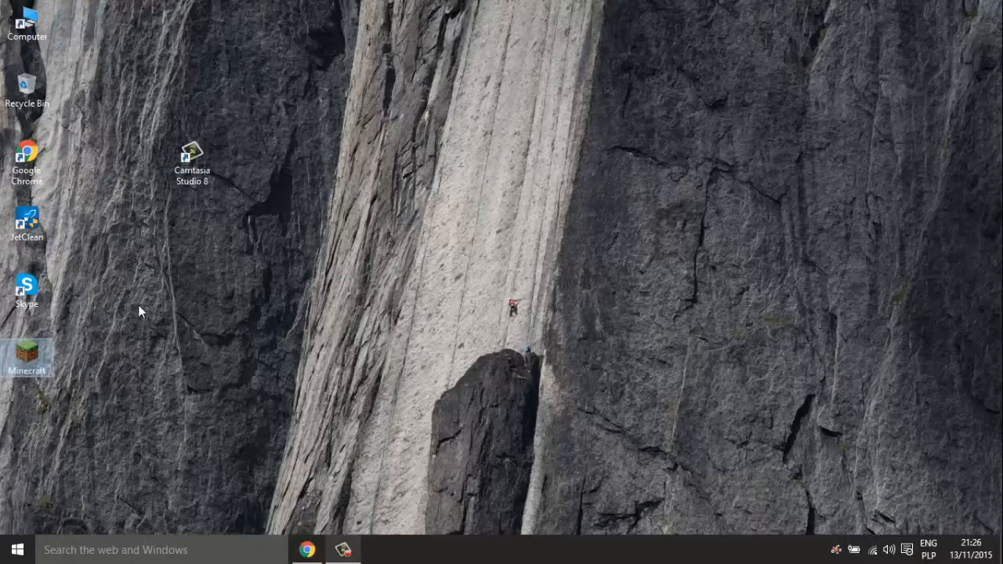
{"action": "left_click", "coordinate": [139, 307]}
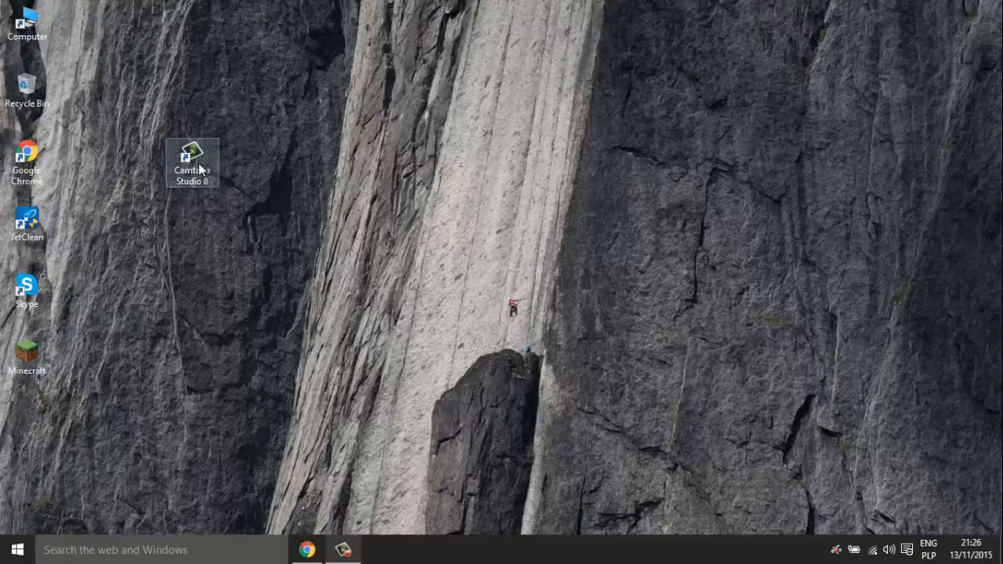
{"action": "left_click_drag", "start_coordinate": [192, 164], "coordinate": [25, 422]}
- Launch JetClean, expand the Windows, Apps and Registry Clean sections, and reveal the Scan Now choices
{"action": "double_click", "coordinate": [30, 221]}
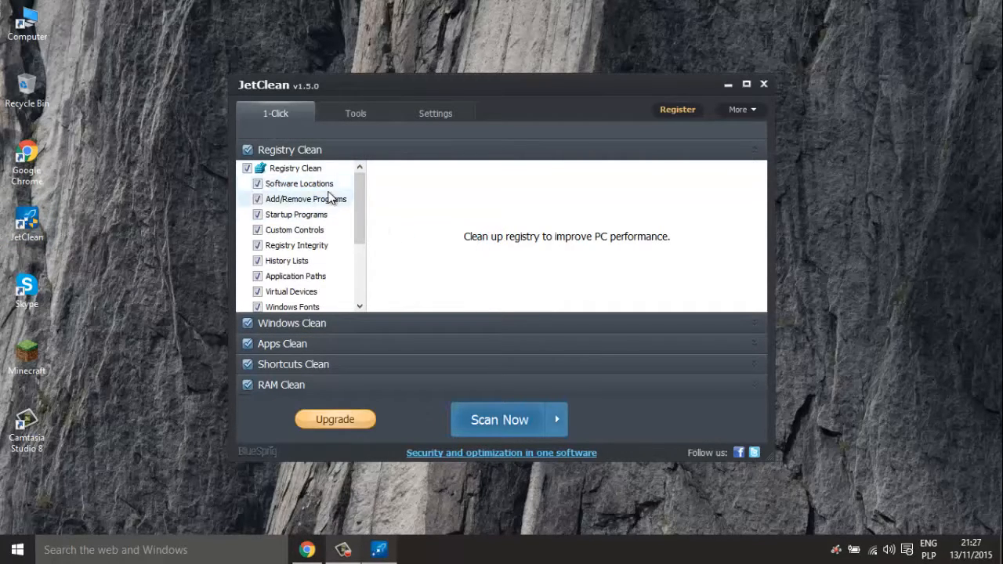
{"action": "left_click_drag", "start_coordinate": [363, 217], "coordinate": [360, 287]}
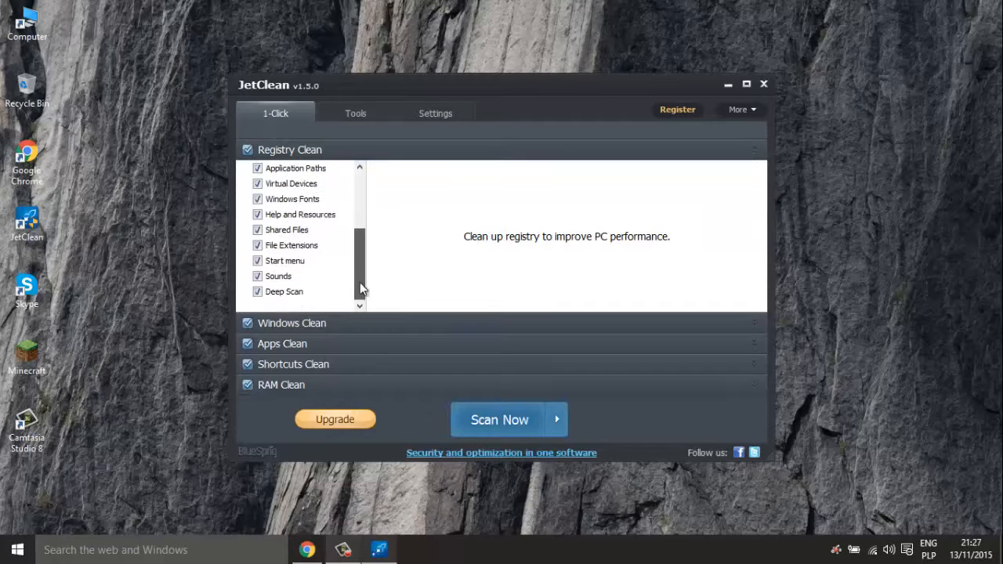
{"action": "left_click", "coordinate": [321, 323]}
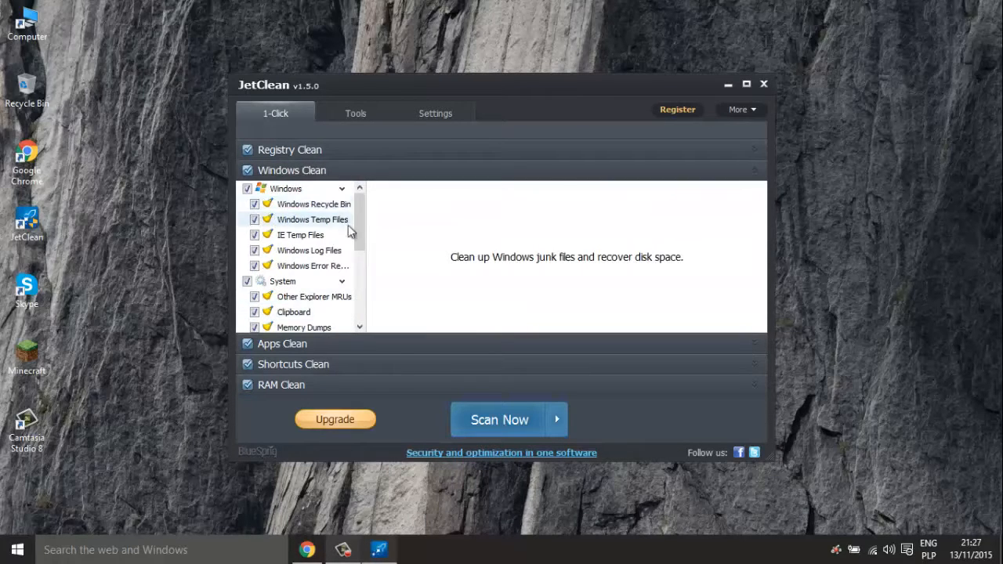
{"action": "left_click_drag", "start_coordinate": [359, 225], "coordinate": [363, 327]}
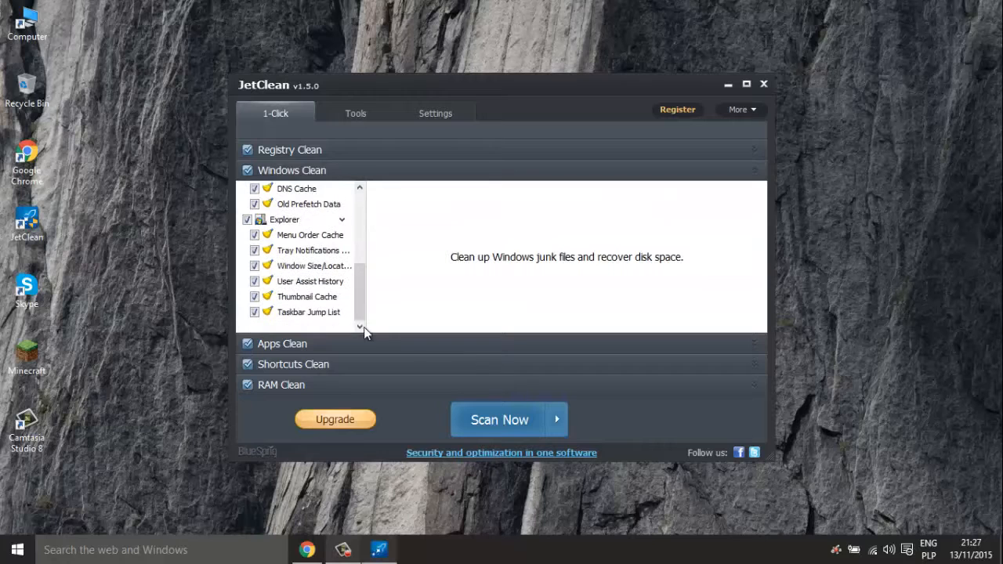
{"action": "left_click", "coordinate": [318, 348]}
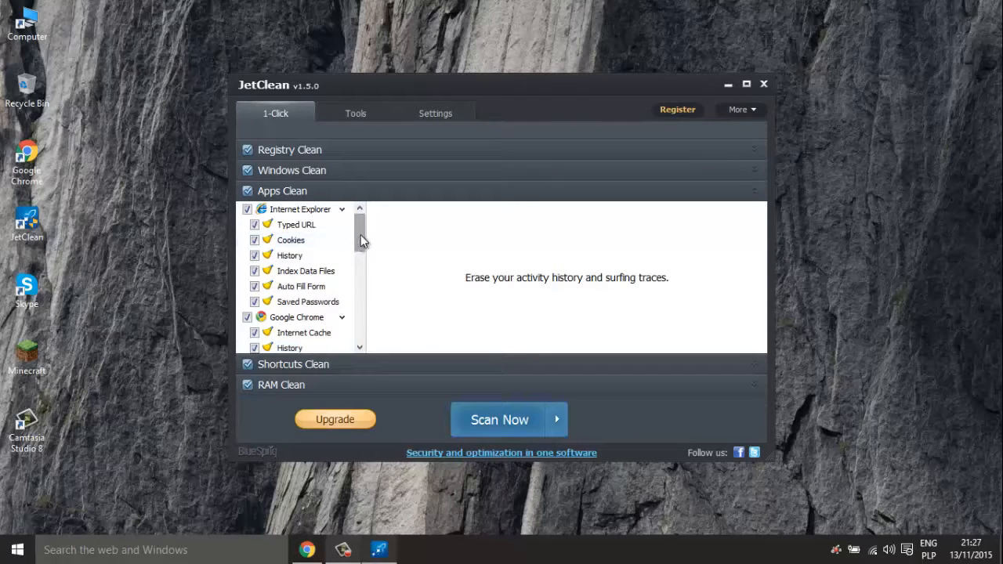
{"action": "left_click_drag", "start_coordinate": [360, 235], "coordinate": [376, 222]}
{"action": "left_click", "coordinate": [320, 145]}
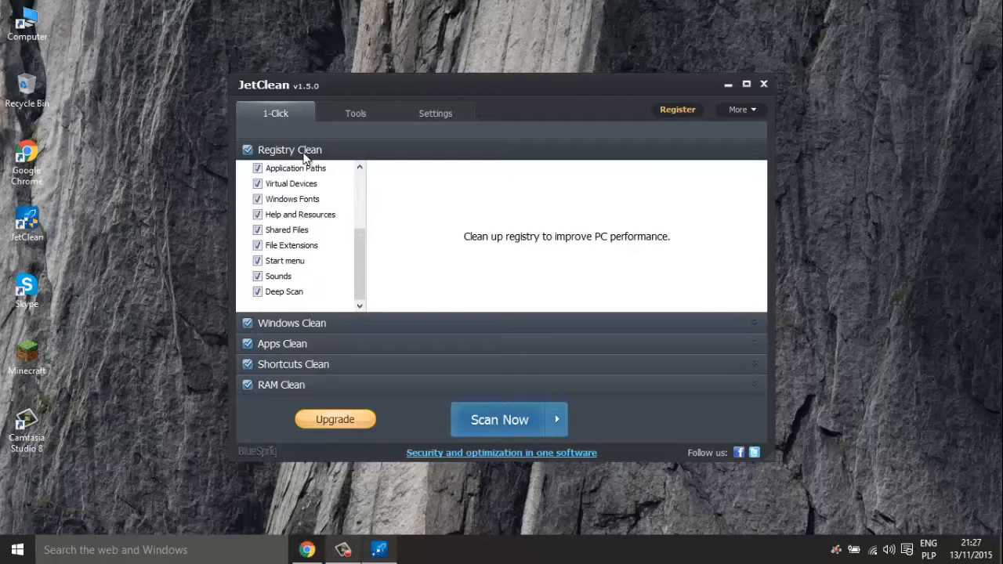
{"action": "left_click", "coordinate": [559, 420]}
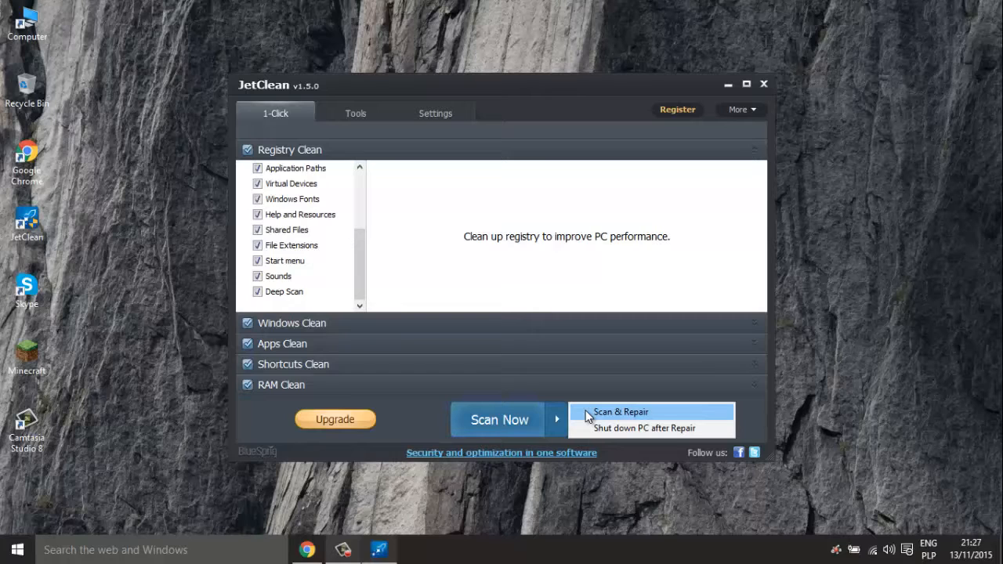
- Run JetClean's Scan & Repair, then refresh the desktop
{"action": "left_click", "coordinate": [619, 411]}
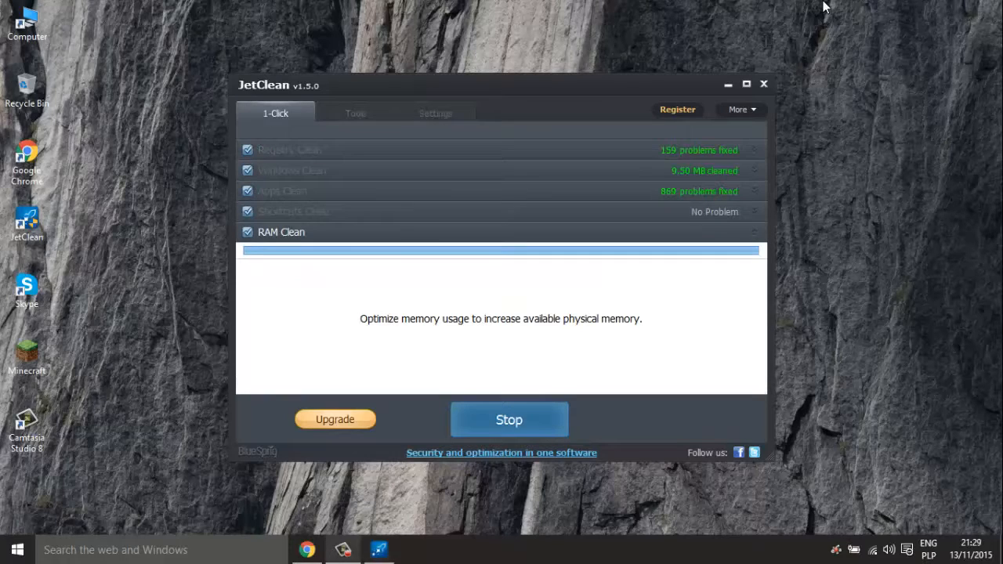
{"action": "right_click", "coordinate": [823, 7]}
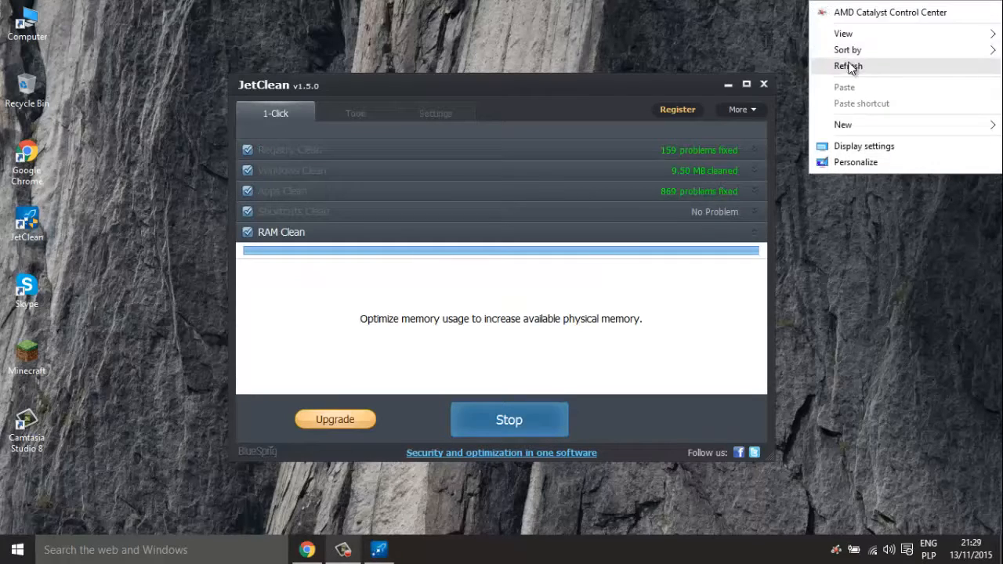
{"action": "left_click", "coordinate": [848, 67]}
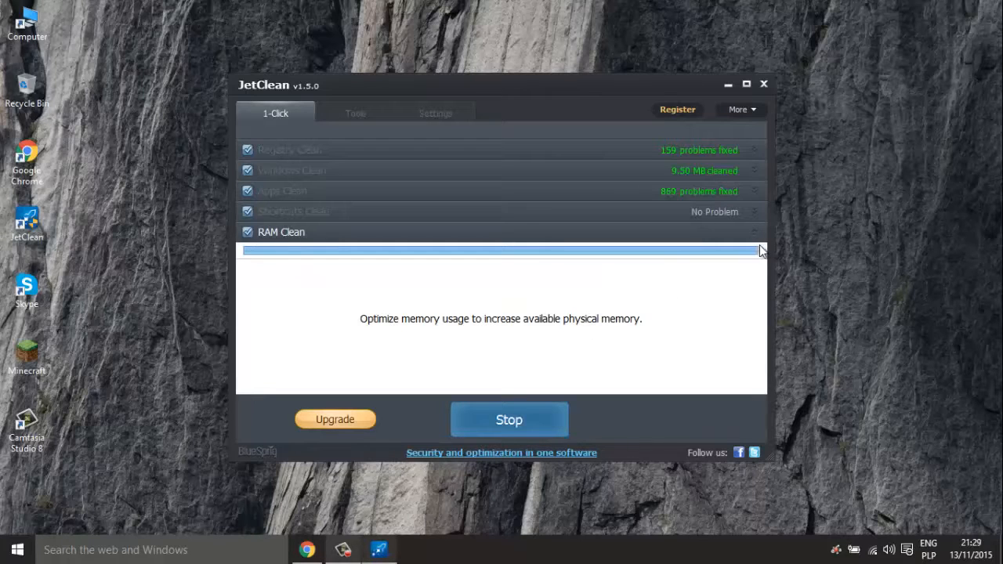